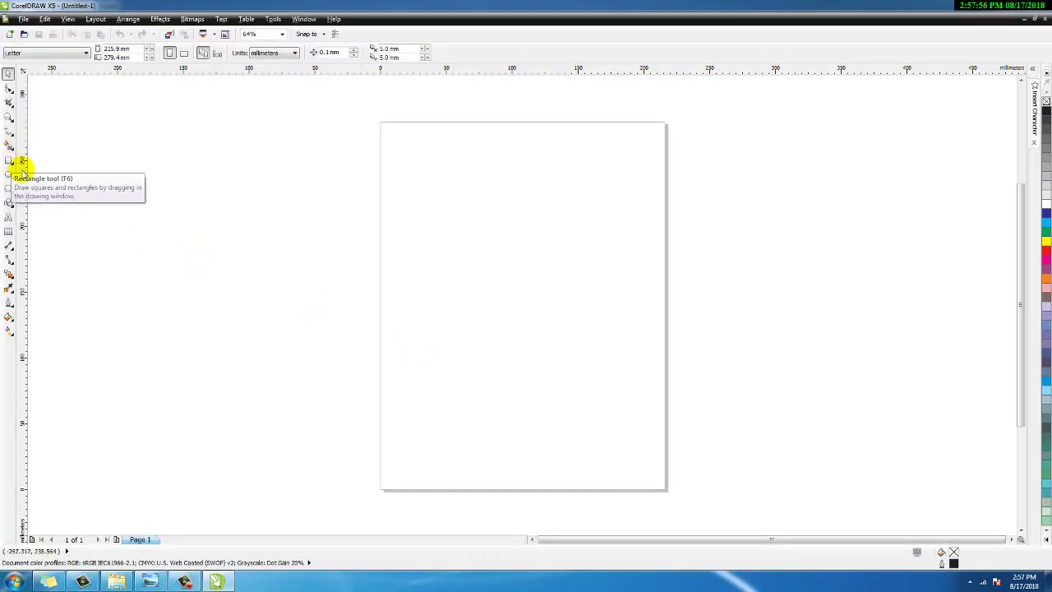
left_click(11, 94)
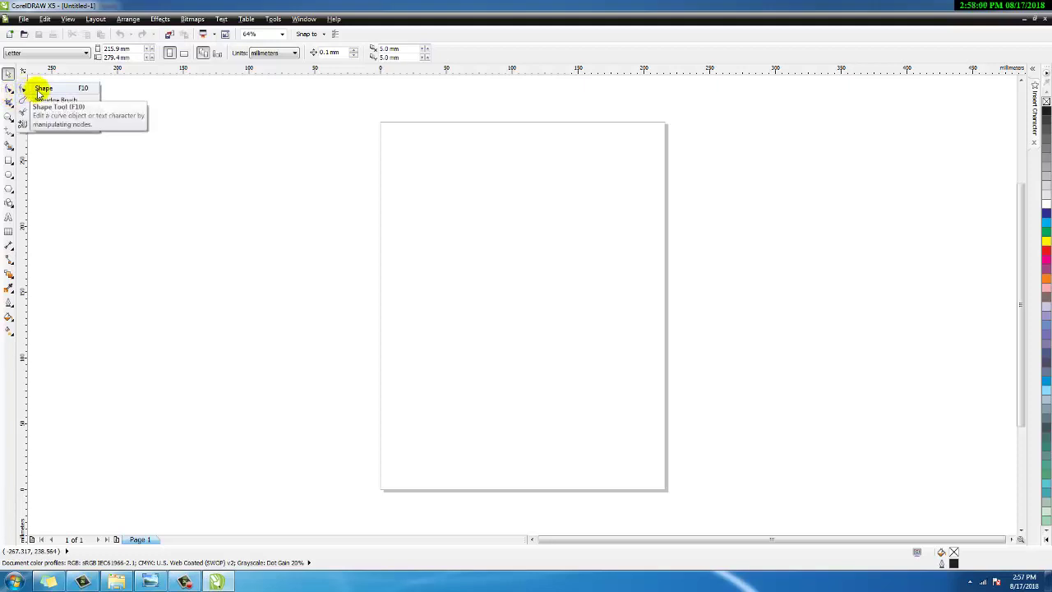
left_click(148, 93)
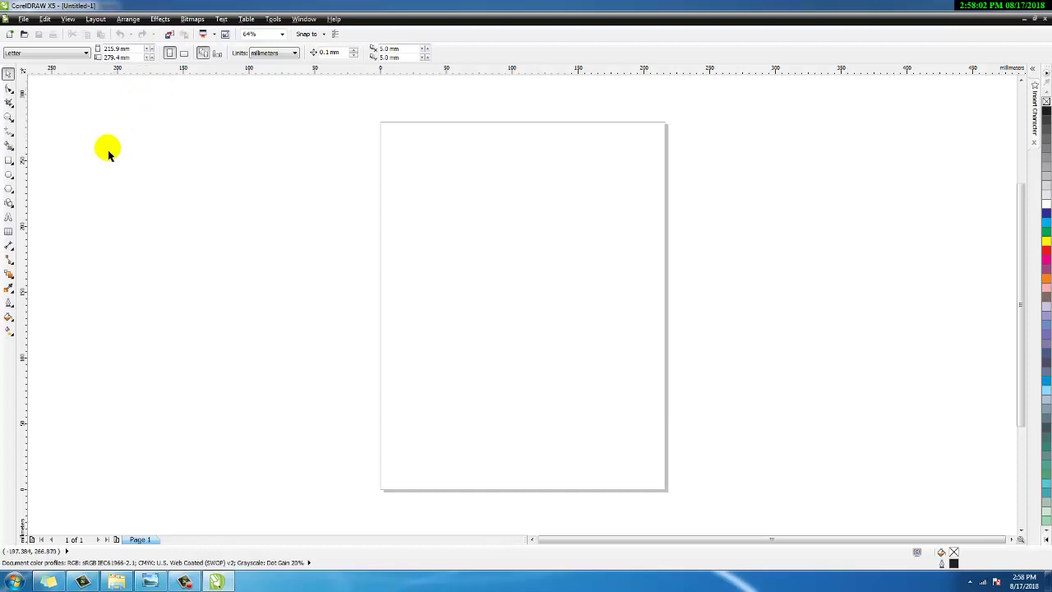
Create a rectangle covering the whole page and fill it with orange.
double_click(9, 161)
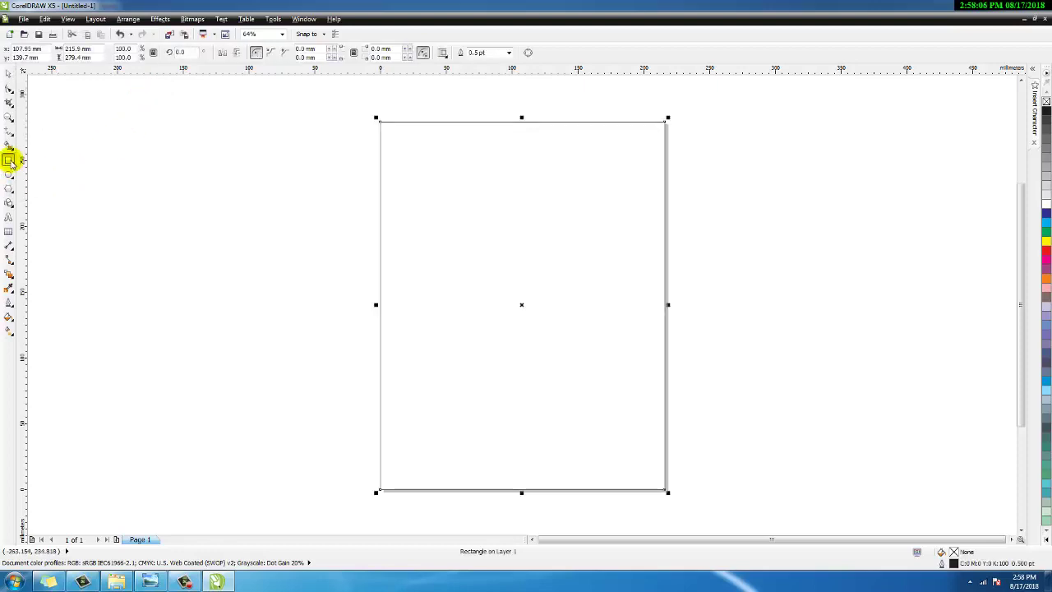
left_click(1046, 278)
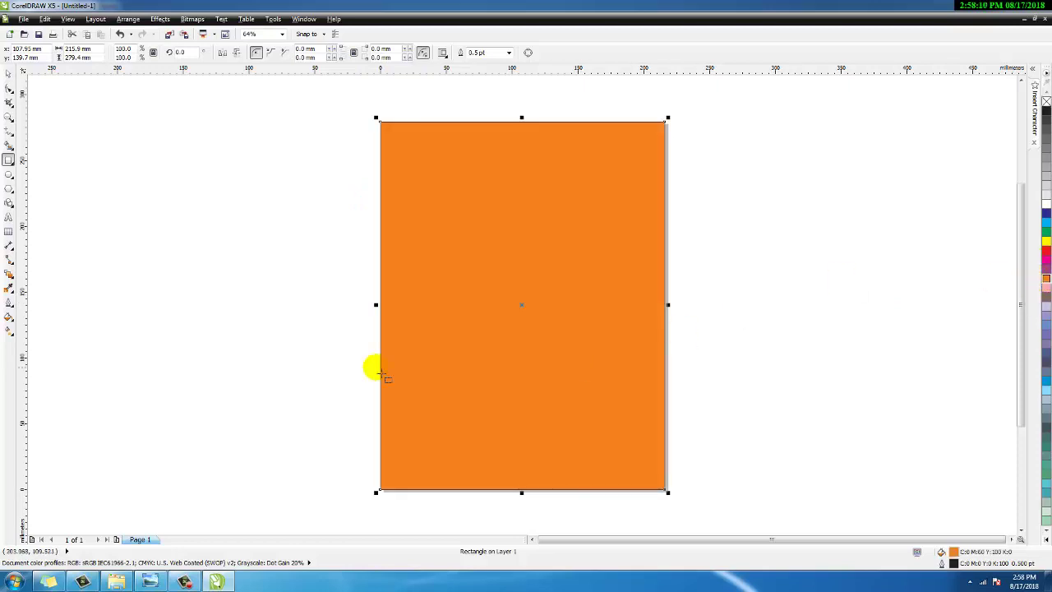
left_click(113, 285)
Draw a freehand wavy curve about 310 mm wide across the page's lower part and delete the surplus nodes along its middle and left stretch.
left_click(10, 132)
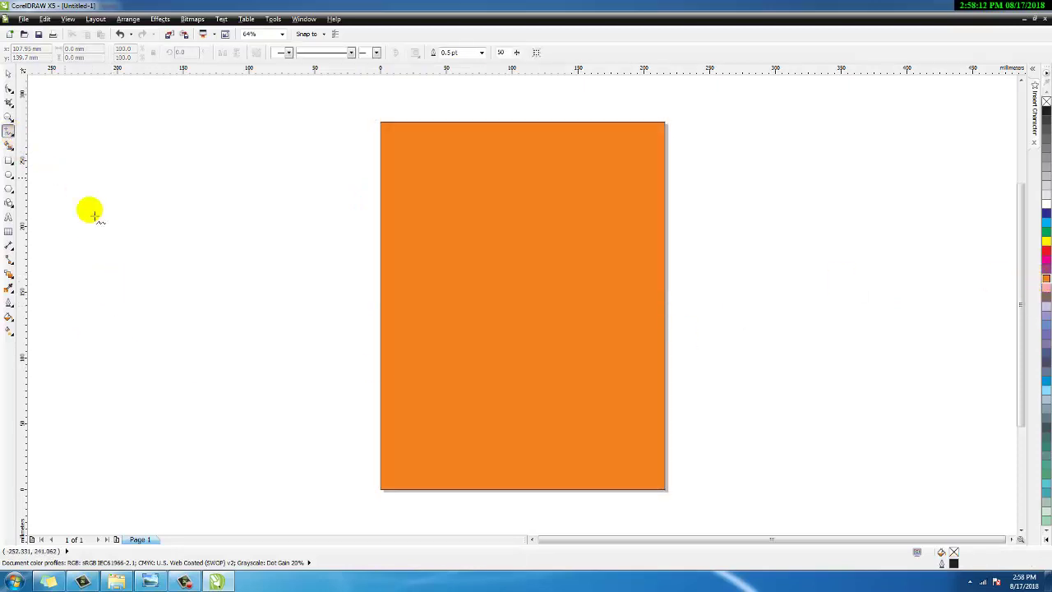
mouse_move(358, 493)
left_mouse_down()
mouse_move(385, 471)
mouse_move(447, 451)
mouse_move(577, 443)
mouse_move(738, 386)
mouse_move(770, 337)
left_mouse_up()
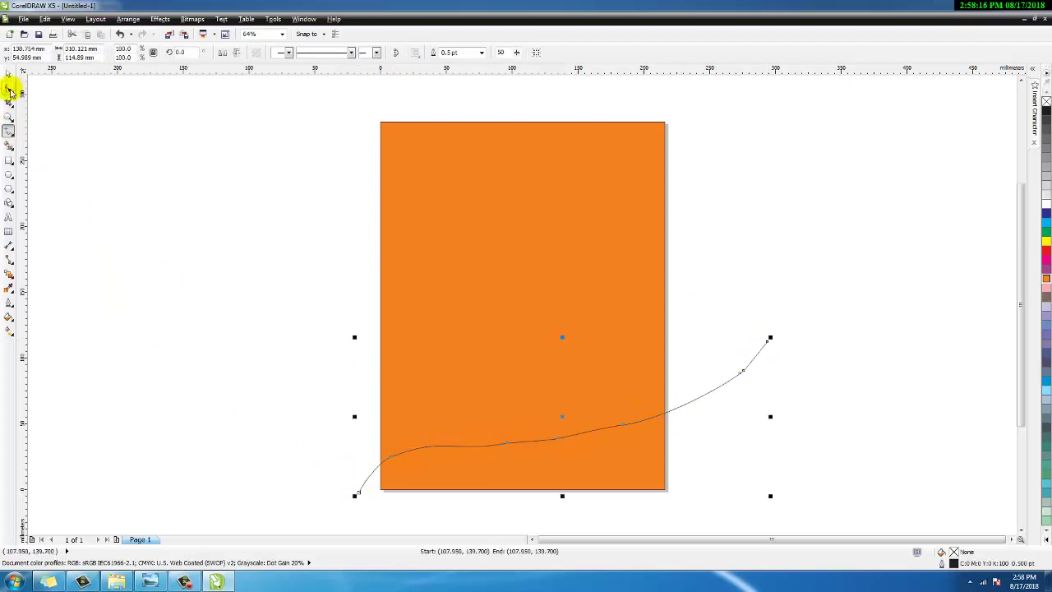
left_click(10, 89)
left_click_drag(400, 376, 570, 520)
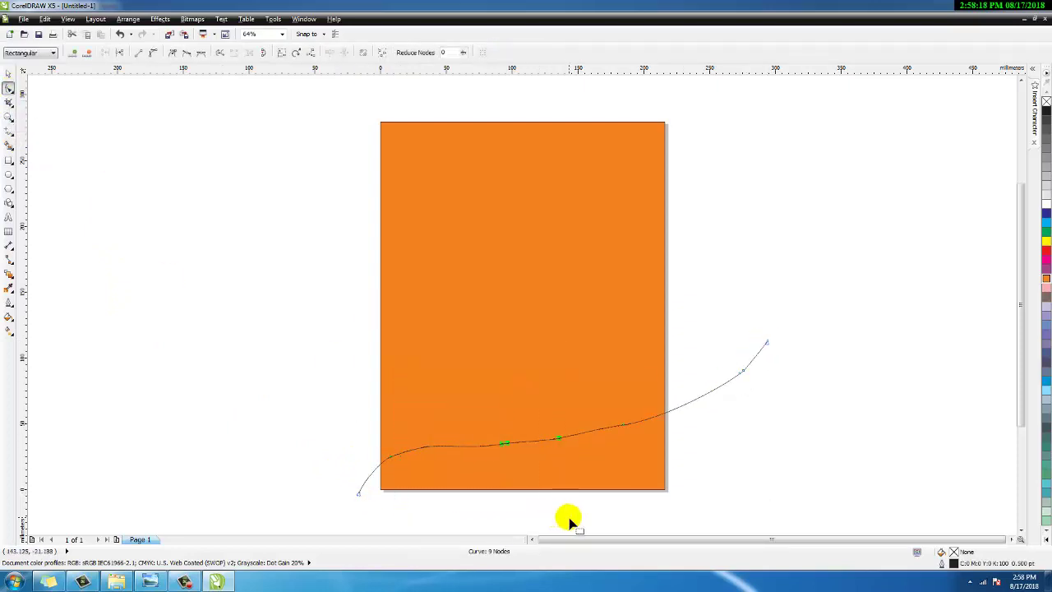
key("Delete")
left_click_drag(362, 418, 446, 493)
key("Delete")
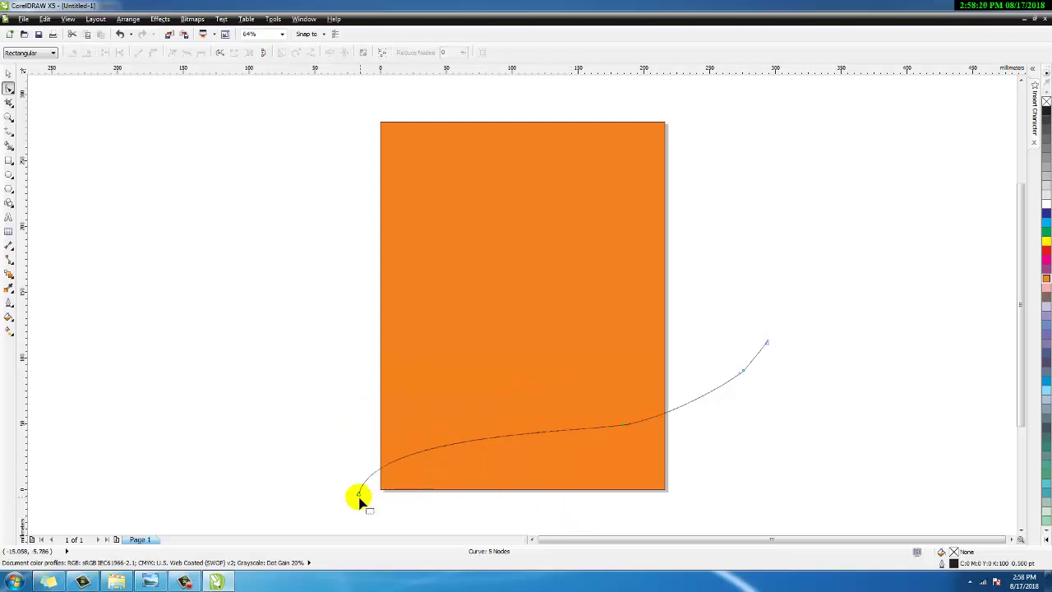
Shift the curve's left end node slightly inward and stretch its handle upward to form a fuller arch.
left_click(360, 494)
left_click_drag(398, 406, 400, 405)
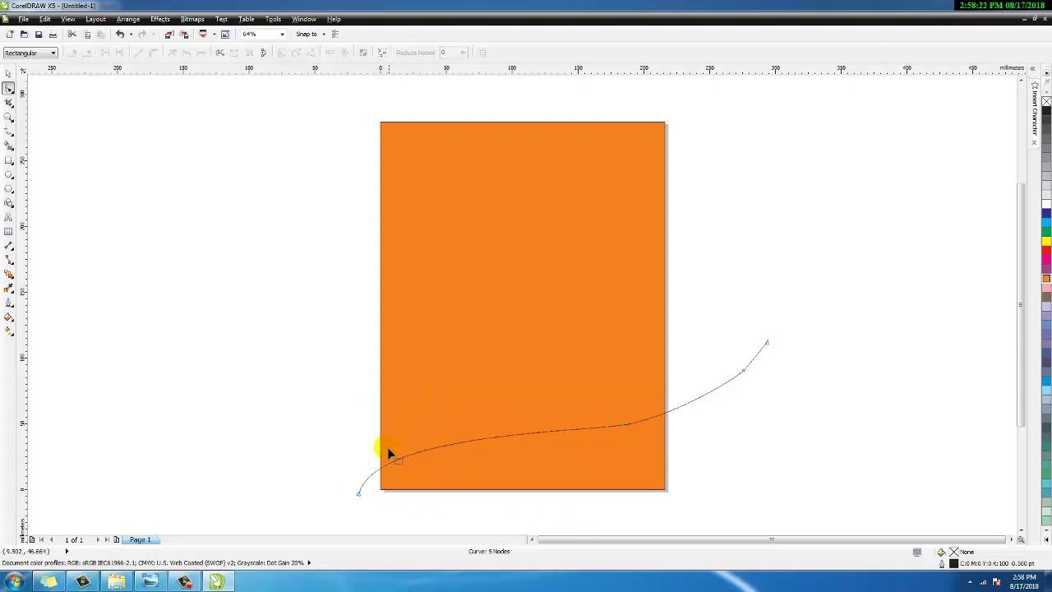
left_click_drag(360, 494, 364, 487)
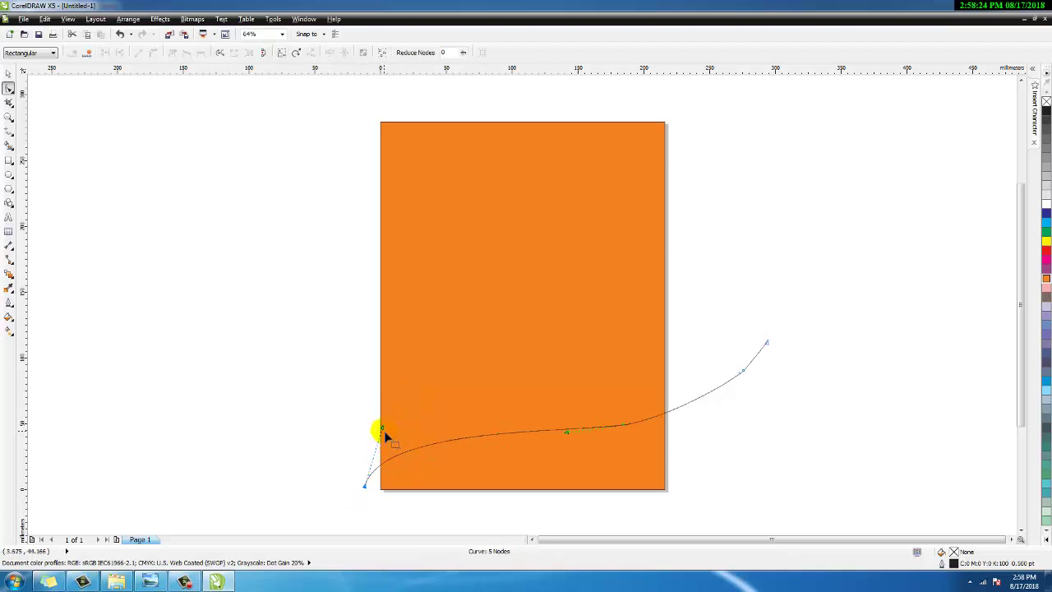
left_click_drag(382, 429, 394, 384)
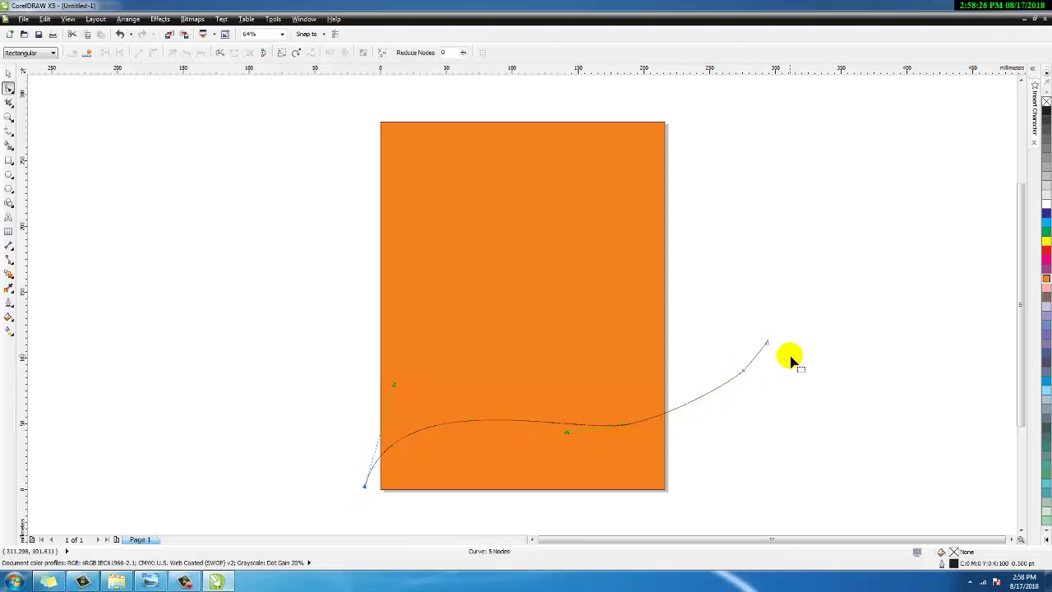
Delete the surplus nodes near the curve's right end, move the end node to the page's right edge, and smooth the adjoining bend.
left_click_drag(791, 356, 728, 398)
key("Delete")
left_click_drag(767, 347, 665, 372)
mouse_move(625, 425)
left_mouse_down()
mouse_move(549, 433)
mouse_move(624, 438)
left_mouse_up()
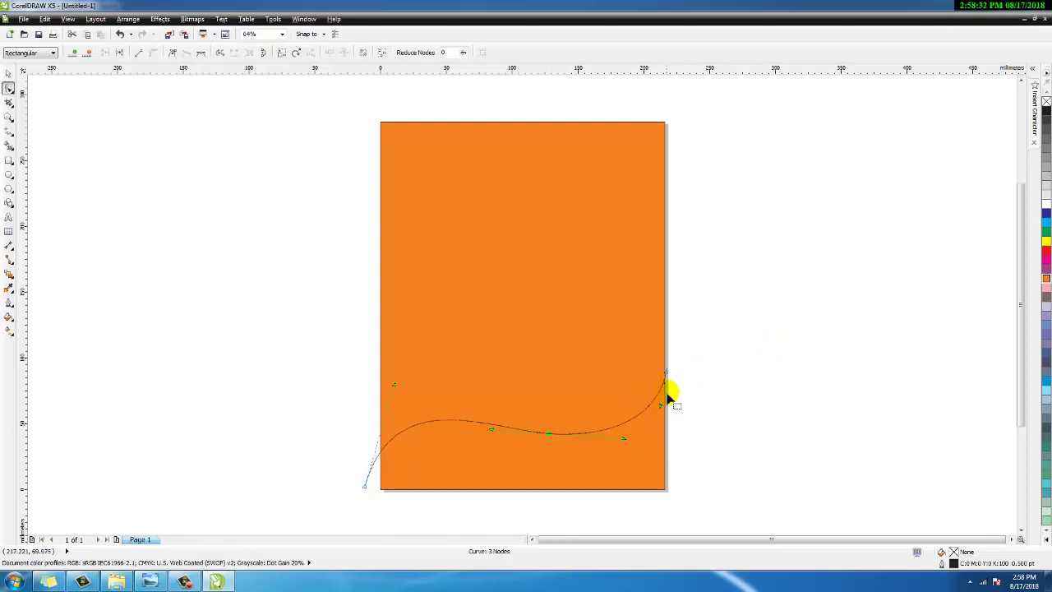
Fine-tune the wave by raising its right end node, lowering its left end node slightly, and adjusting the middle node's handle.
left_click_drag(666, 372, 667, 366)
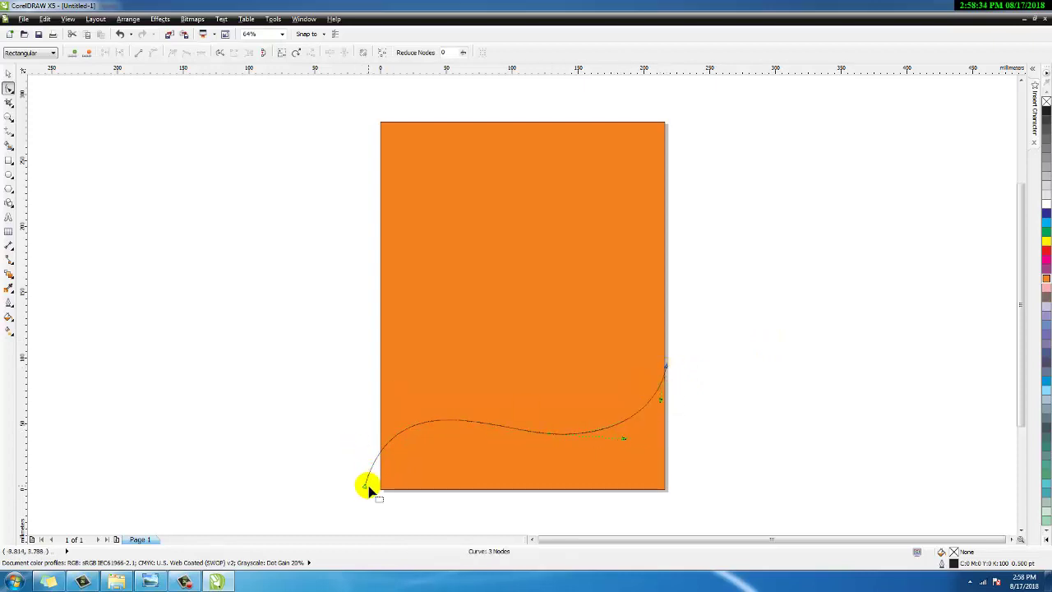
left_click_drag(364, 486, 364, 489)
left_click(364, 490)
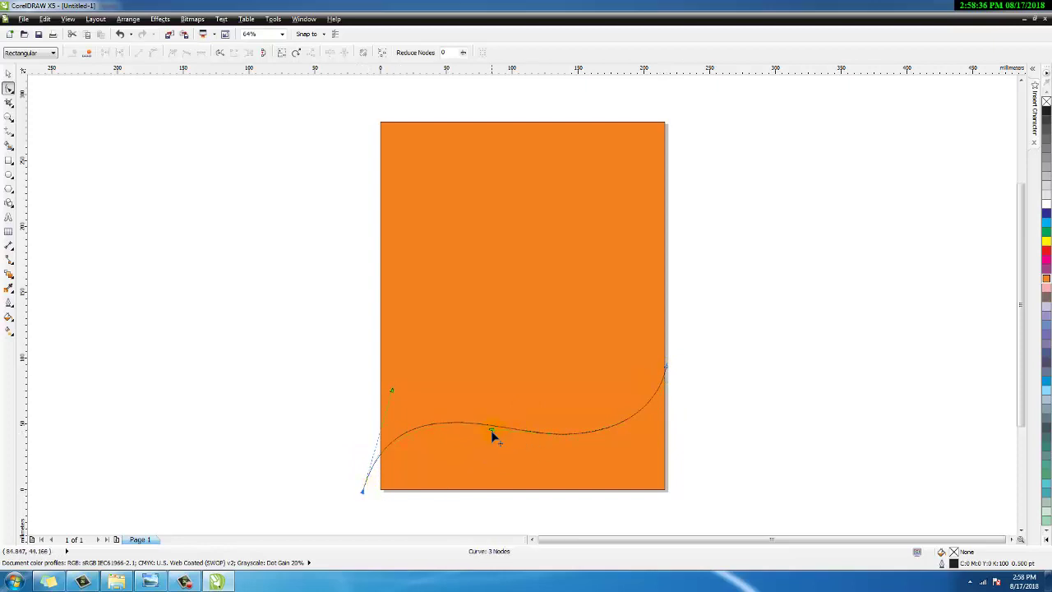
left_click_drag(466, 428, 481, 426)
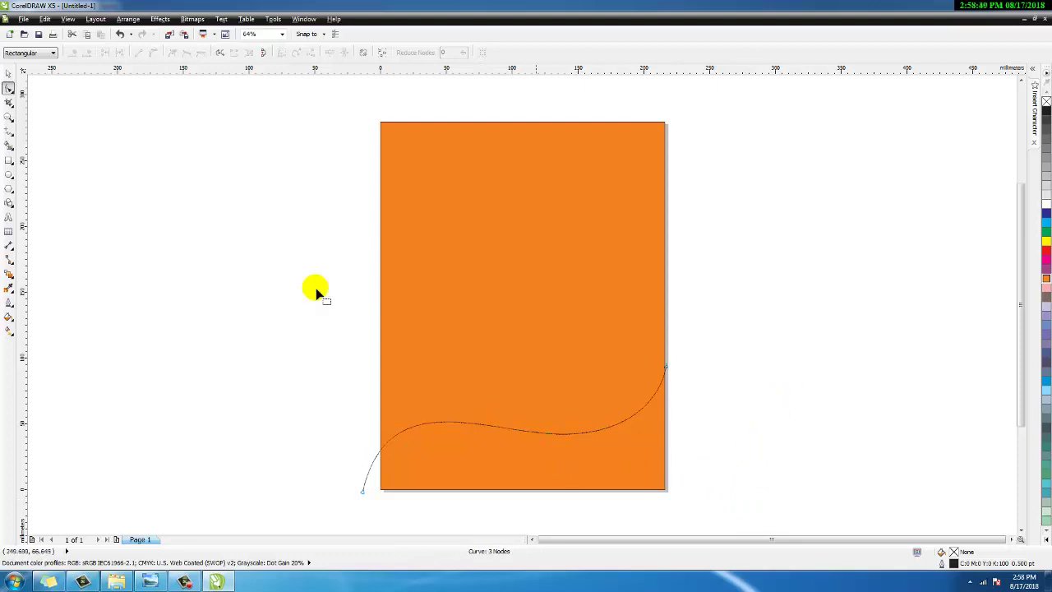
left_click(8, 73)
left_click(195, 251)
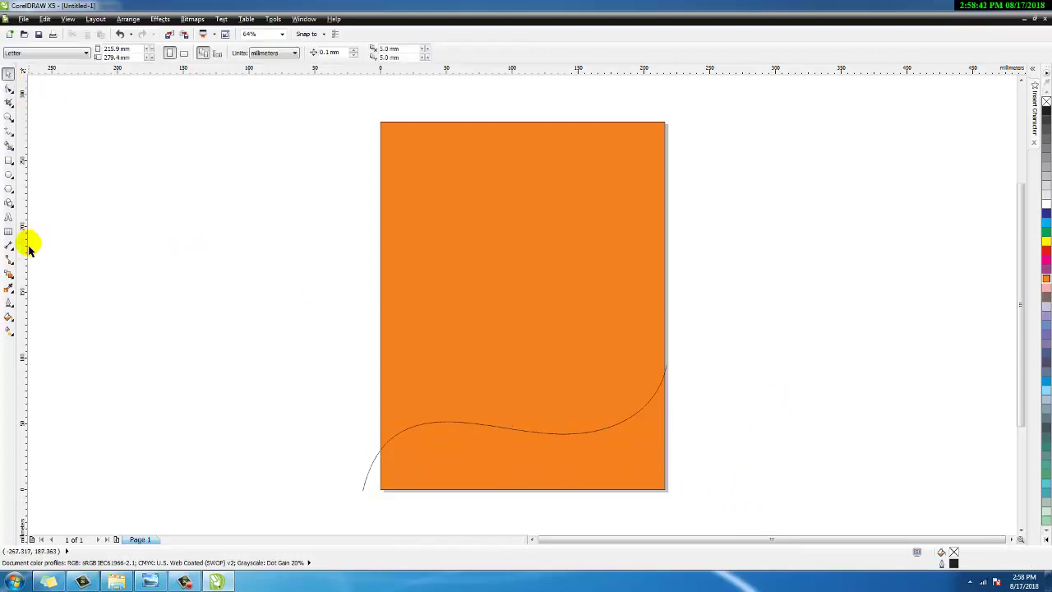
Create a separate shape from the area below the curve with Smart Fill and color it white.
left_click(11, 280)
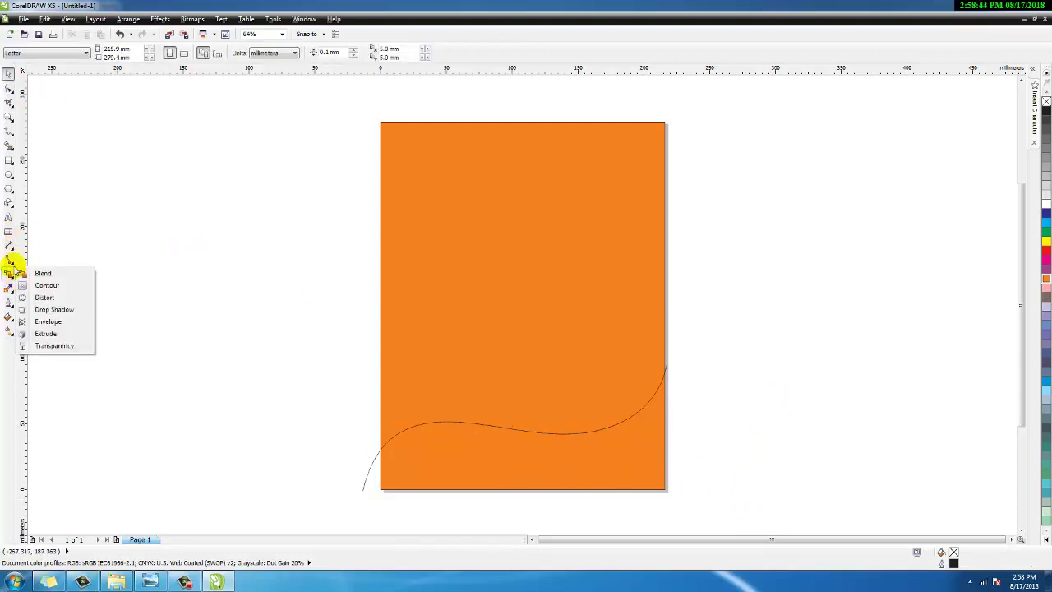
mouse_move(11, 251)
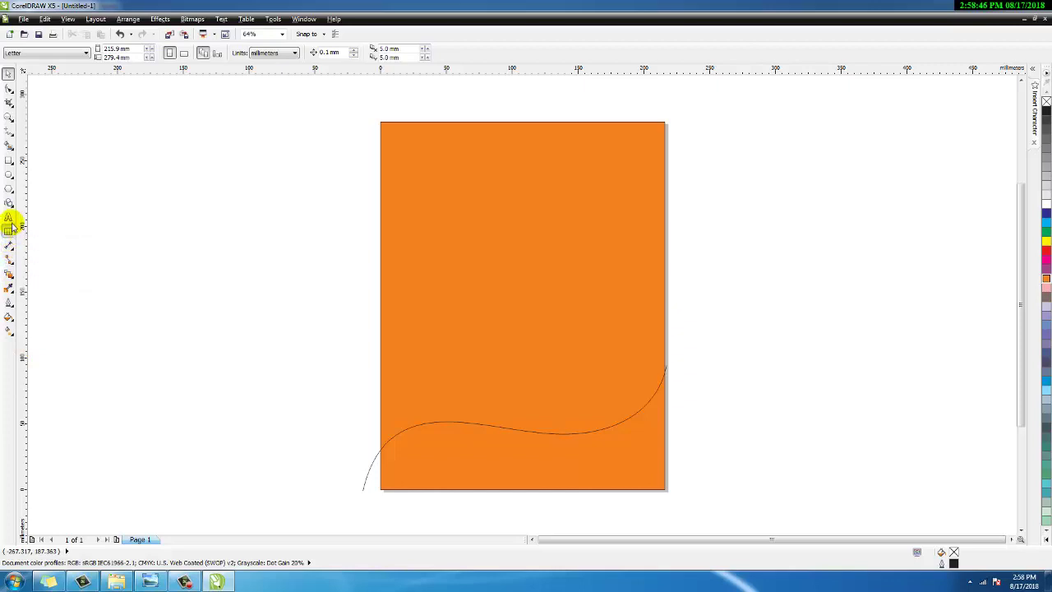
mouse_move(10, 152)
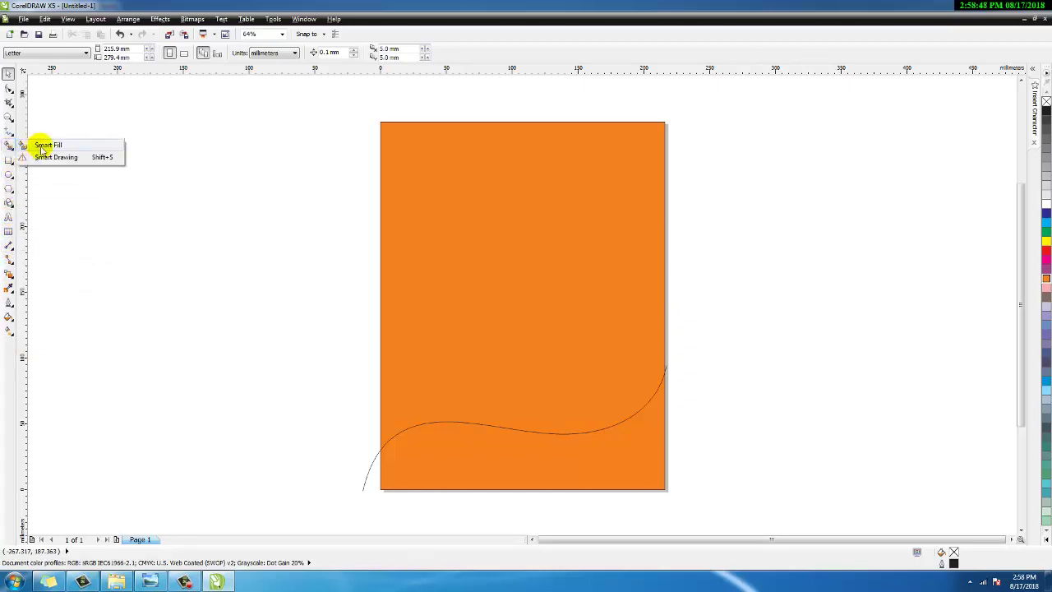
left_click(45, 145)
left_click(458, 449)
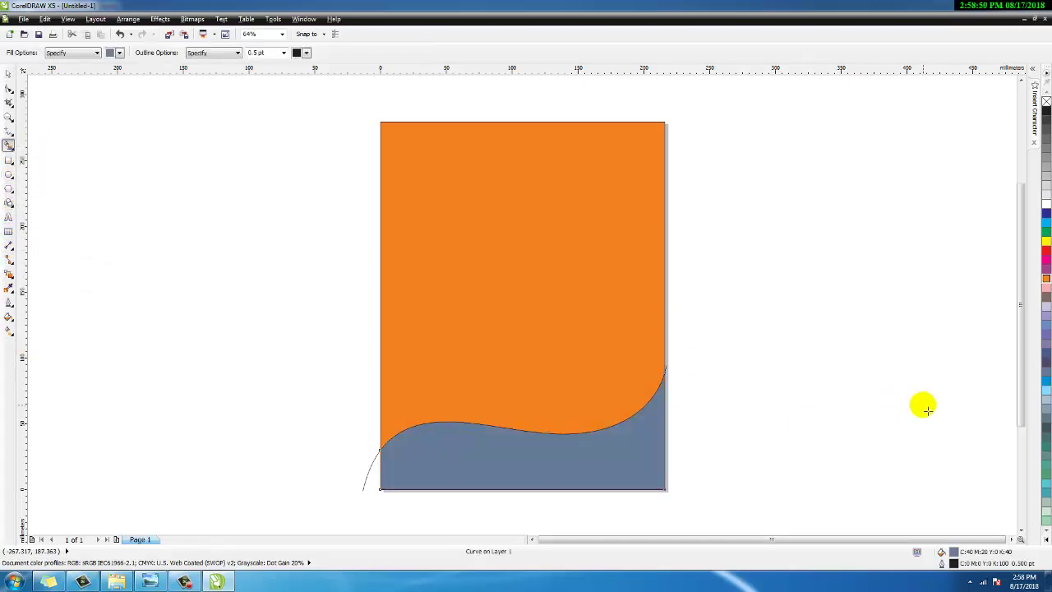
left_click(1046, 204)
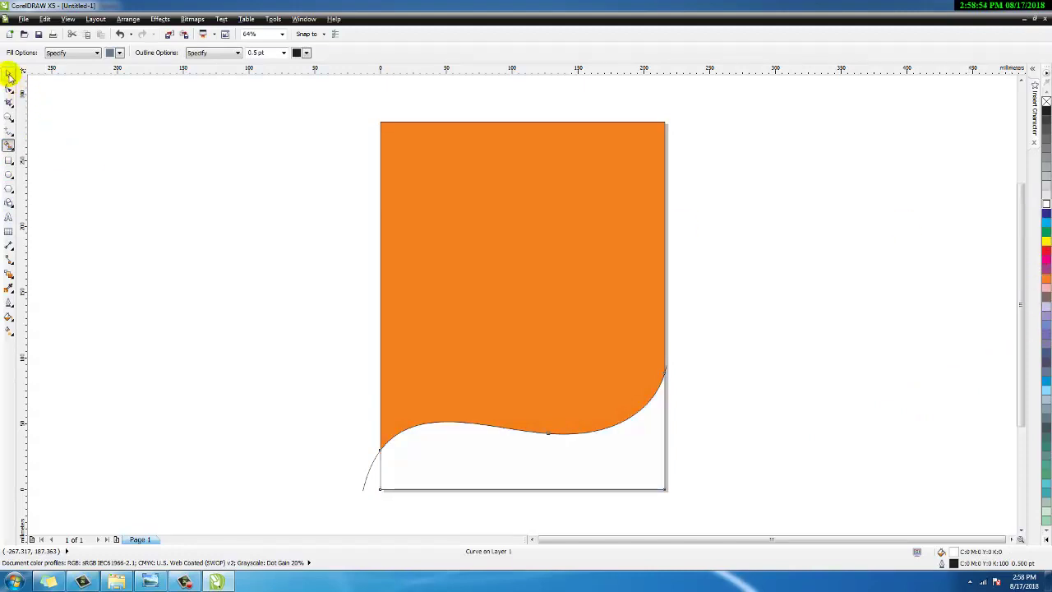
Delete the original wavy line and remove the outline from the page-sized rectangle.
left_click(8, 73)
left_click(227, 351)
left_click(368, 475)
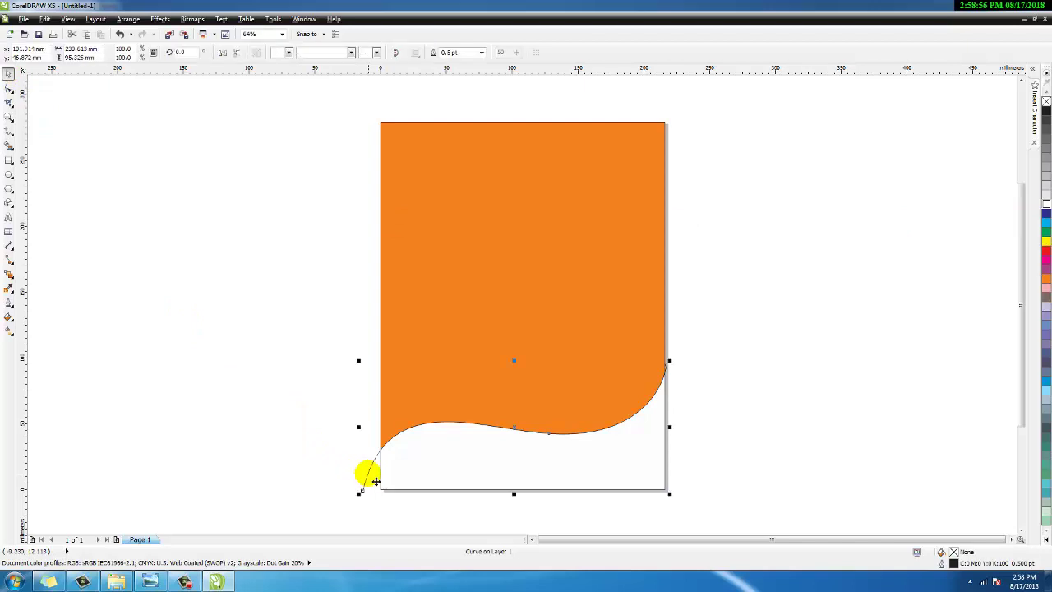
left_click(369, 473)
left_click(488, 403)
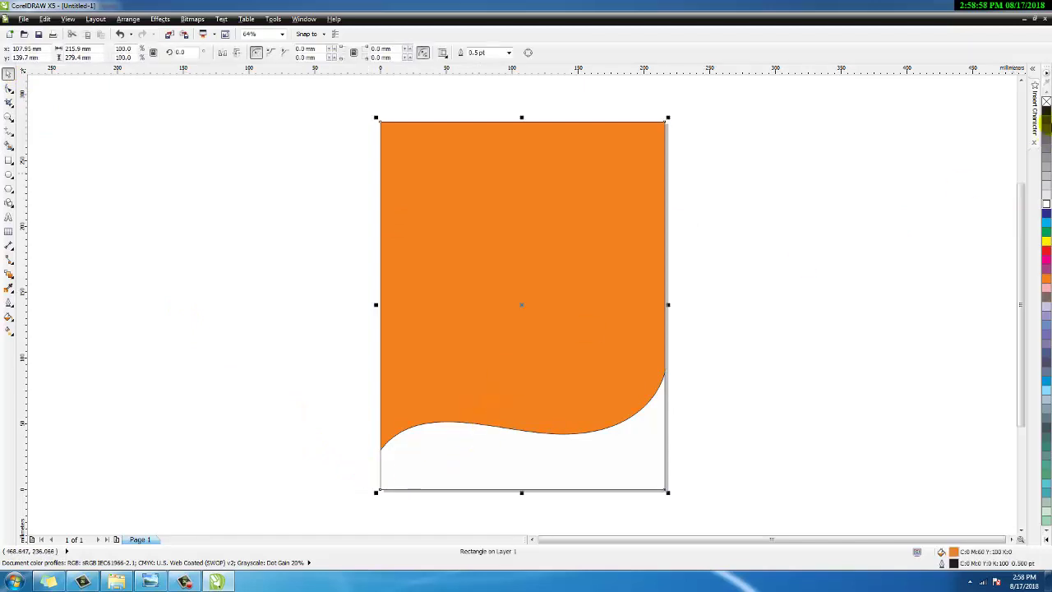
left_click(803, 287)
Fill the lower wave shape with orange and the page-sized rectangle with white.
left_click(548, 438)
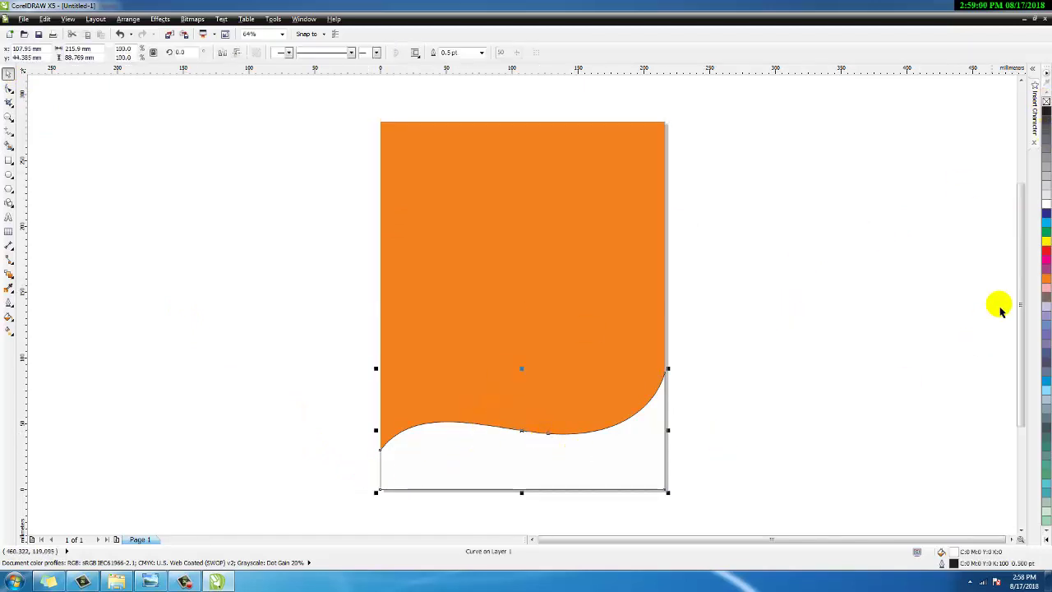
left_click(1046, 279)
left_click(498, 305)
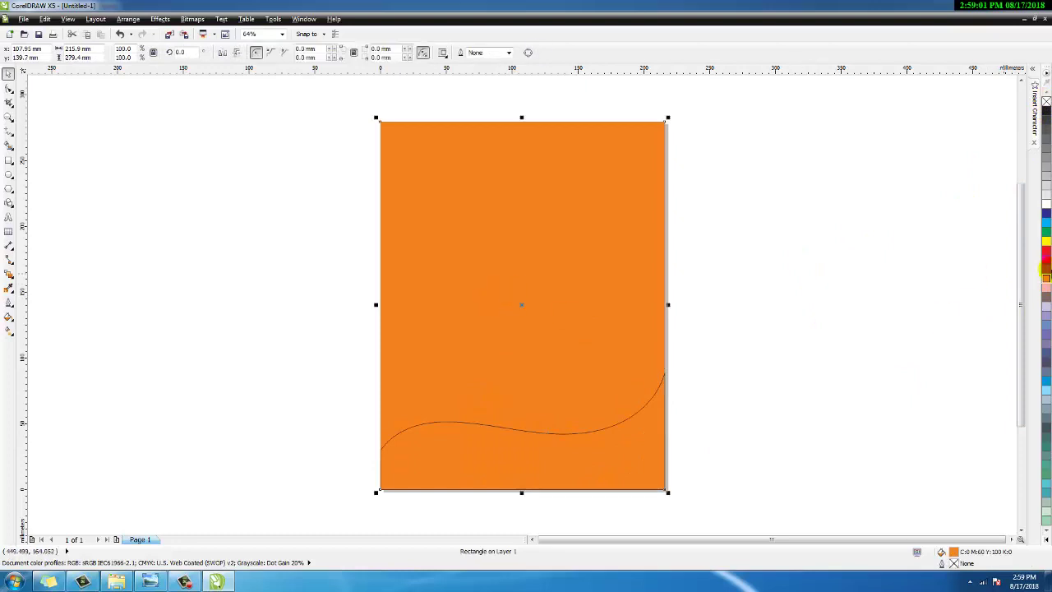
left_click(1047, 203)
Remove the outline from the orange wave shape.
left_click(547, 433)
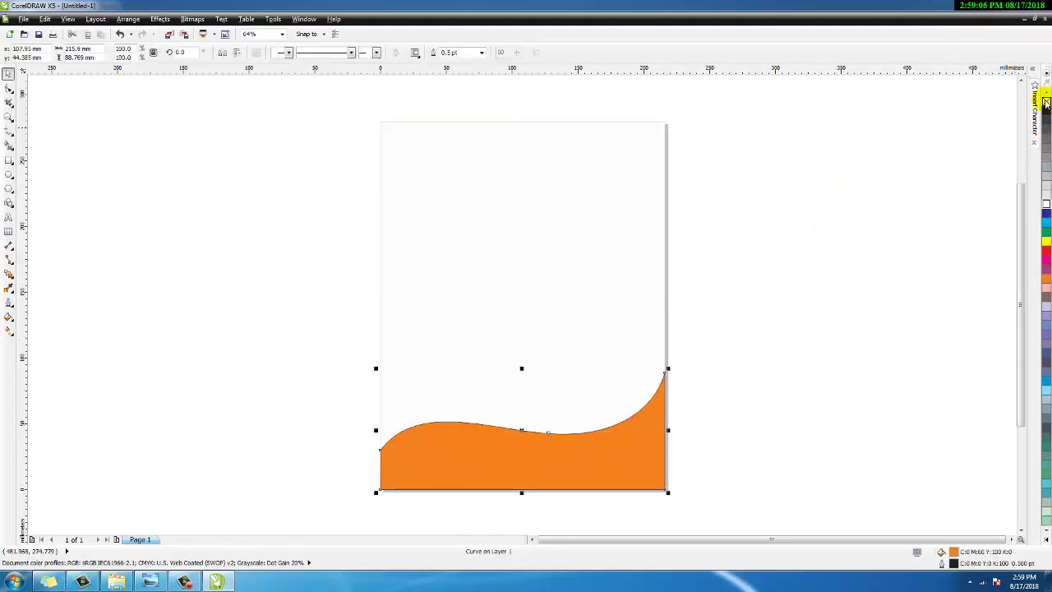
right_click(1045, 101)
left_click(776, 331)
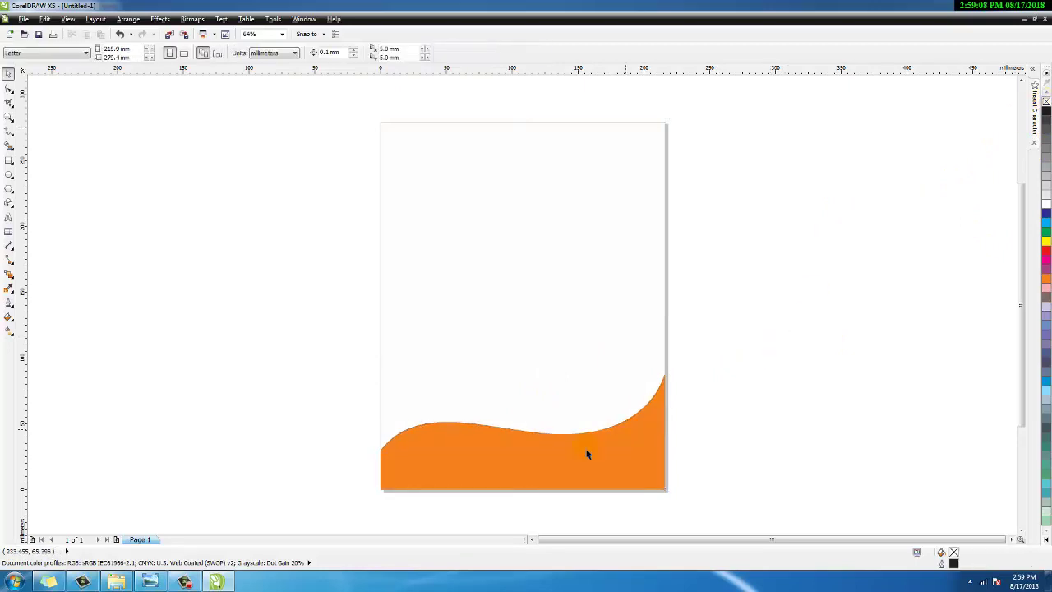
Make a slightly skewed copy of the orange wave with its left side raised, and fill the copy with 10% black.
left_click(543, 463)
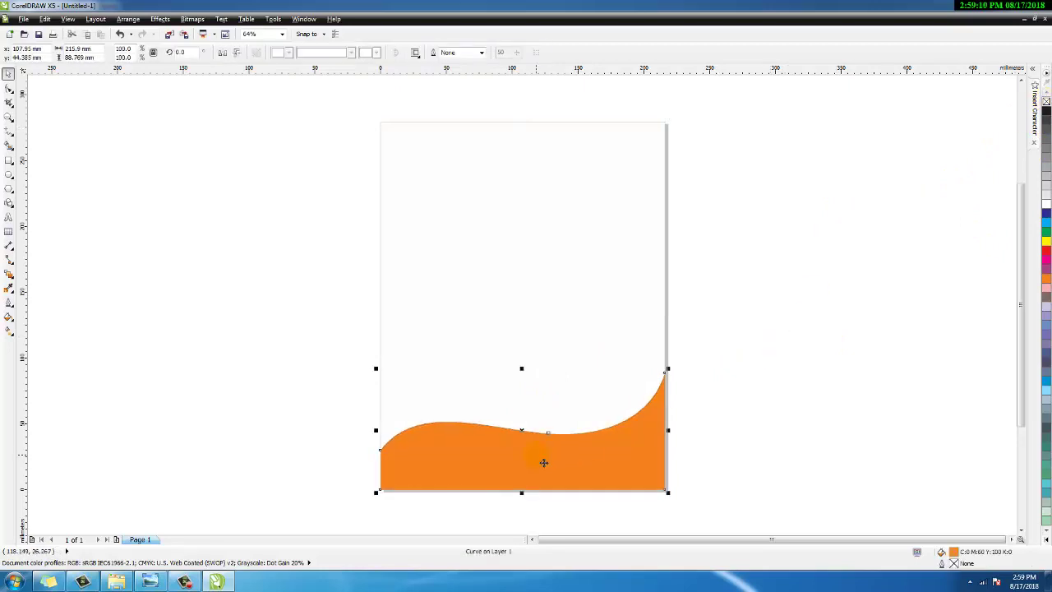
left_click_drag(378, 432, 382, 429)
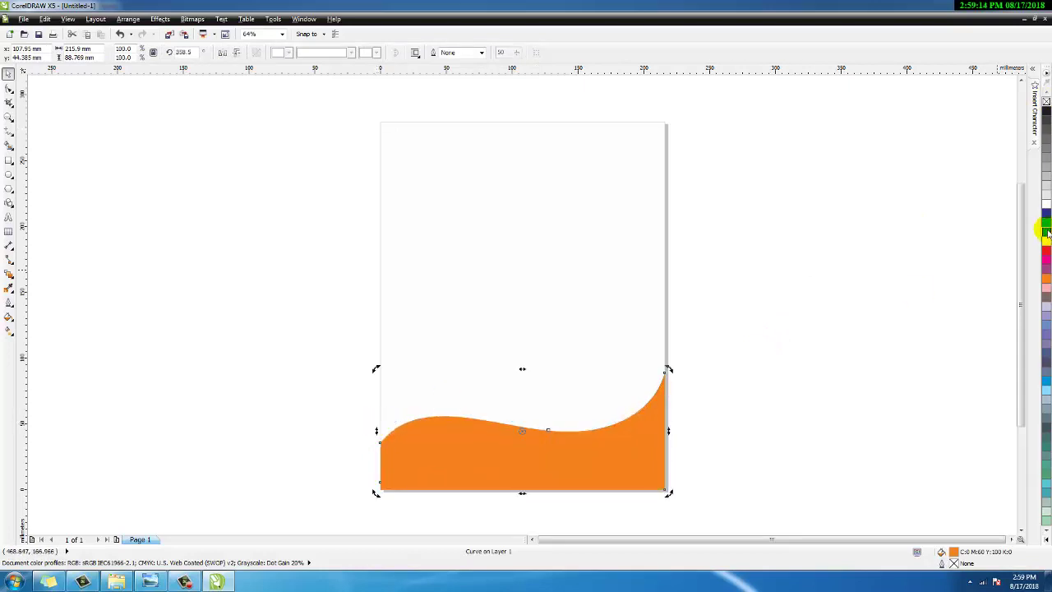
left_click(1046, 194)
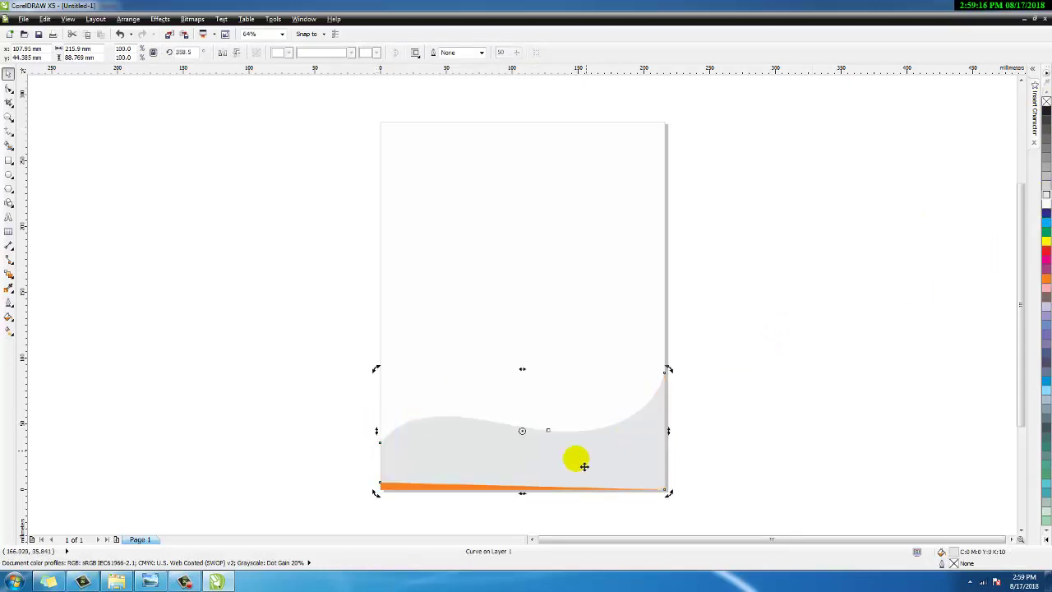
Bring the original orange wave in front of the grey copy.
left_click(414, 493)
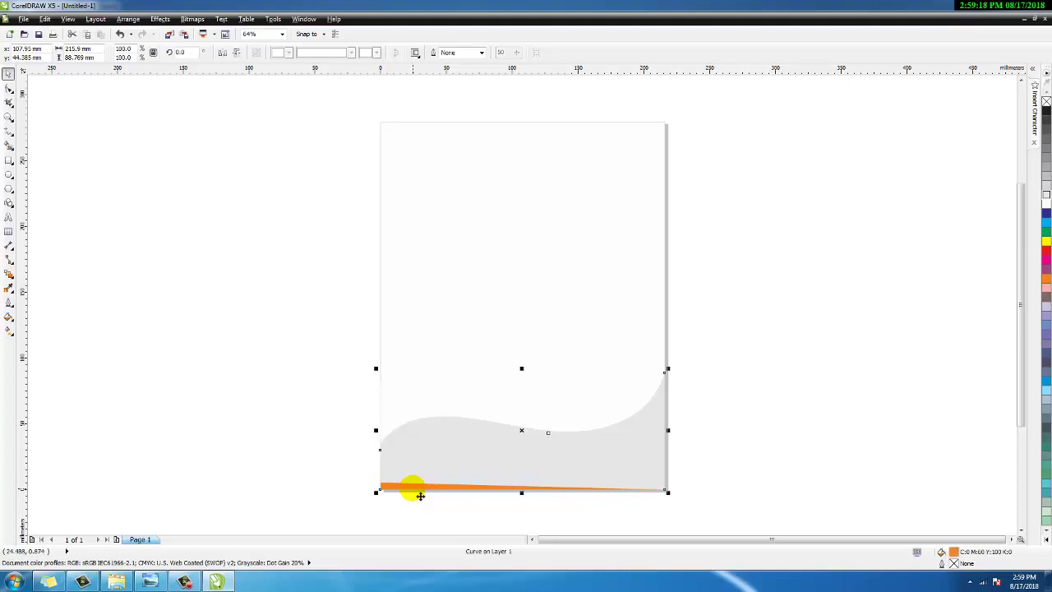
key("shift+Page_Up")
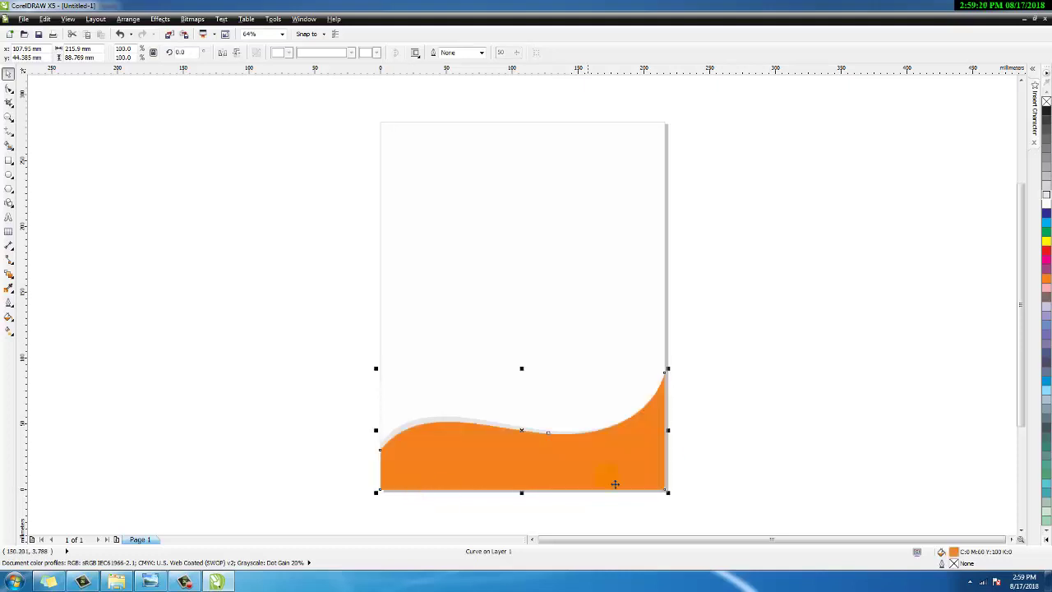
left_click(691, 451)
Darken the skewed wave copy behind the orange shape to a medium grey fill.
left_click(416, 423)
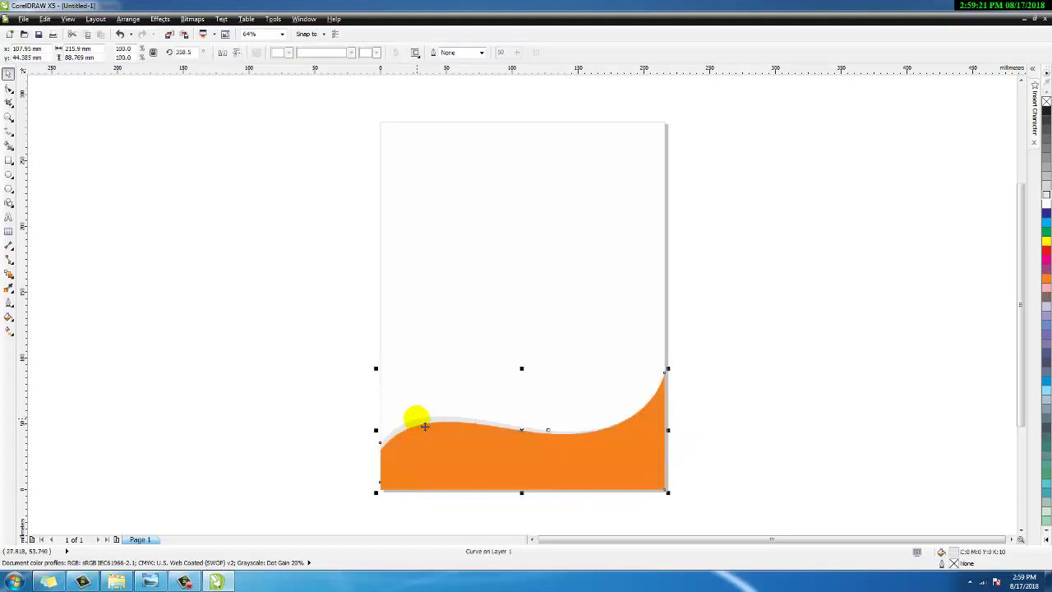
left_click(1047, 186)
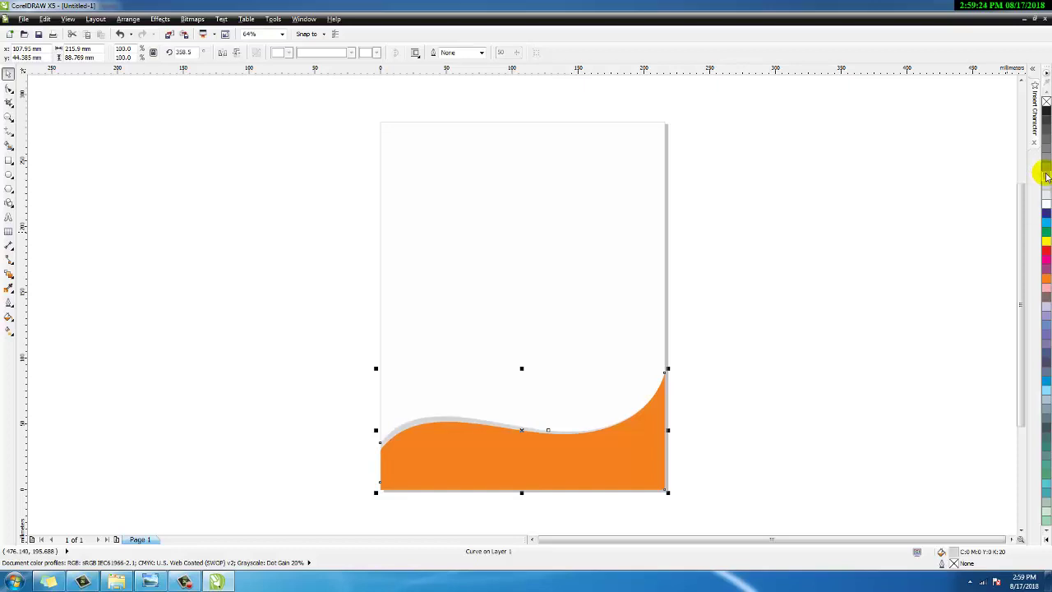
left_click(1047, 169)
left_click(847, 383)
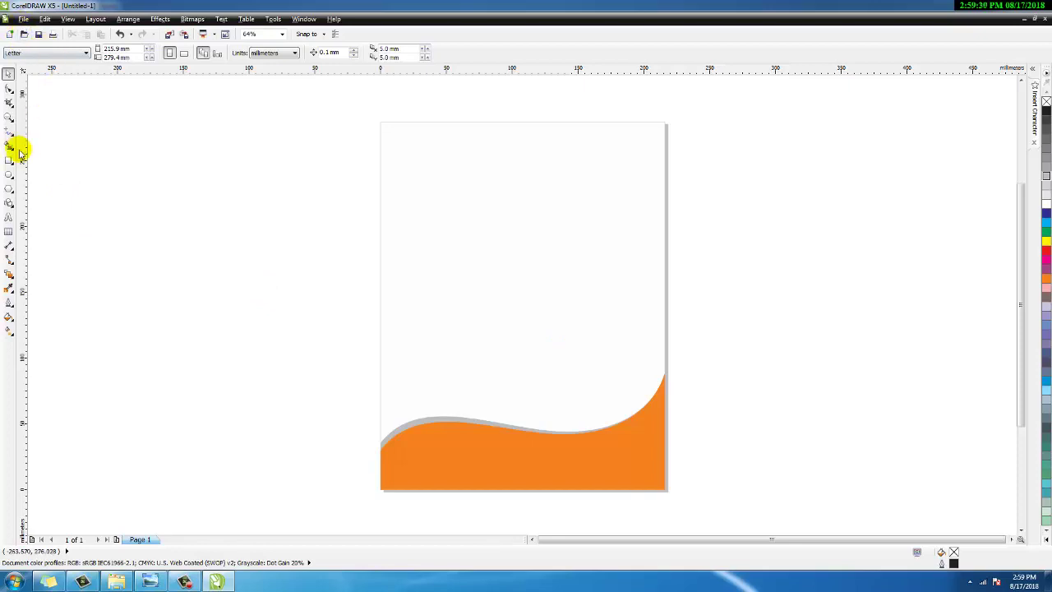
Import mahindra-finance-personal-loan.jpg and place it over the page at about 395 mm wide.
left_click(24, 19)
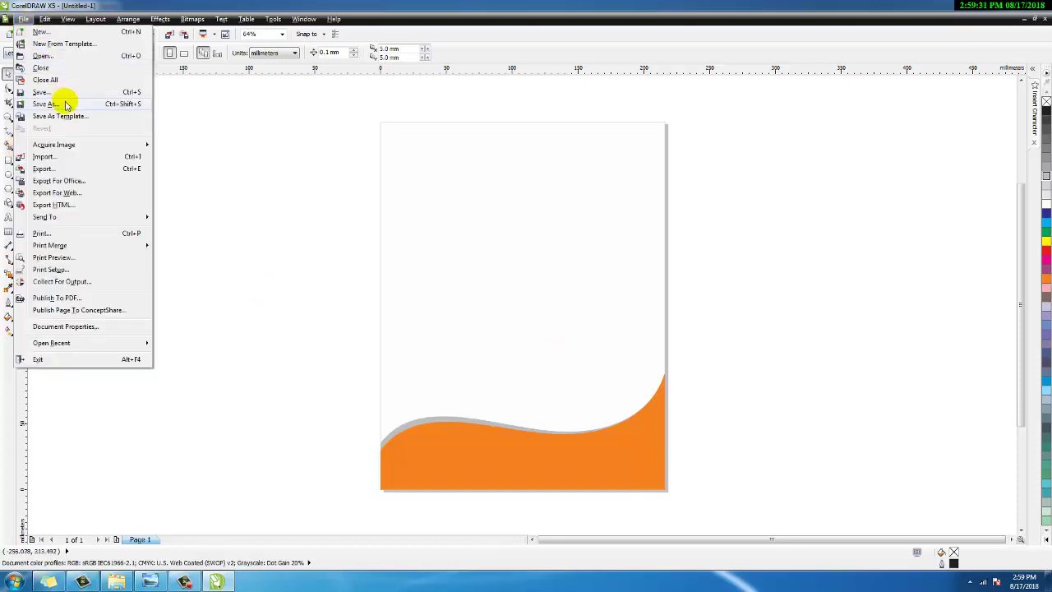
left_click(43, 157)
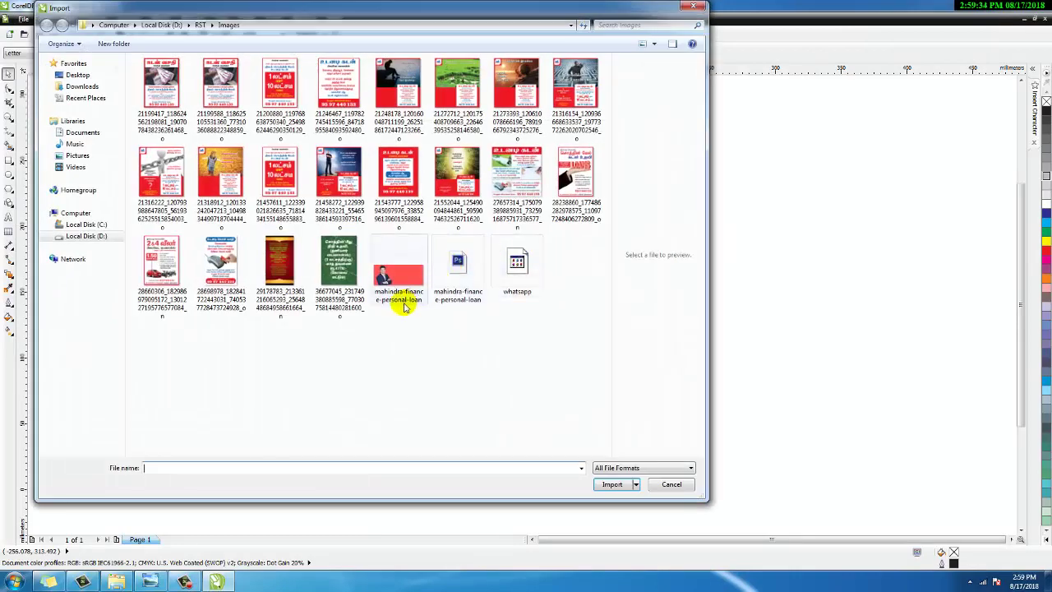
double_click(397, 296)
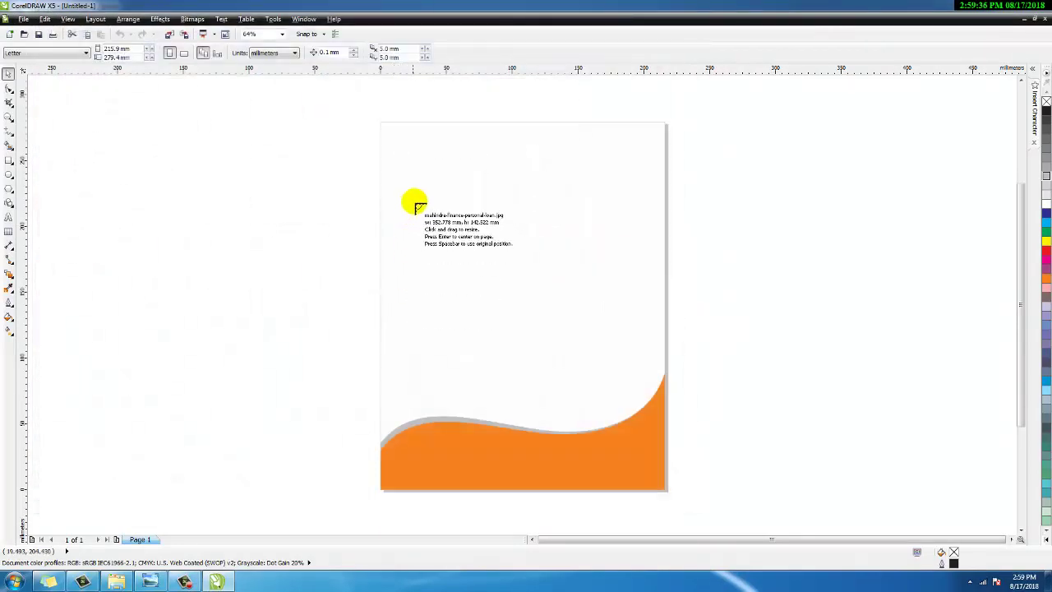
left_click_drag(562, 352, 935, 493)
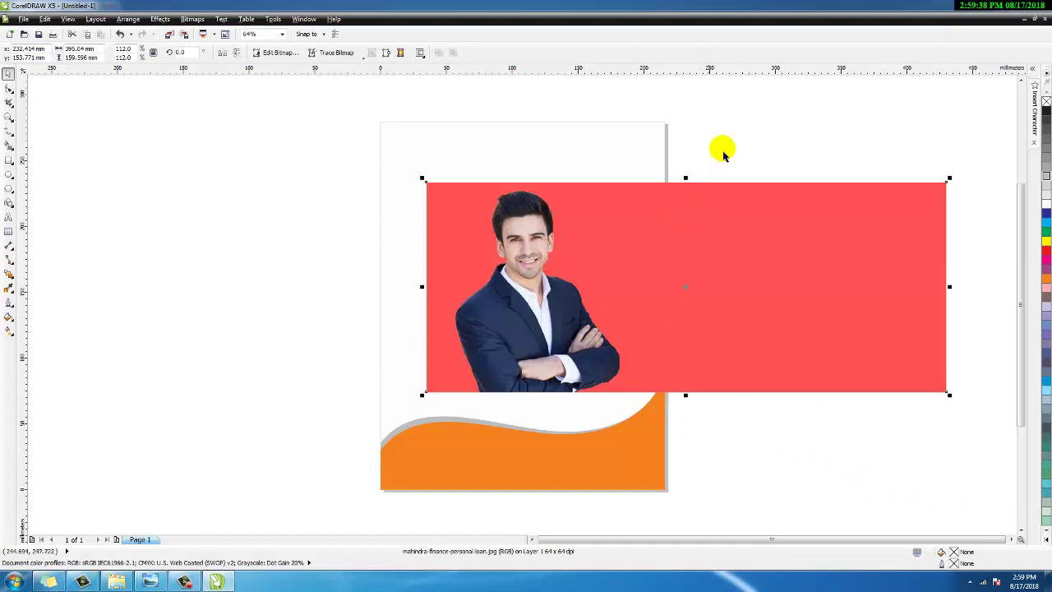
Crop the empty red area off the imported photo's right side, ending just past the man's elbow.
left_click(9, 87)
left_click_drag(963, 163, 907, 426)
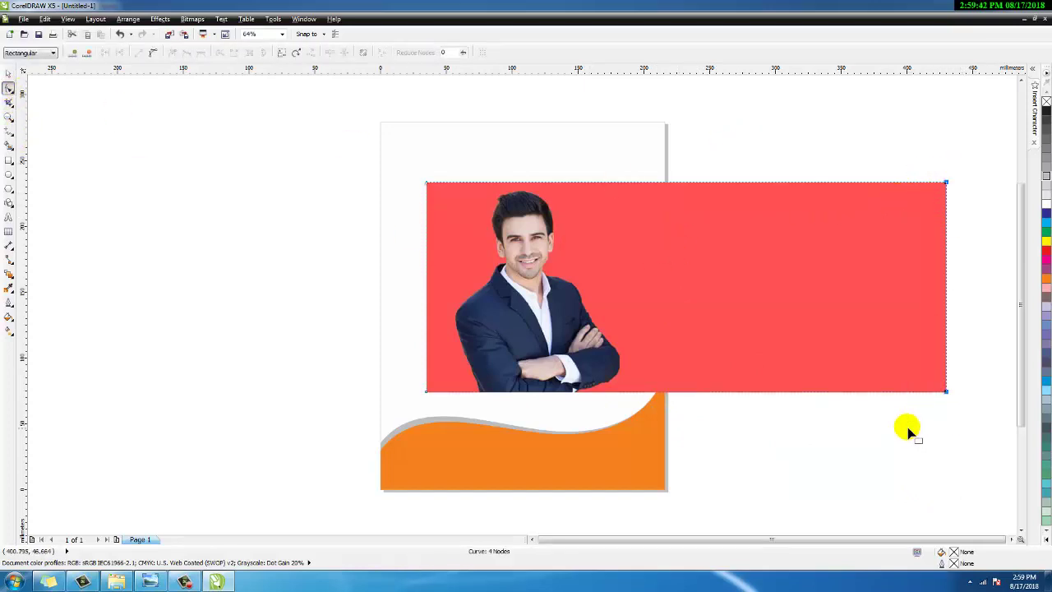
left_click_drag(947, 393, 627, 390)
key("space")
left_click(802, 317)
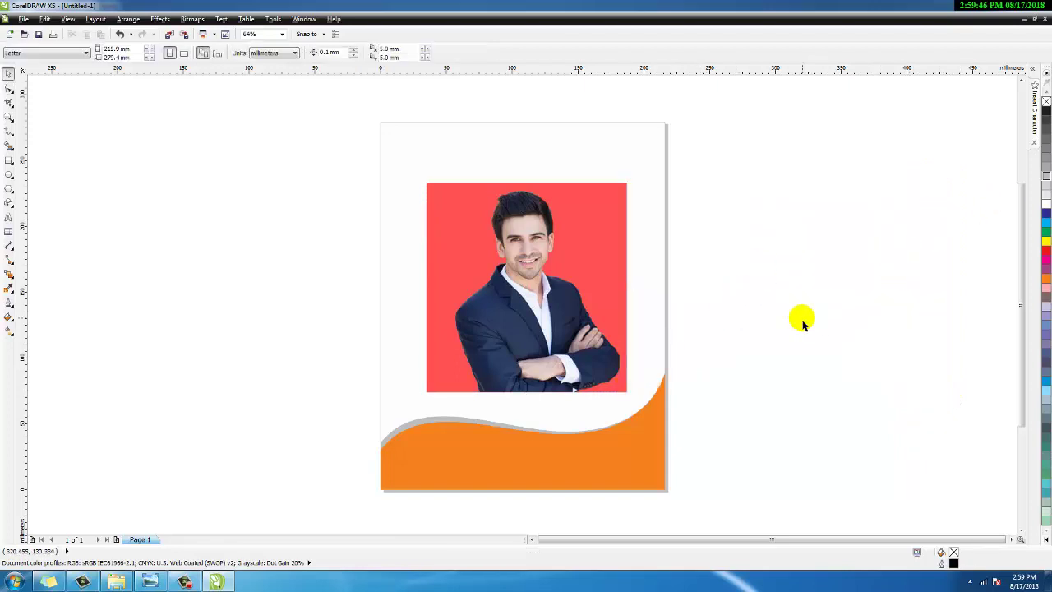
Start a Freehand outline at the photo's lower edge and trace up the outer edge of the man's left-hand sleeve.
left_click_drag(452, 200, 670, 416)
left_click_drag(271, 363, 496, 477)
left_click(10, 133)
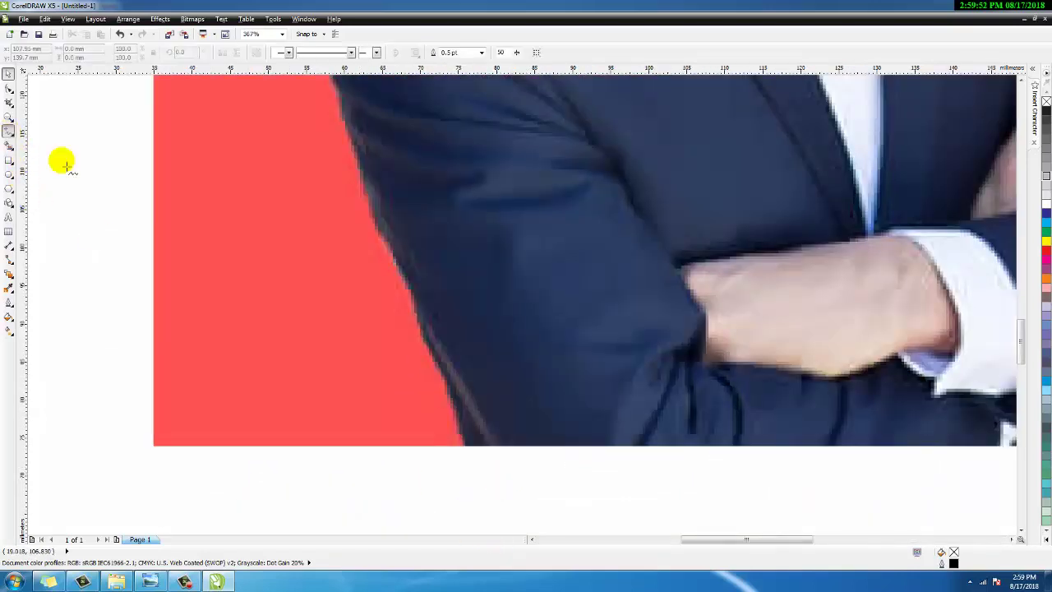
left_click_drag(459, 431, 457, 426)
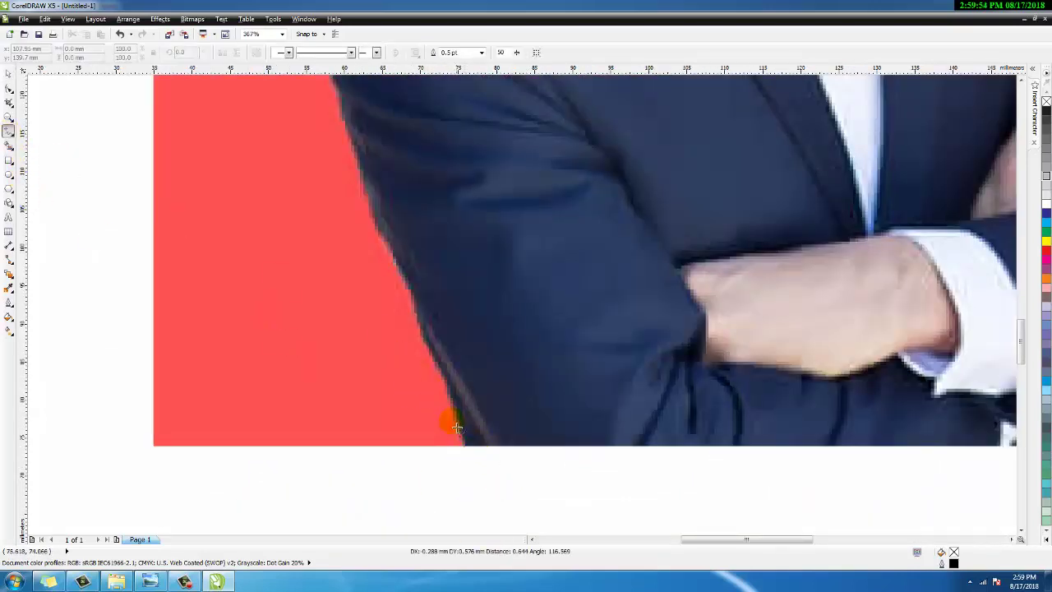
double_click(458, 415)
double_click(450, 401)
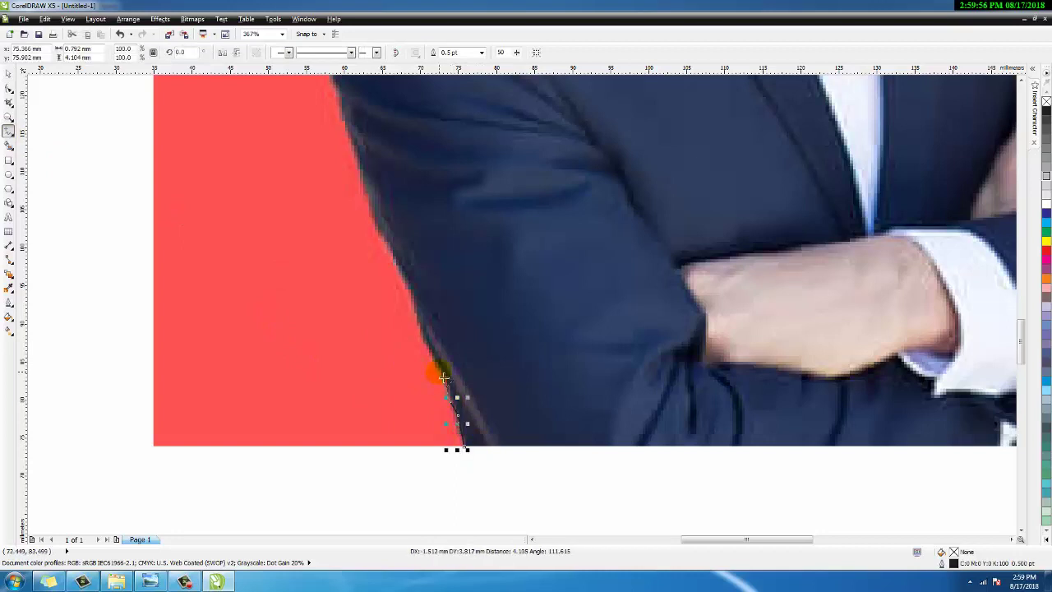
double_click(439, 372)
left_click_drag(432, 351, 408, 285)
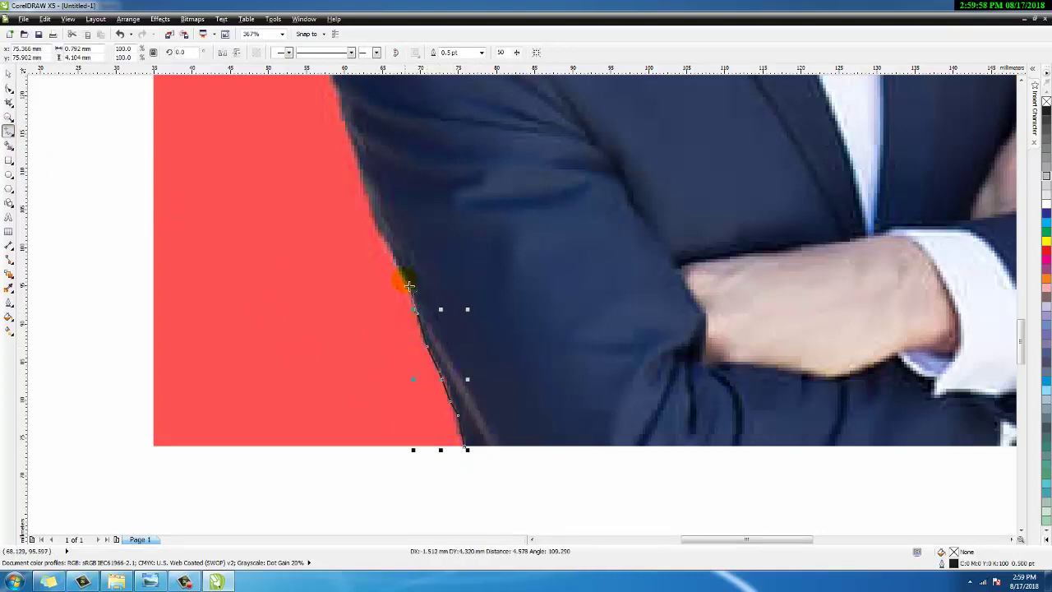
left_click_drag(388, 244, 332, 79)
left_click(417, 248)
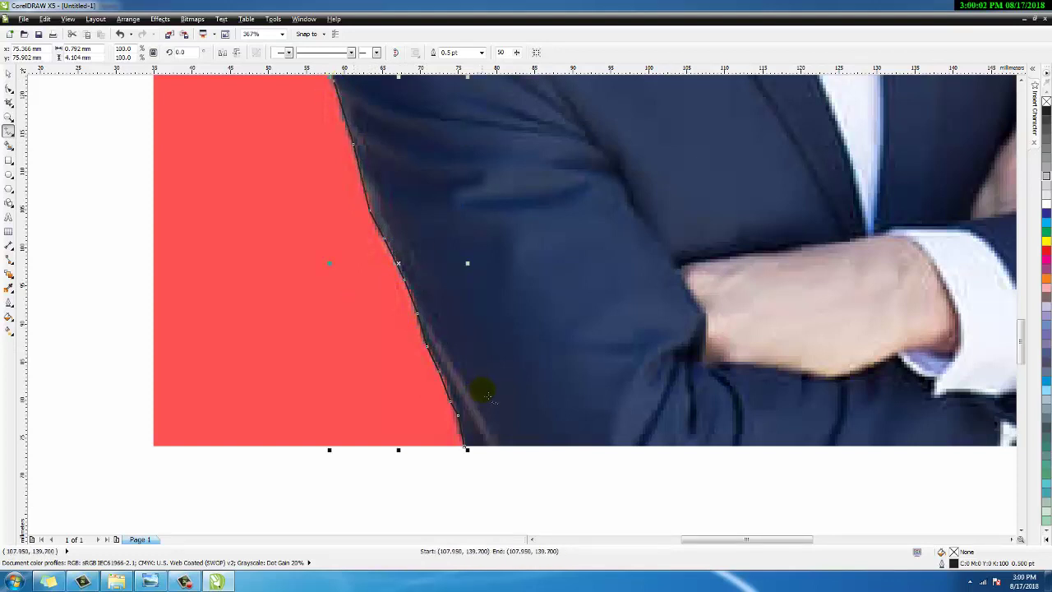
Continue the outline from the upper sleeve around the shoulder to the base of the jacket collar.
scroll(486, 396, "down", 4)
scroll(461, 251, "up", 4)
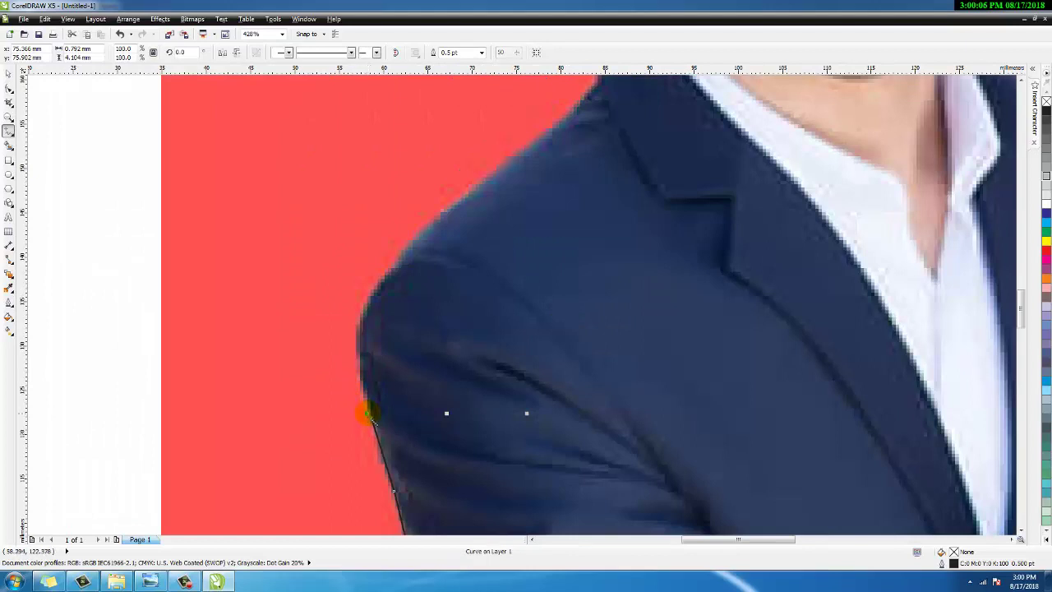
left_click(375, 421)
left_click_drag(357, 375, 362, 338)
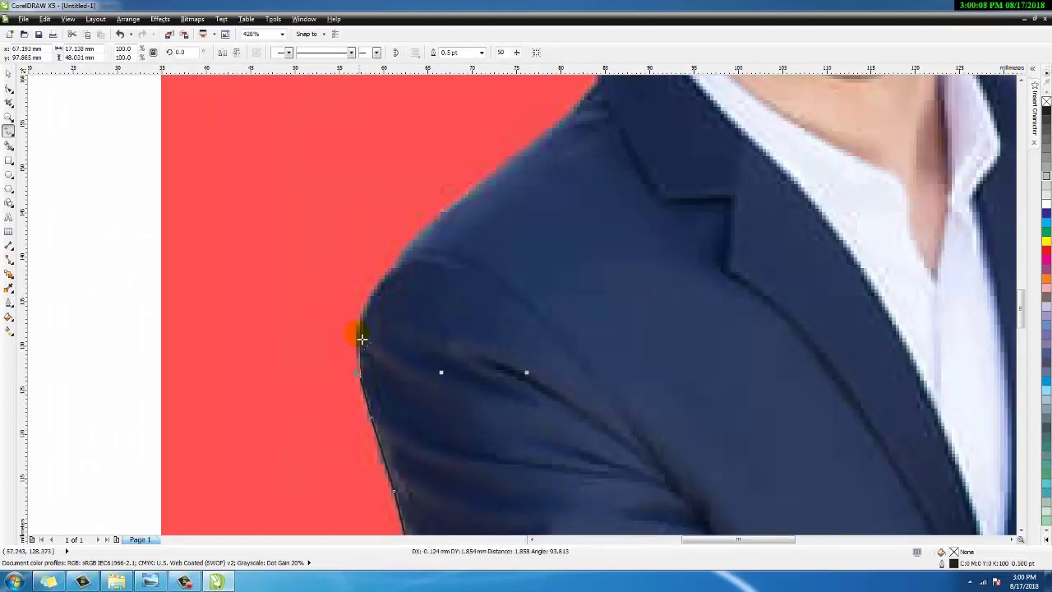
left_click(404, 257)
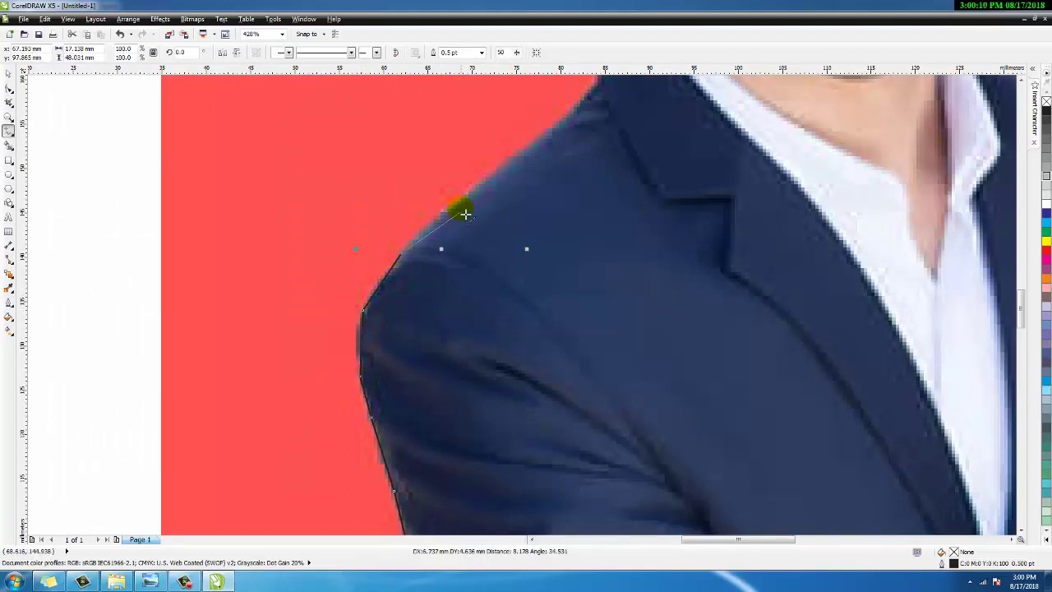
left_click(465, 195)
left_click(485, 190)
left_click(559, 118)
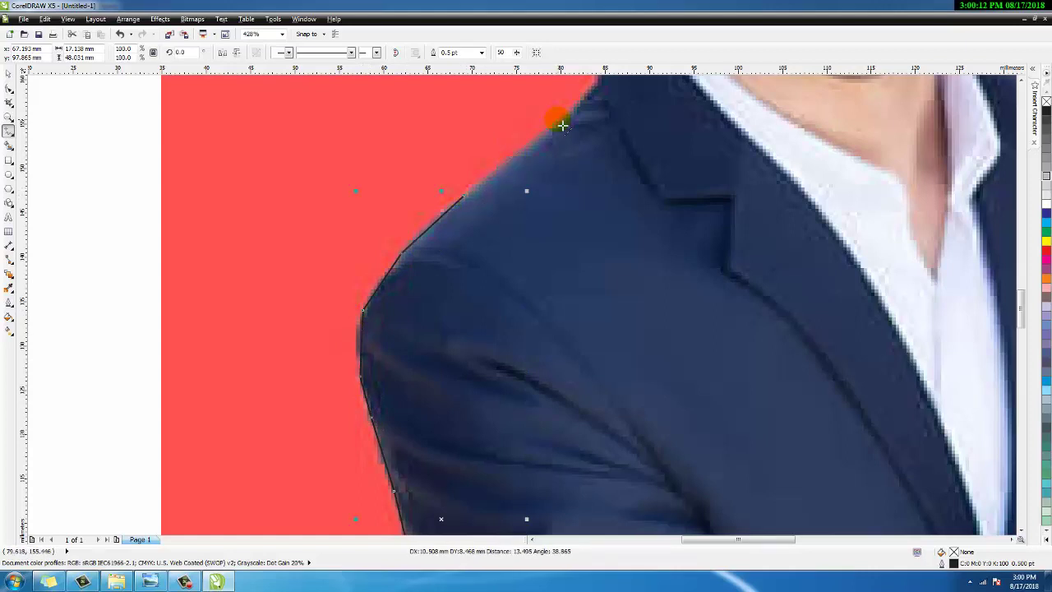
left_click(603, 134)
Extend the outline along the edge of the jacket collar to the point where it meets the neck.
scroll(594, 181, "down", 3)
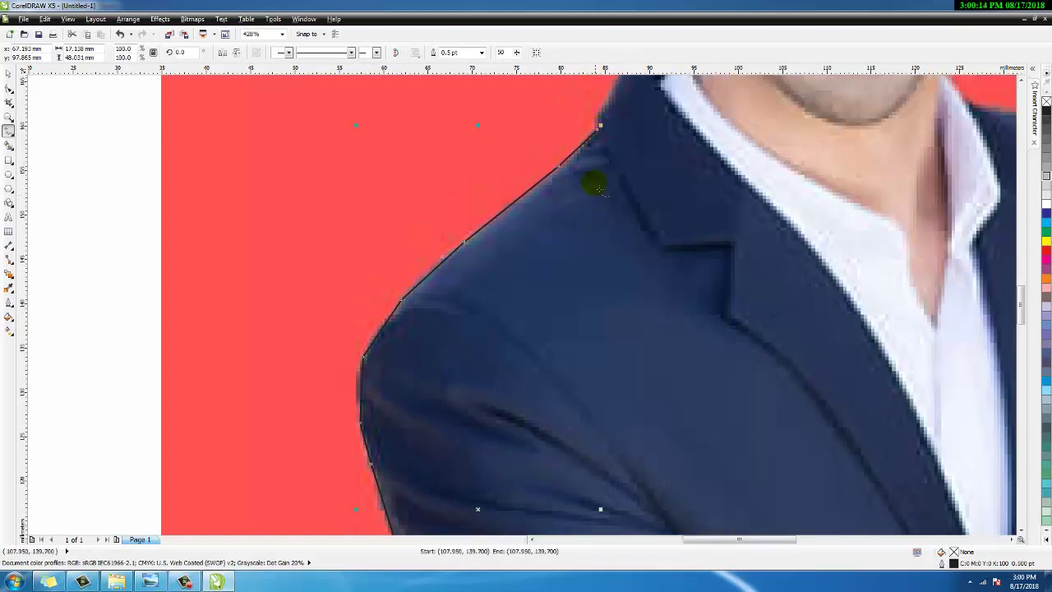
scroll(662, 220, "up", 6)
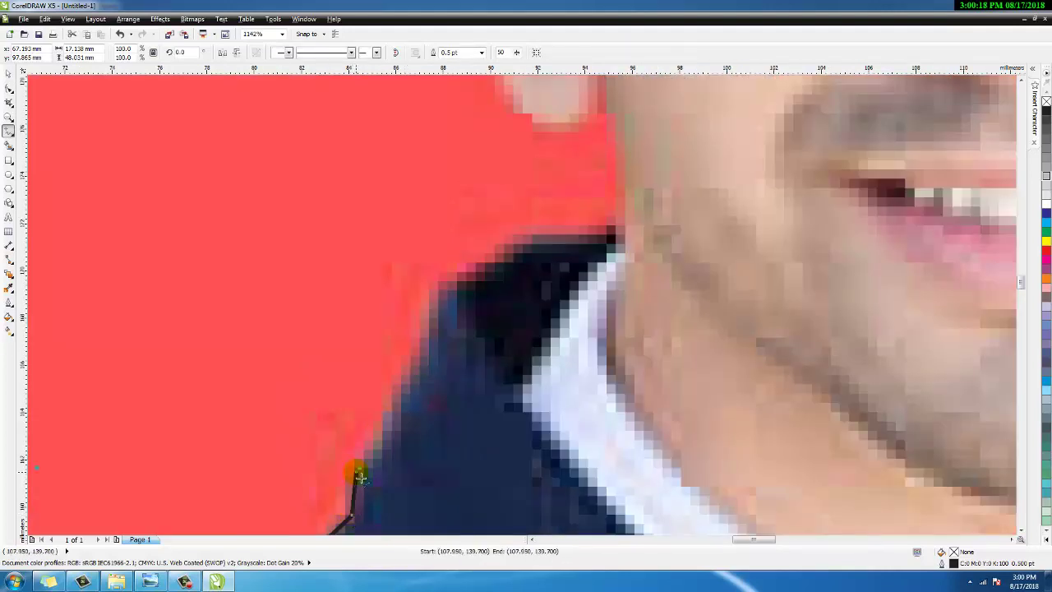
left_click(421, 349)
left_click(467, 271)
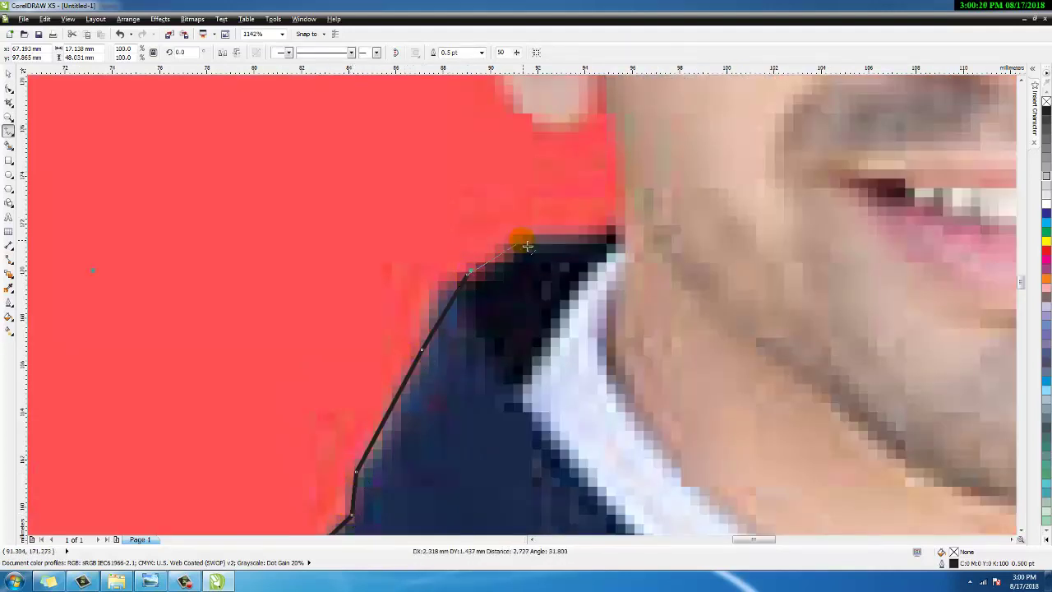
left_click(526, 237)
left_click(620, 223)
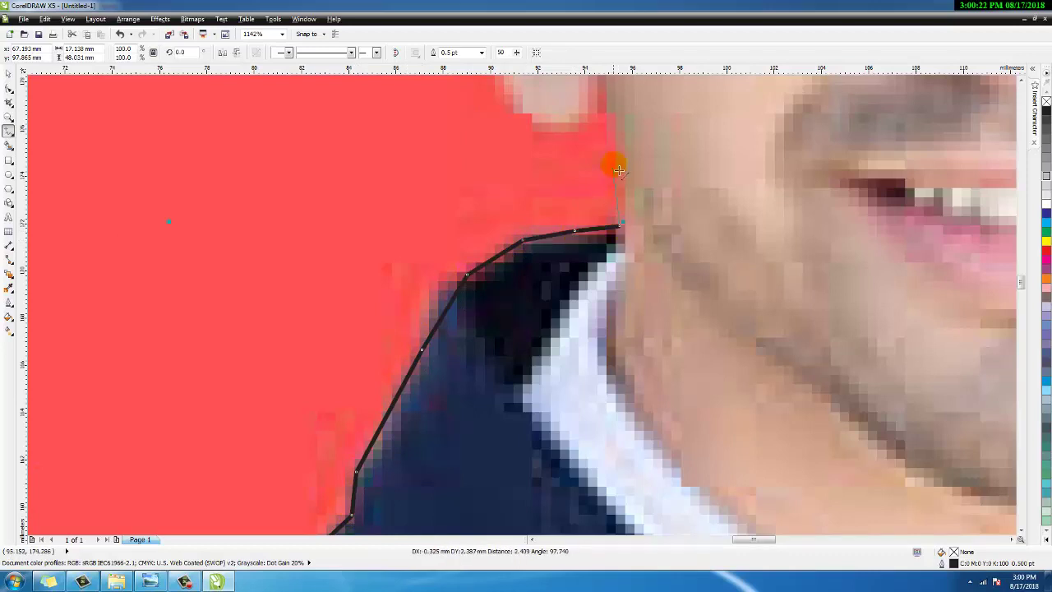
Trace the outline up the neck and around the ear to the start of the hair.
left_click(599, 110)
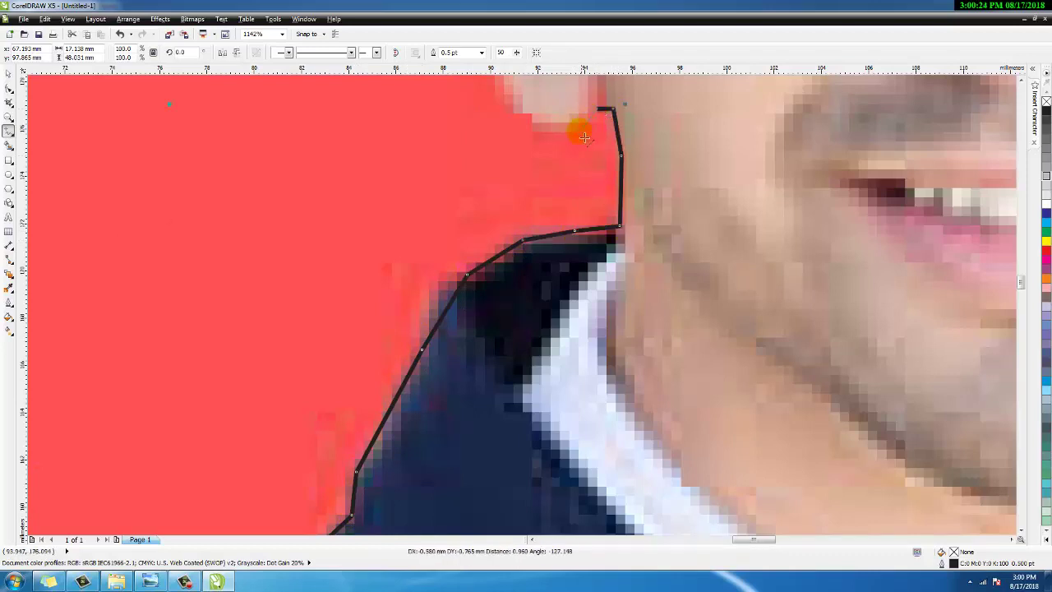
double_click(505, 91)
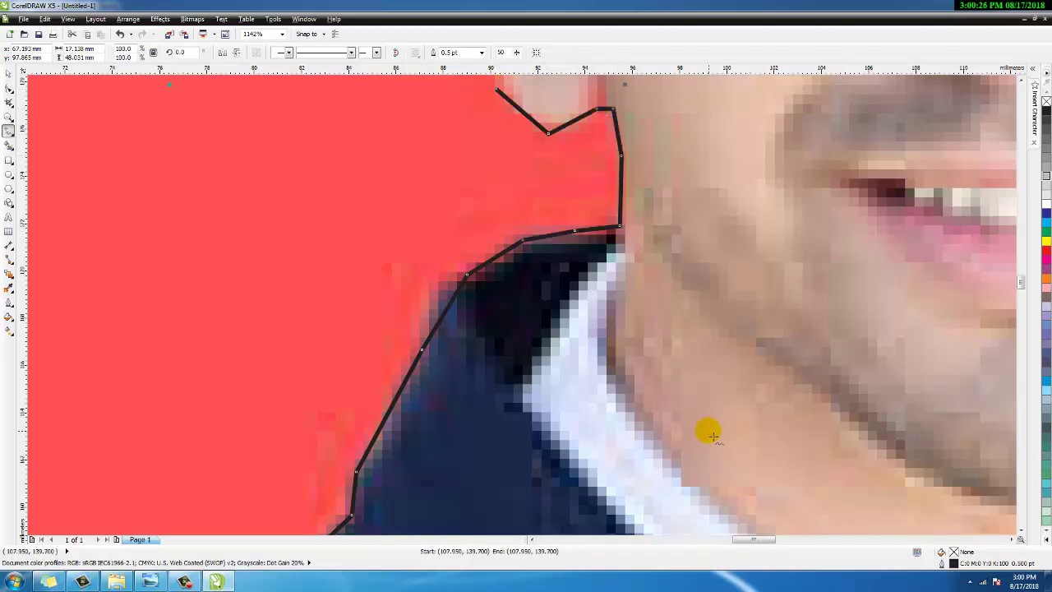
scroll(707, 430, "down", 2)
scroll(712, 428, "down", 2)
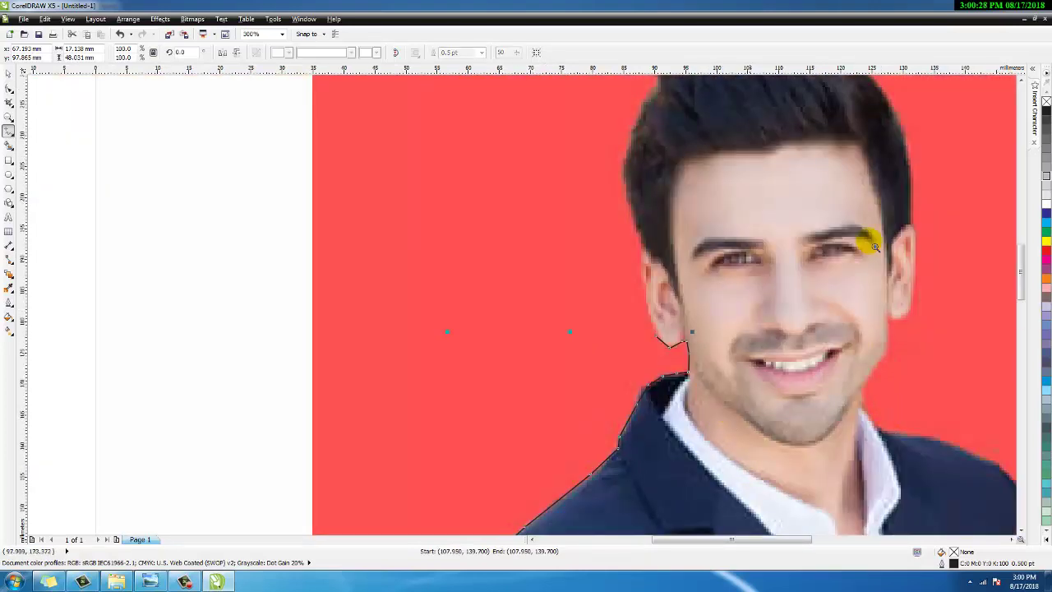
scroll(756, 364, "up", 3)
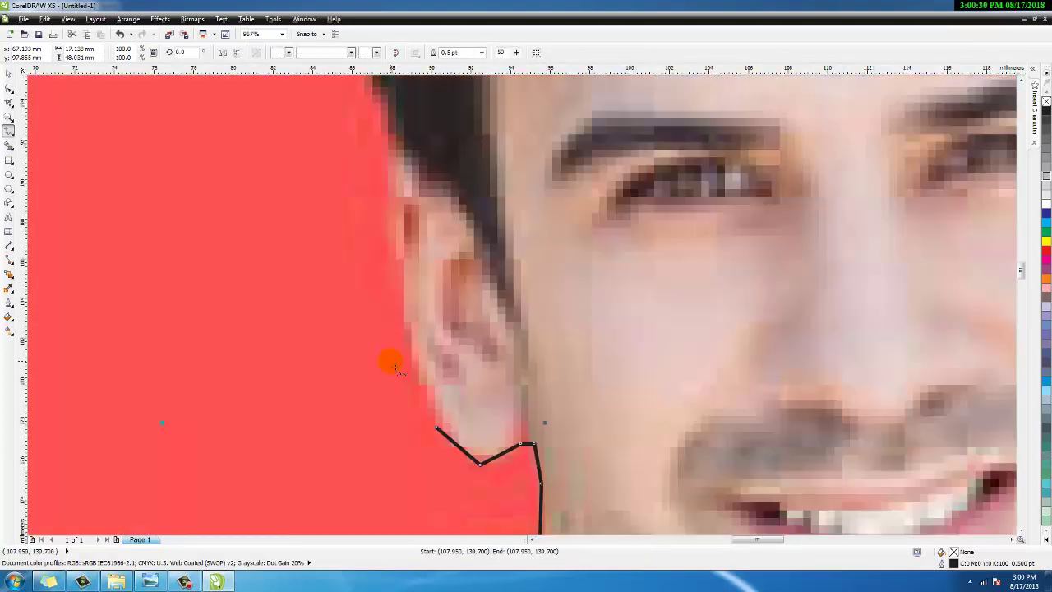
left_click(433, 391)
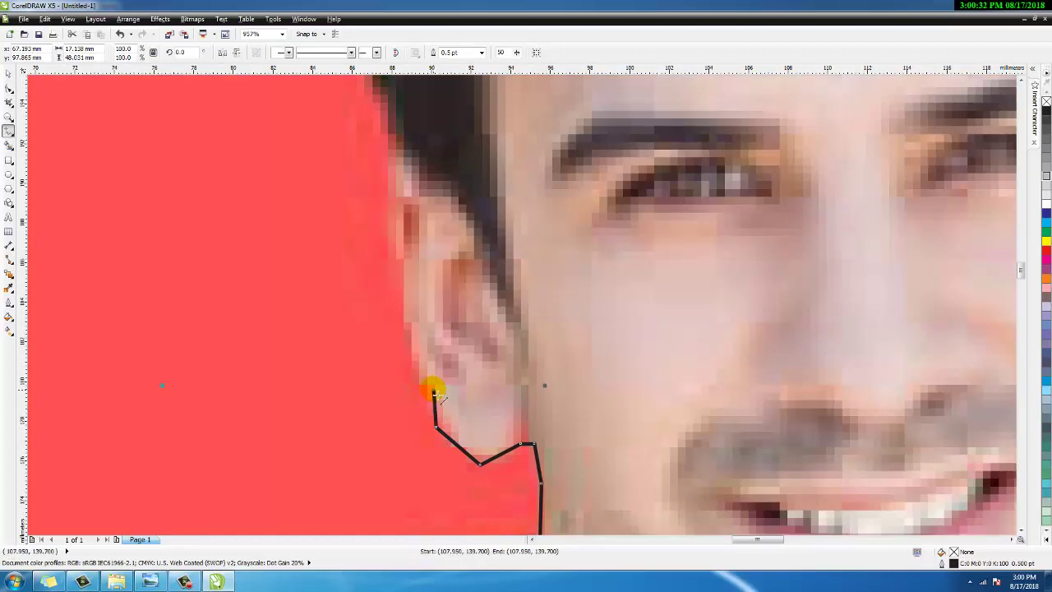
left_click(393, 246)
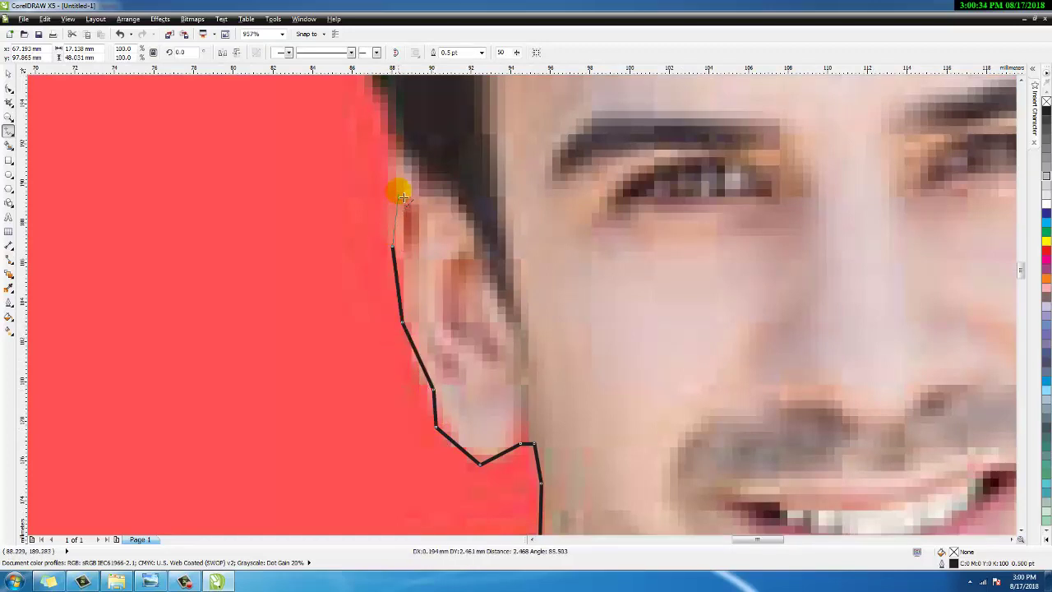
left_click(398, 191)
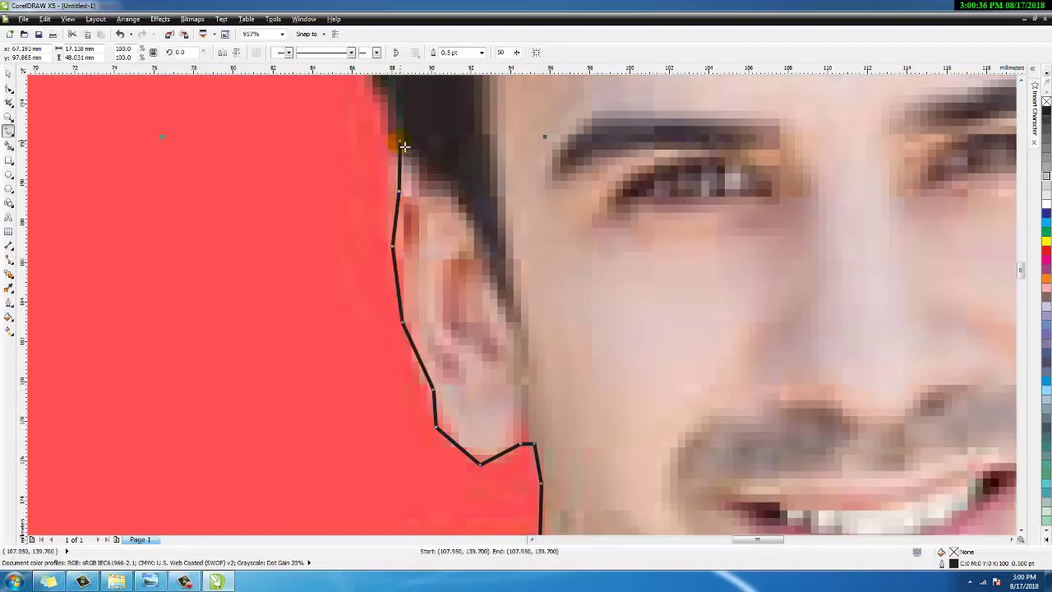
left_click(401, 143)
Trace the outline up the side of the hair, over the top of the head and down the opposite side.
scroll(387, 131, "up", 1)
left_click(371, 120)
scroll(362, 111, "up", 2)
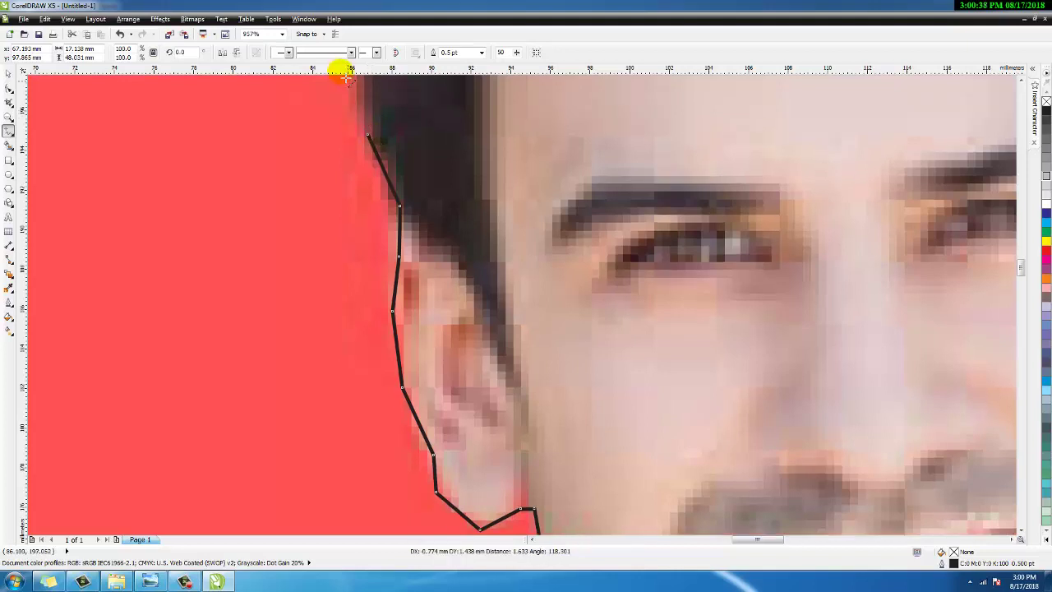
scroll(348, 90, "down", 5)
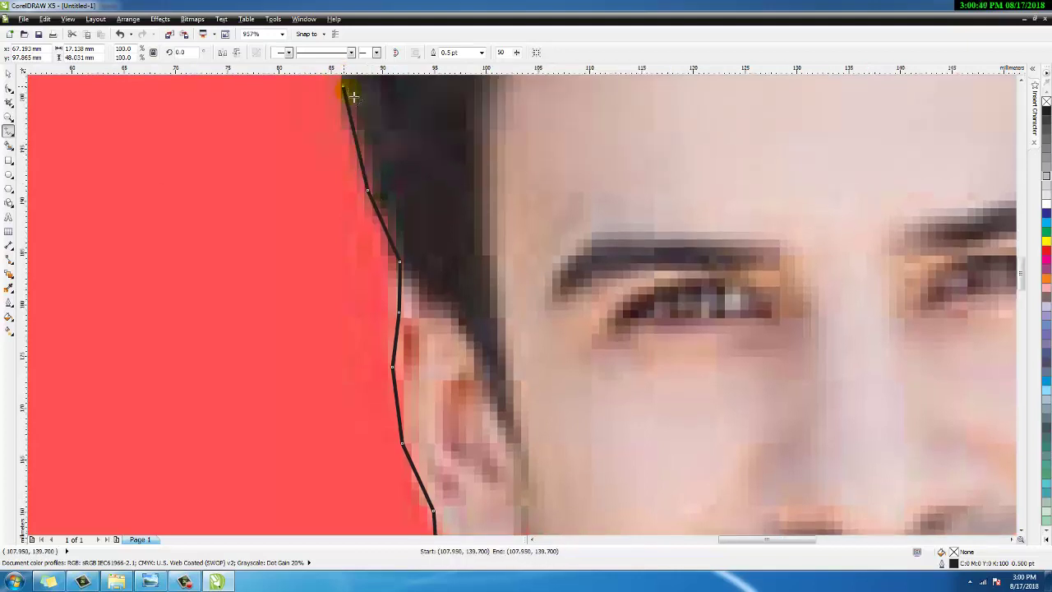
scroll(382, 84, "up", 2)
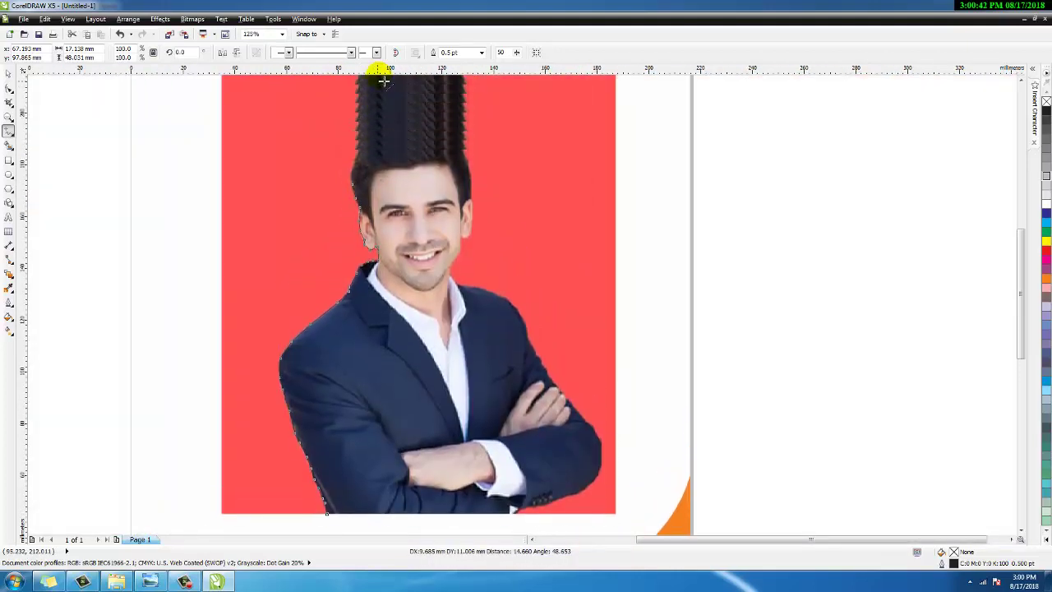
key("F2")
left_click_drag(312, 120, 480, 224)
scroll(480, 224, "up", 3)
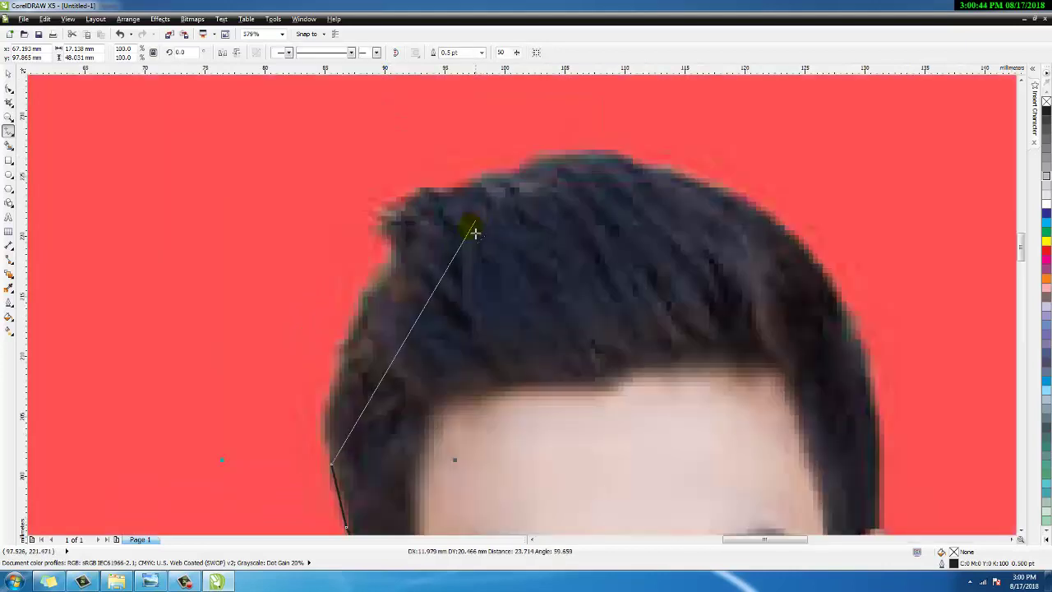
left_click(347, 324)
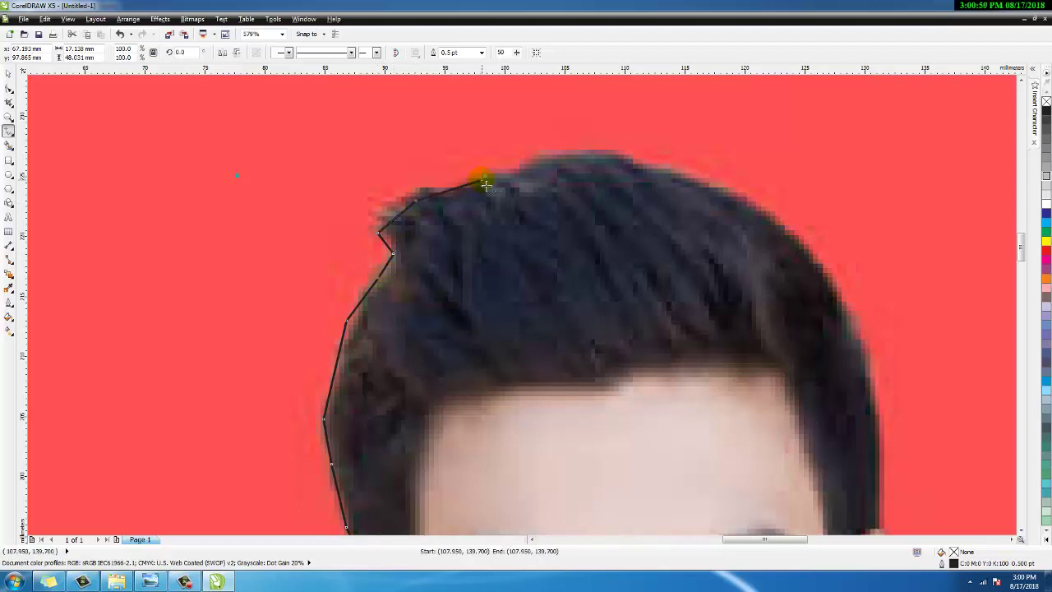
left_click(520, 170)
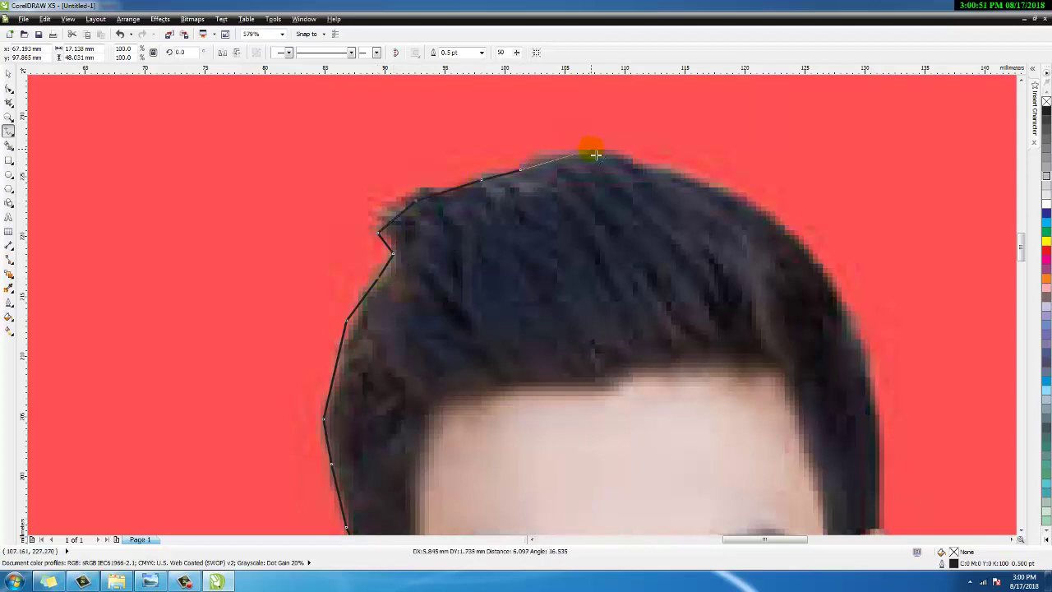
left_click(665, 170)
left_click(776, 217)
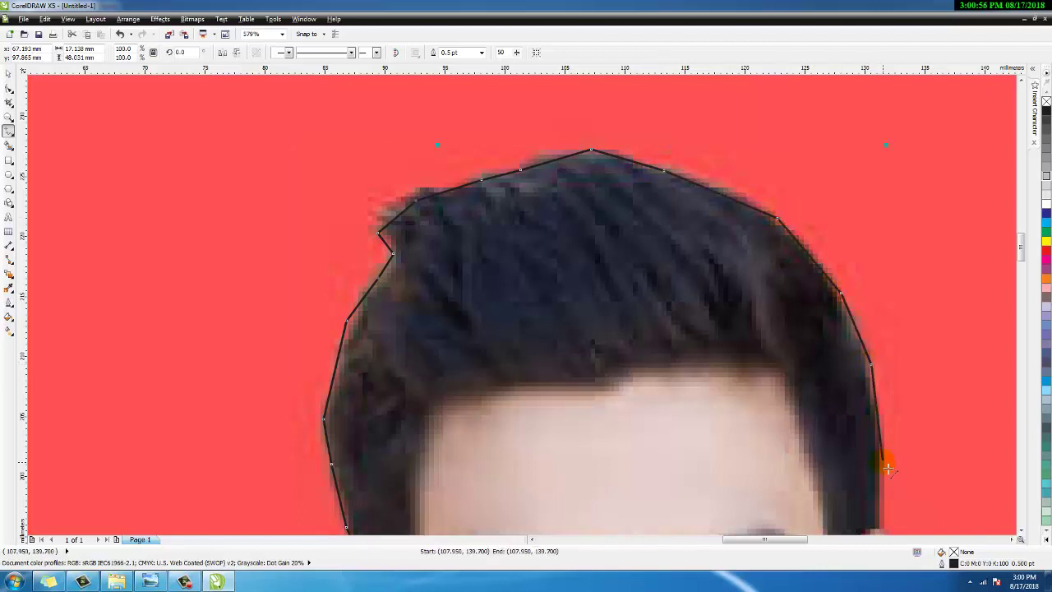
Continue the outline down the side of the hair and around the second ear to where the earlobe meets the jaw.
scroll(884, 456, "down", 6)
scroll(758, 321, "up", 3)
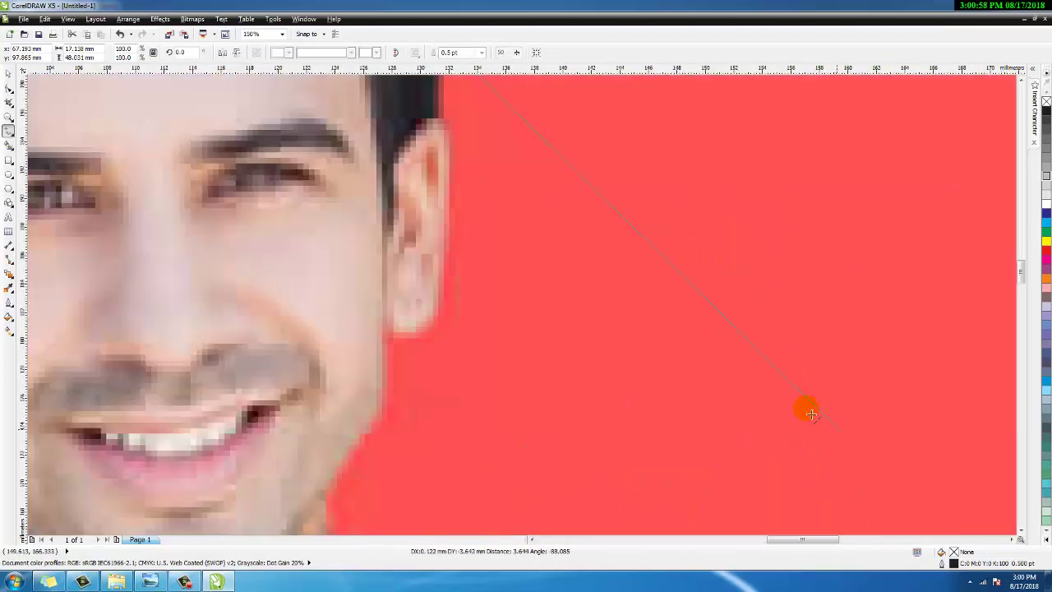
left_click(444, 148)
left_click(443, 120)
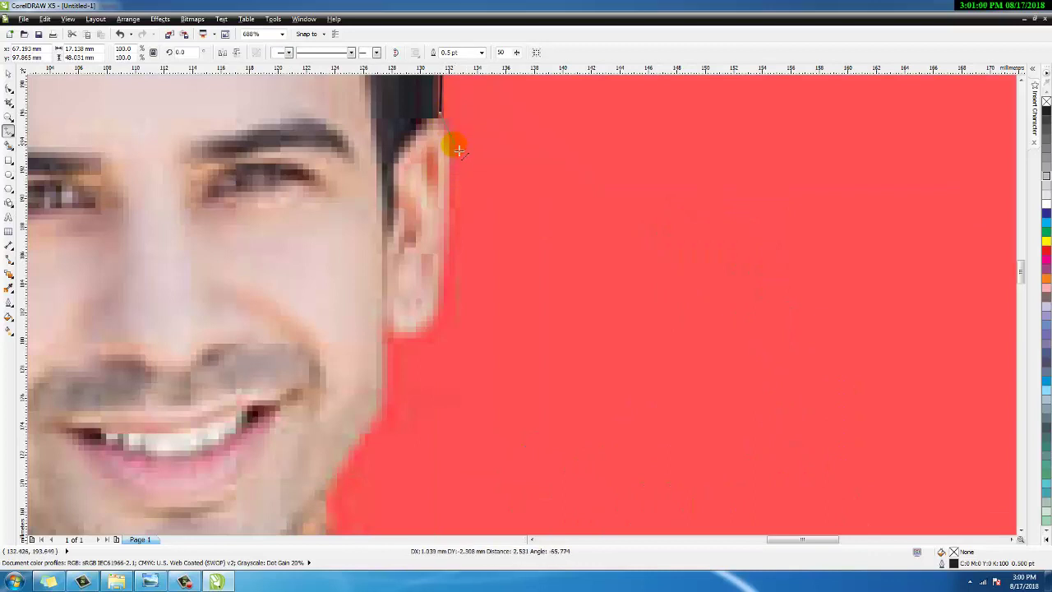
left_click(453, 143)
left_click(450, 200)
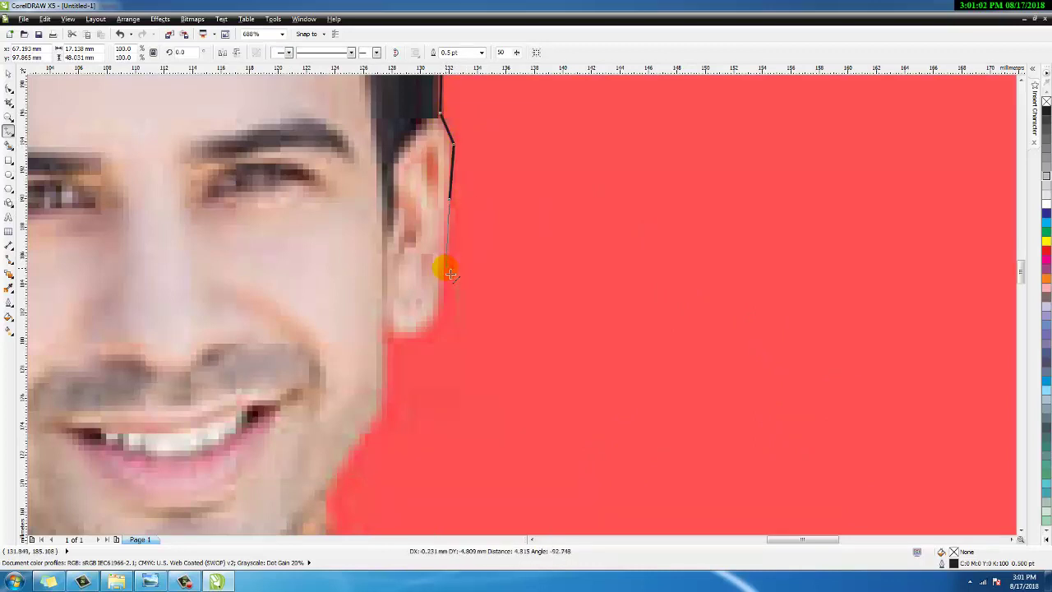
left_click(447, 272)
left_click(442, 314)
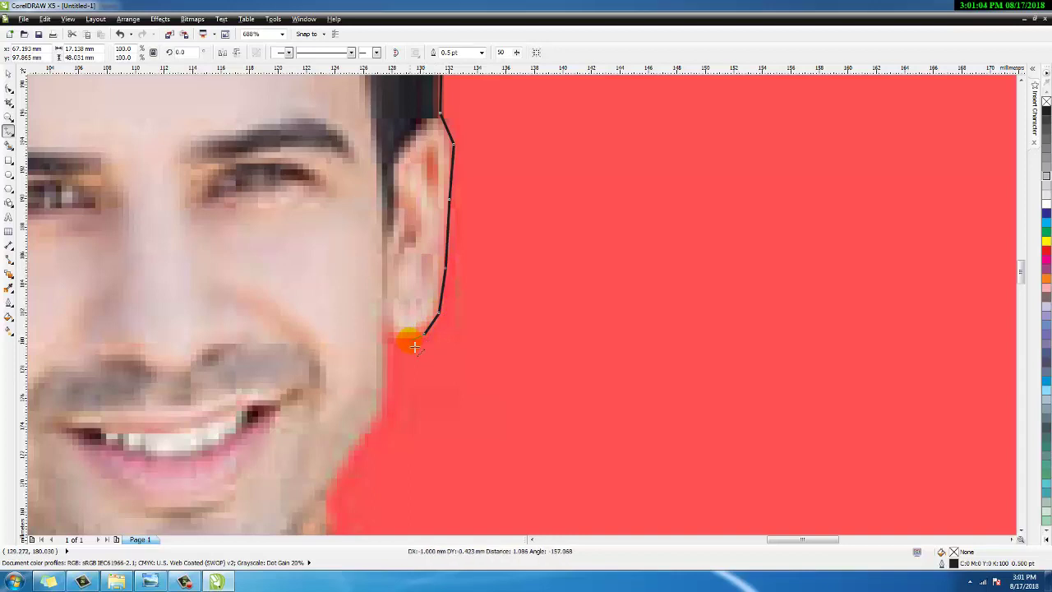
left_click(409, 339)
left_click(384, 340)
Trace the outline down the jaw and neck and along the shirt collar to the start of the jacket shoulder.
left_click(380, 400)
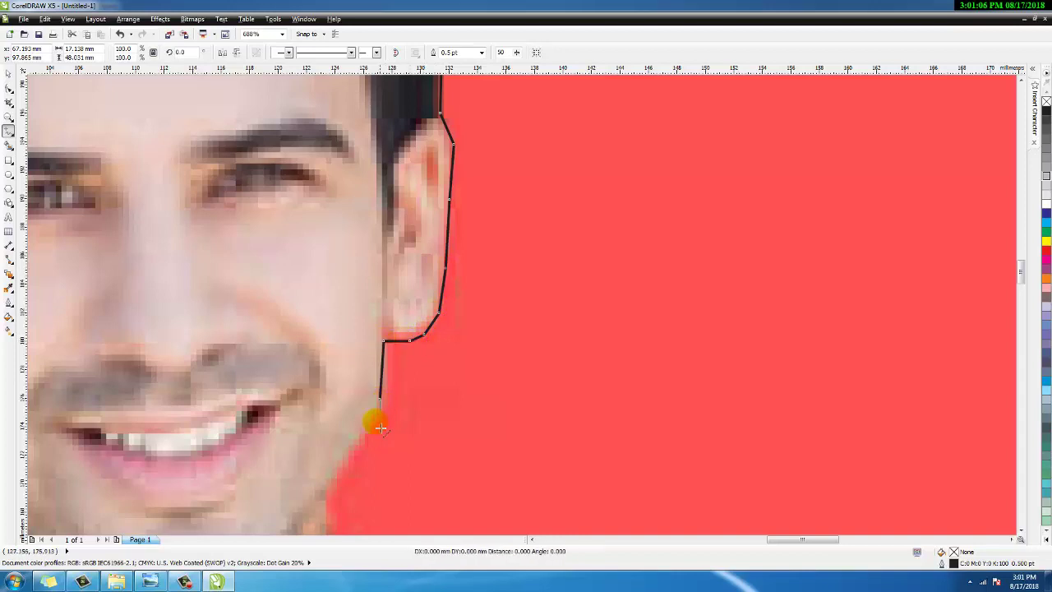
left_click(362, 440)
left_click(352, 455)
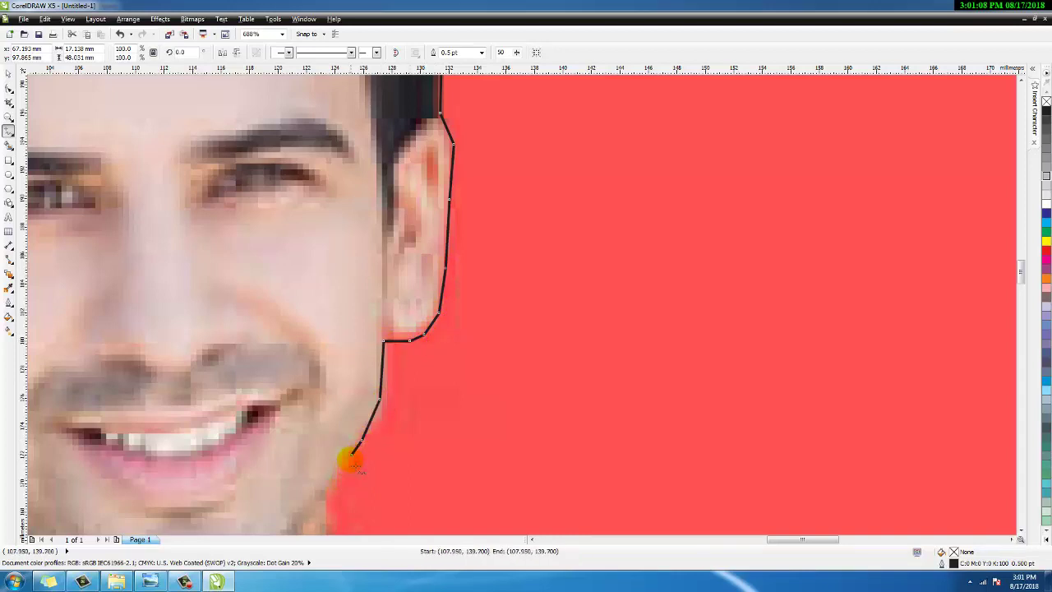
scroll(327, 497, "down", 5)
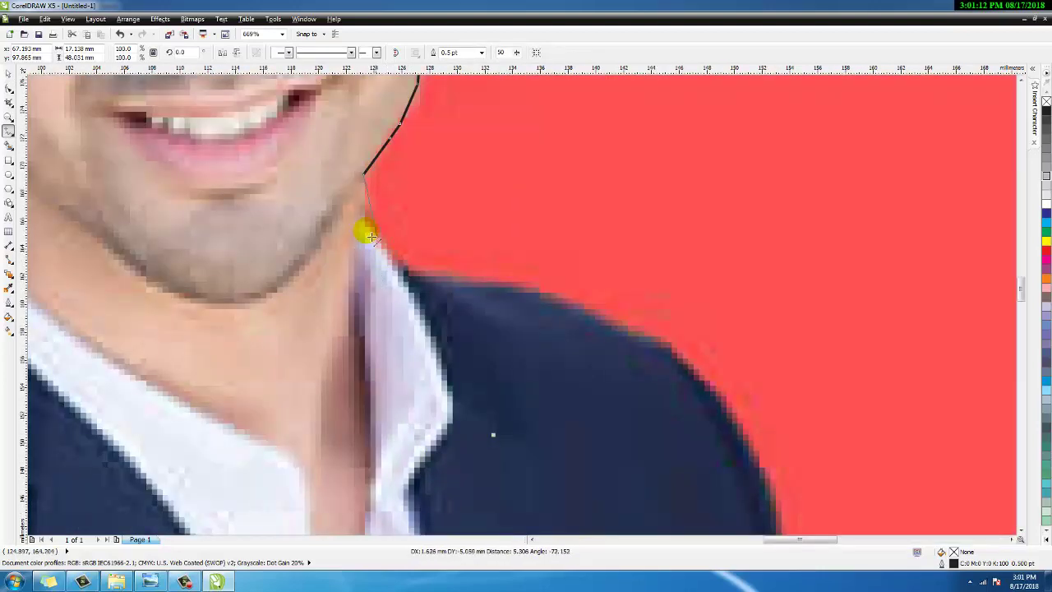
left_click(365, 212)
left_click(405, 270)
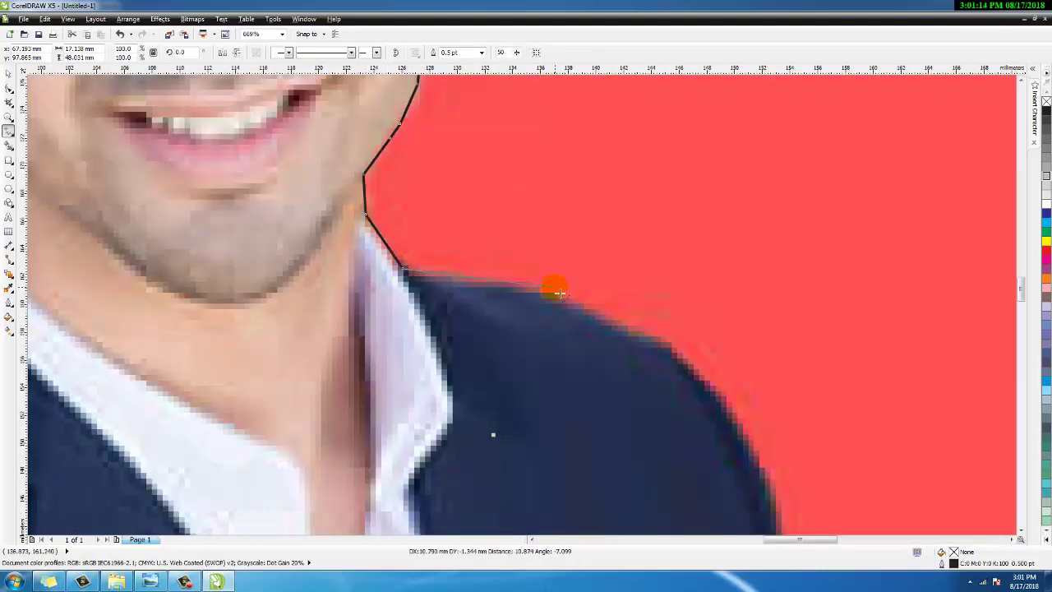
Trace the outline over the second shoulder and down the upper sleeve, past the fingers, to just above the elbow.
left_click(556, 299)
scroll(740, 427, "down", 4)
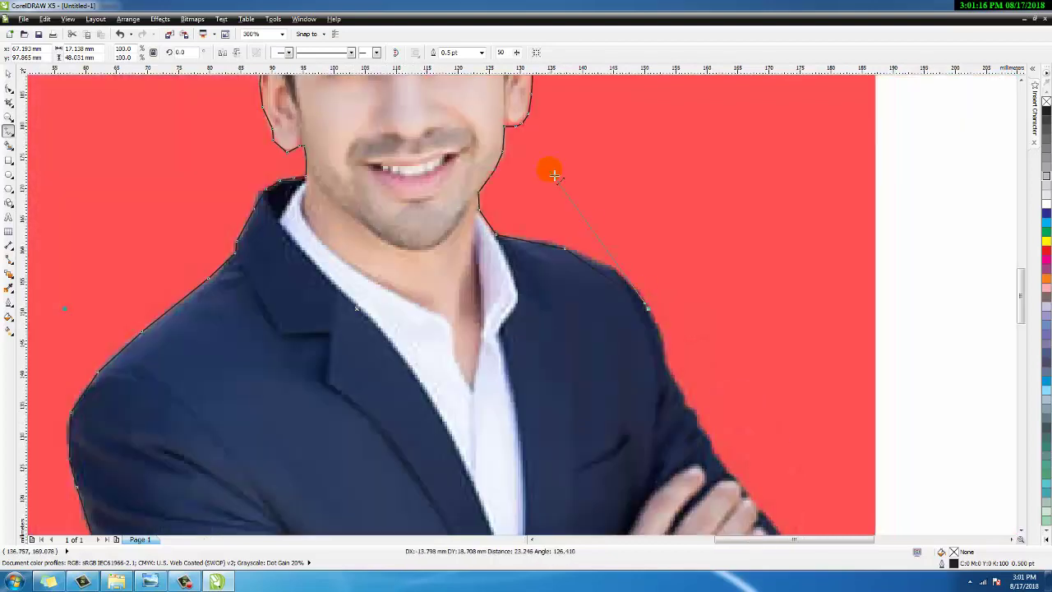
scroll(712, 376, "up", 3)
left_click(353, 134)
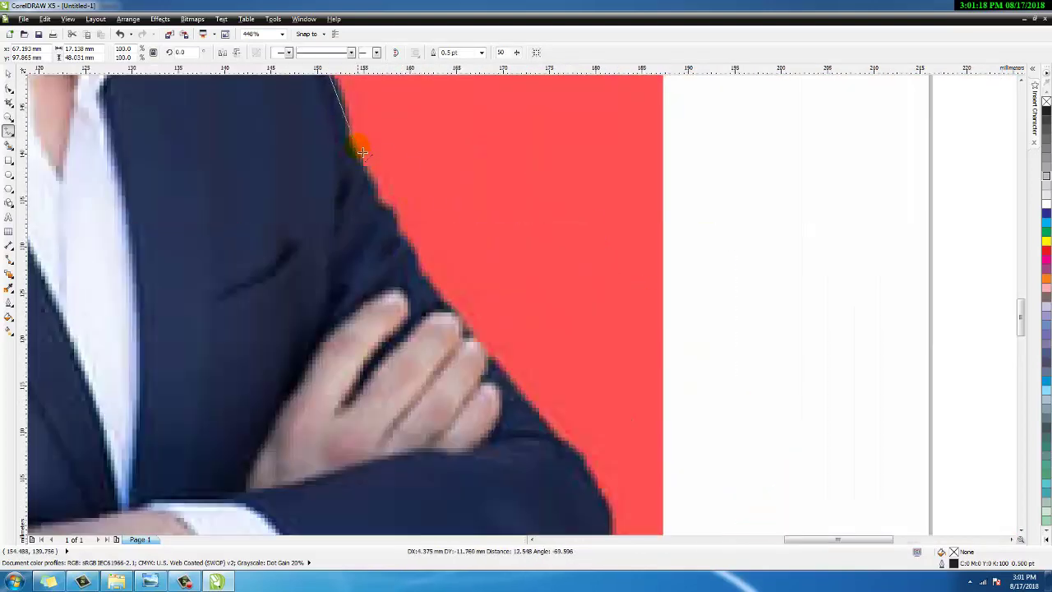
left_click(374, 163)
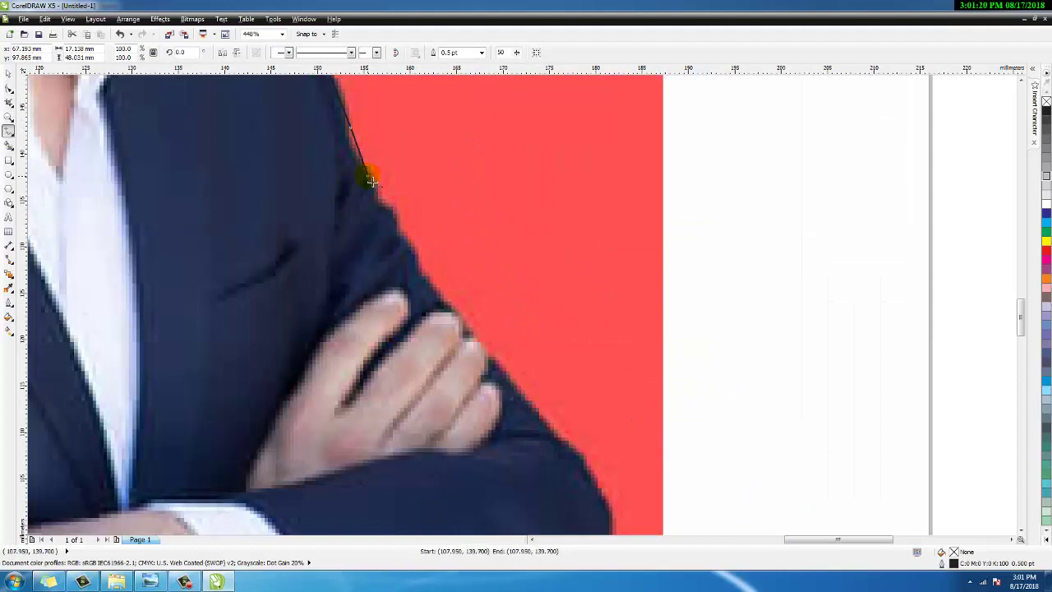
left_click(388, 204)
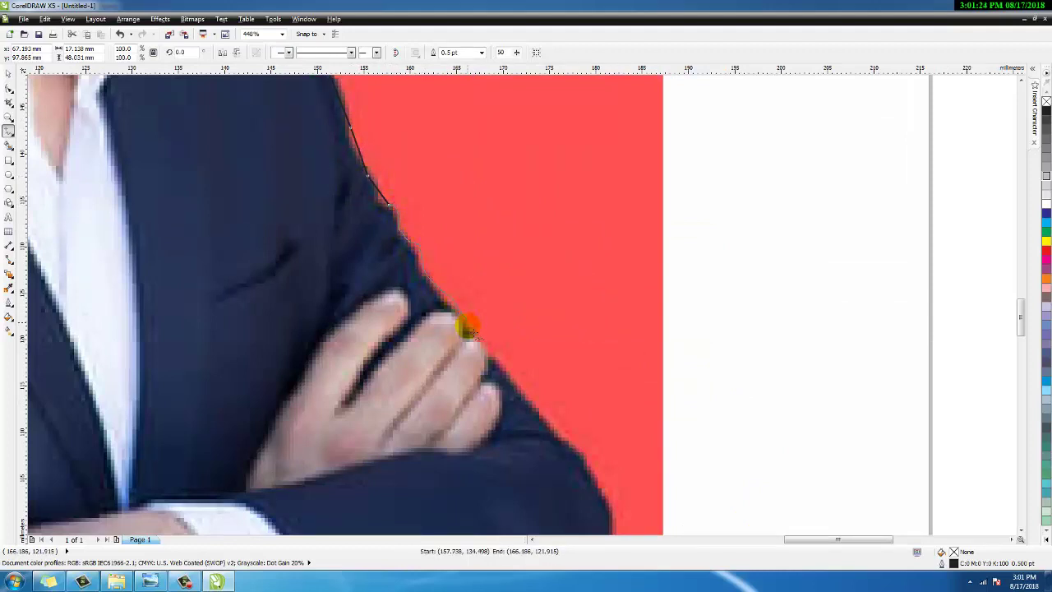
left_click_drag(584, 468, 581, 465)
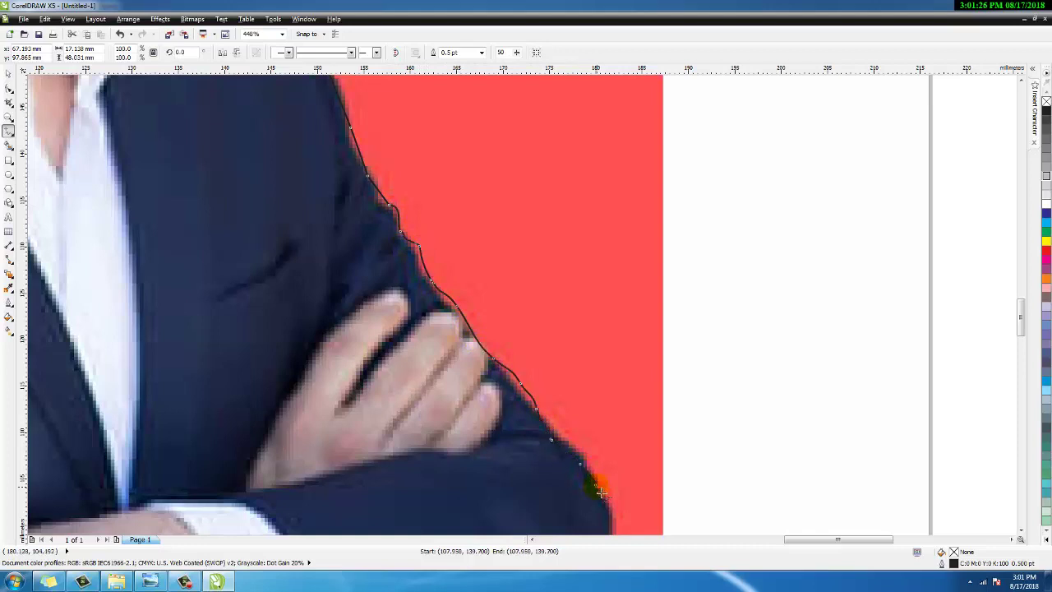
Continue the outline around the elbow and along the underside of the forearm to the photo's lower edge at the cuff.
key("F3")
key("F2")
left_click_drag(421, 313, 577, 456)
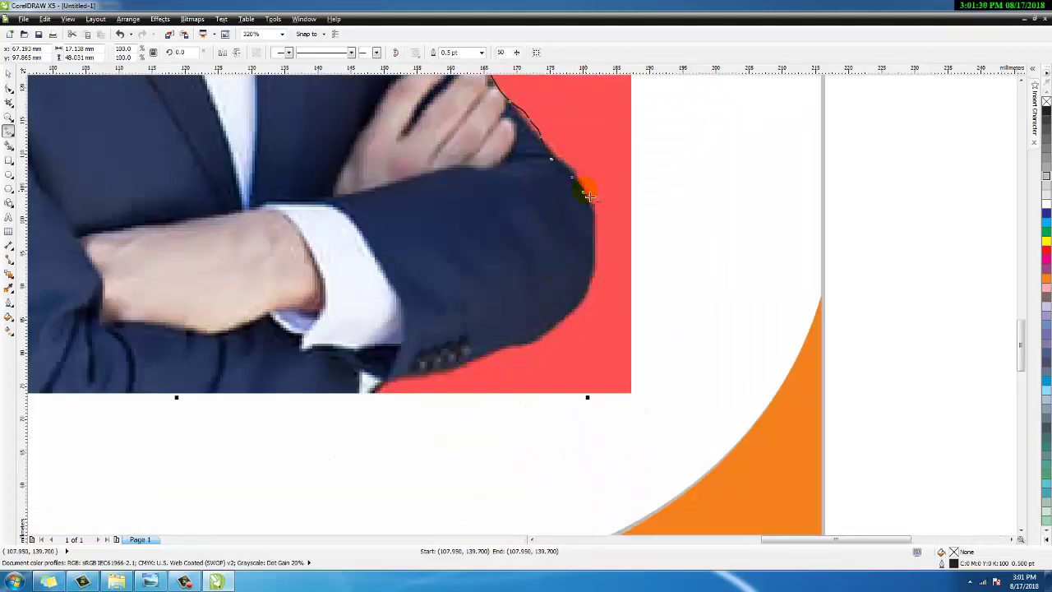
left_click(593, 290)
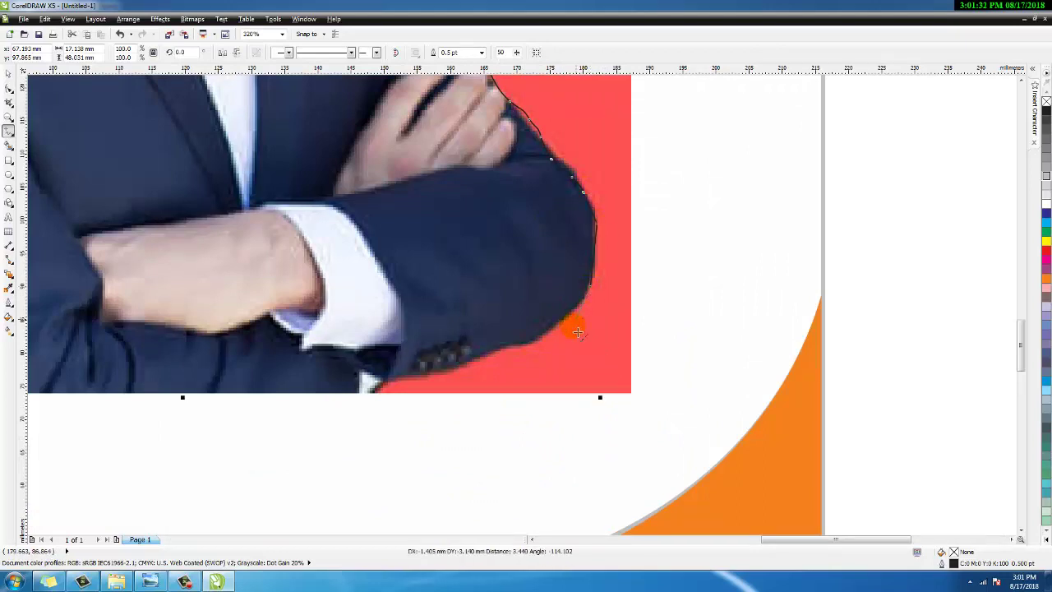
left_click(555, 326)
left_click(531, 345)
left_click(498, 349)
left_click(463, 367)
left_click(427, 370)
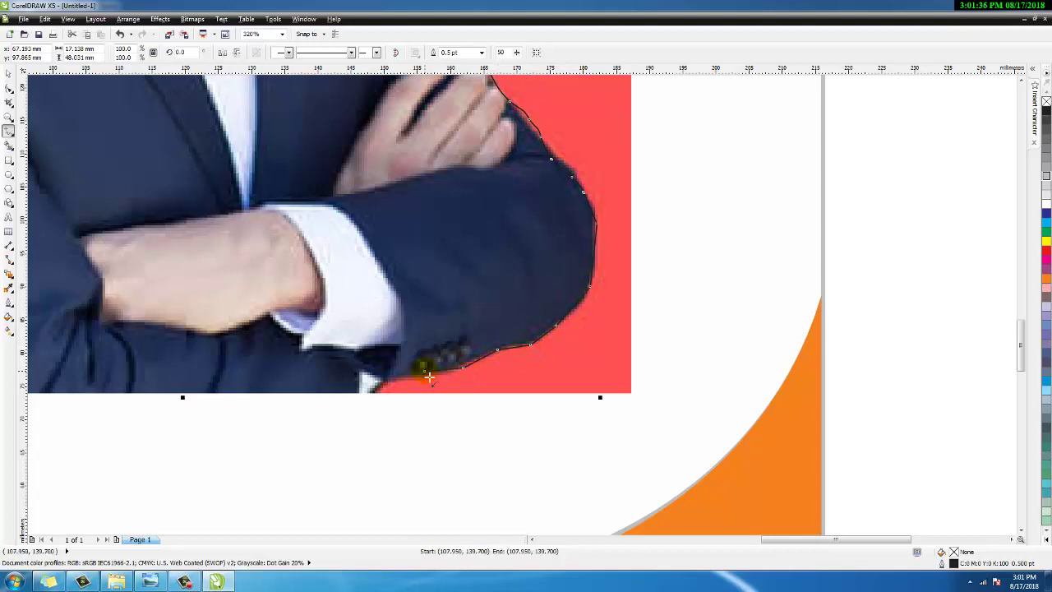
left_click(363, 401)
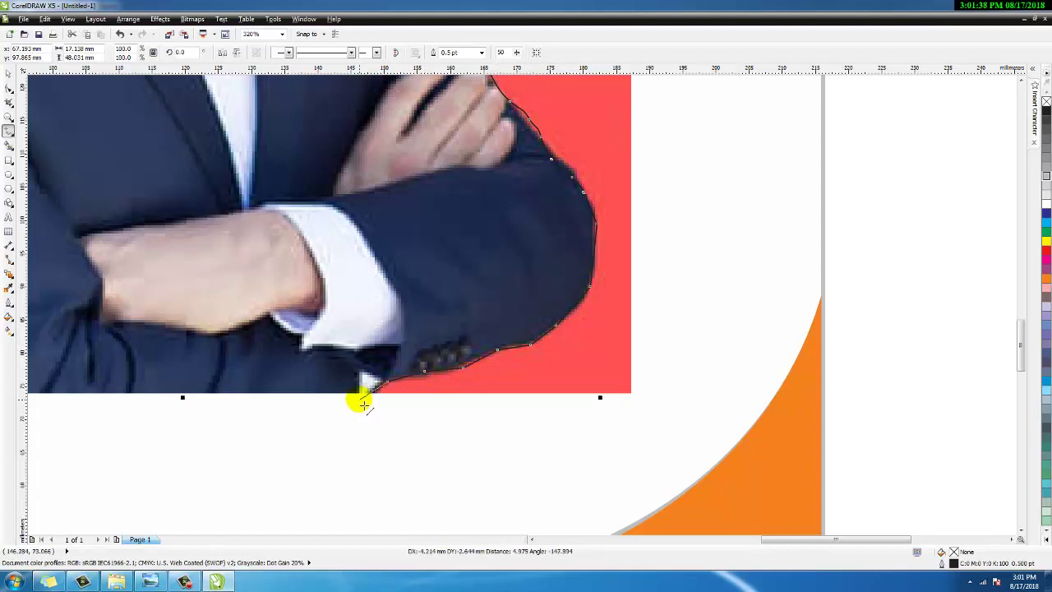
Close the outline at its starting node by way of a point below the photo, and leave the drawing tool.
left_click(153, 475)
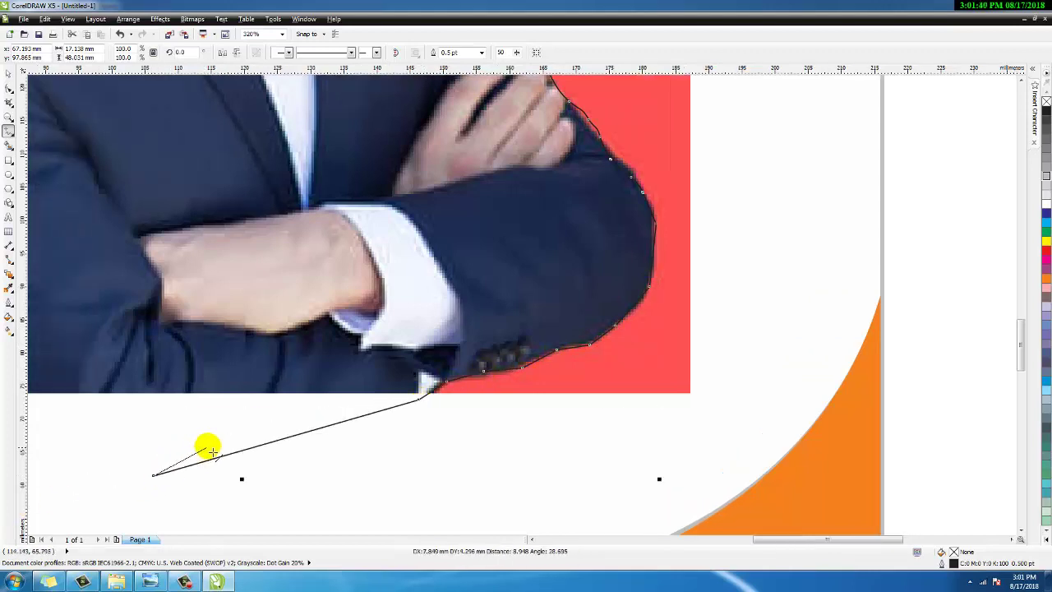
scroll(212, 451, "down", 5)
scroll(277, 485, "up", 5)
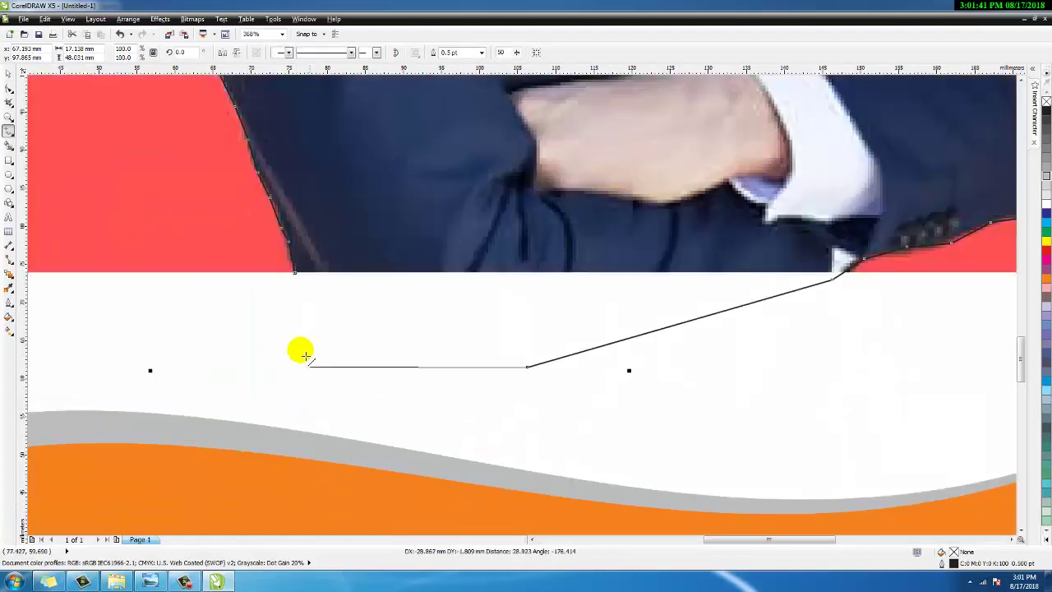
left_click(295, 273)
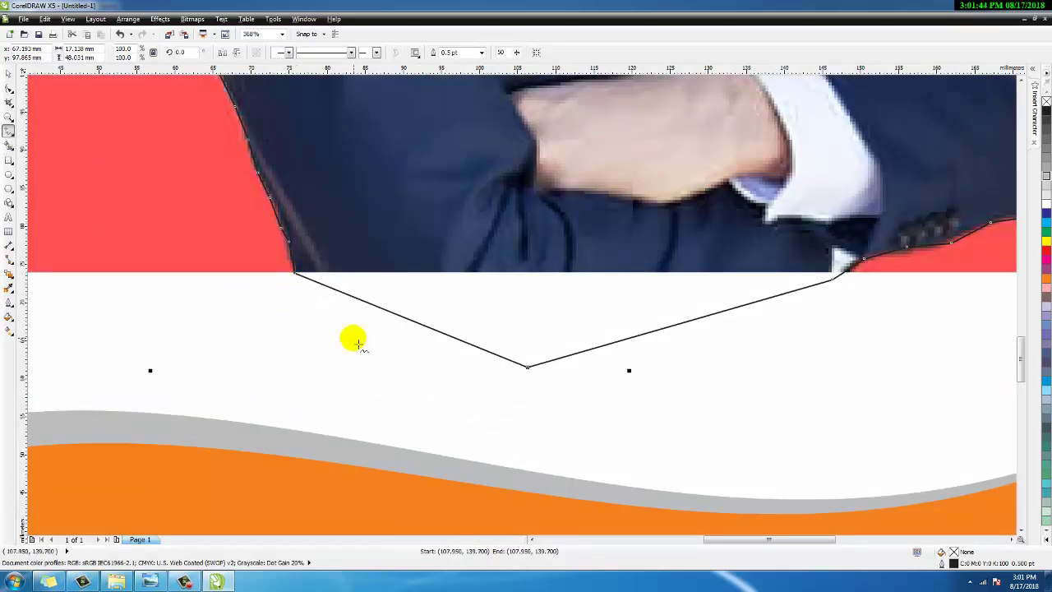
key("space")
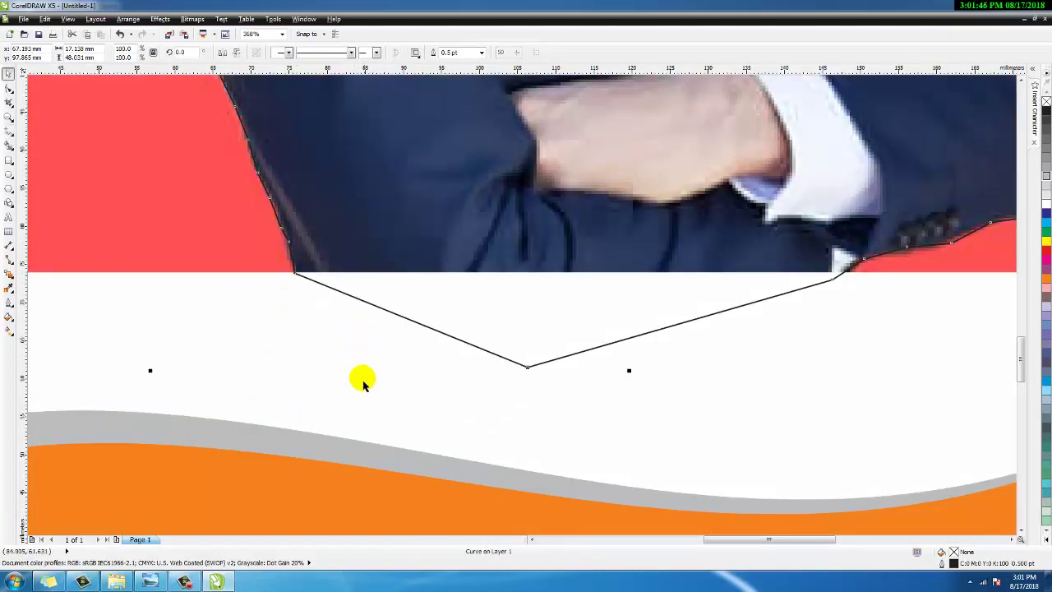
Set the outline colour of the traced curve to yellow.
scroll(364, 387, "down", 2)
scroll(434, 398, "down", 1)
scroll(439, 291, "down", 1)
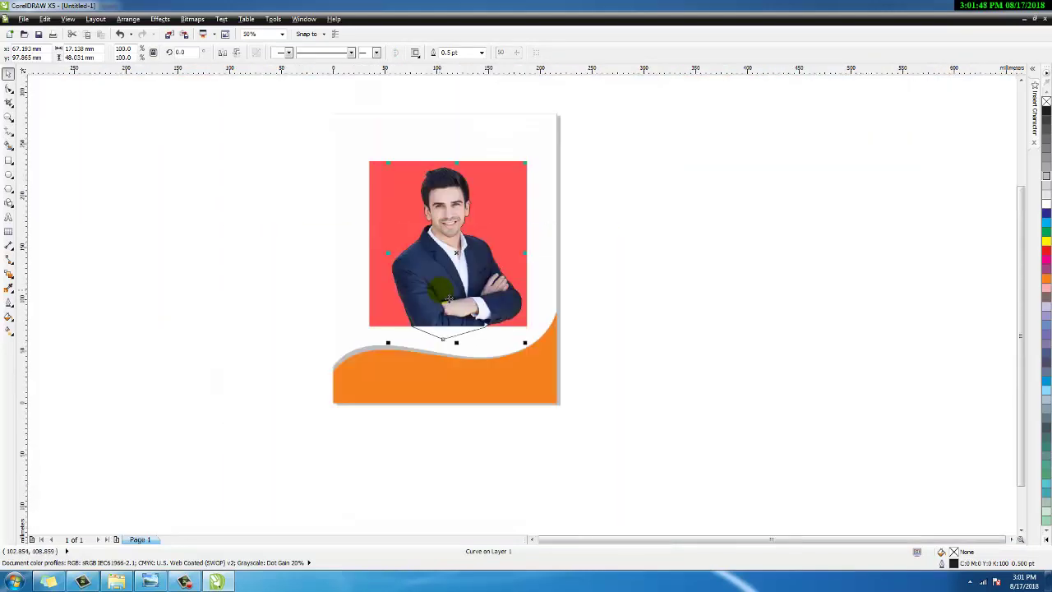
key("F2")
left_click_drag(345, 198, 566, 364)
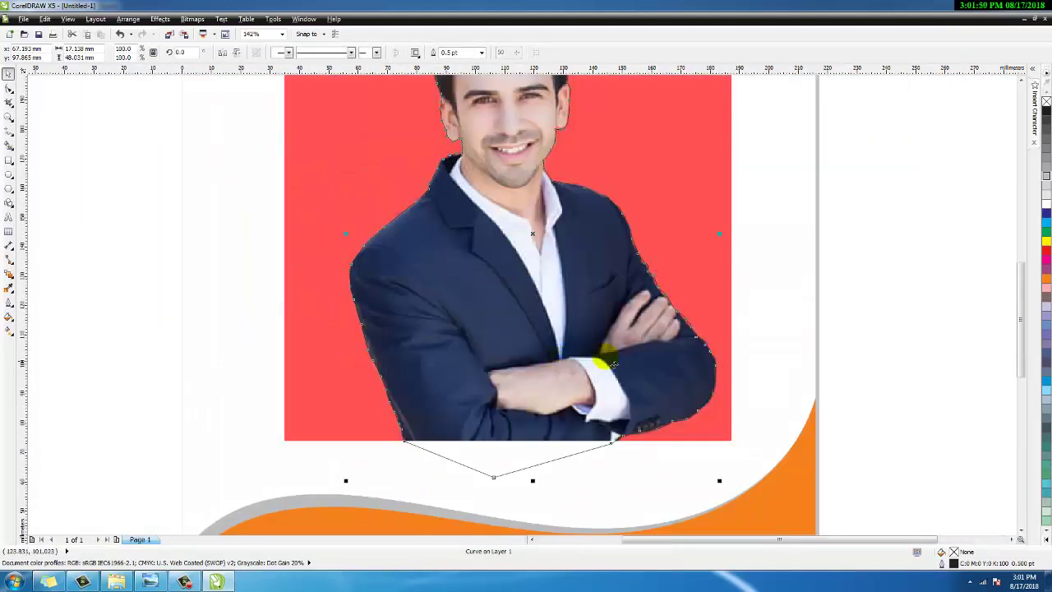
right_click(1047, 240)
Delete the surplus nodes along the lower sleeve at the trace's starting point and bend the curve to follow the sleeve edge.
key("z")
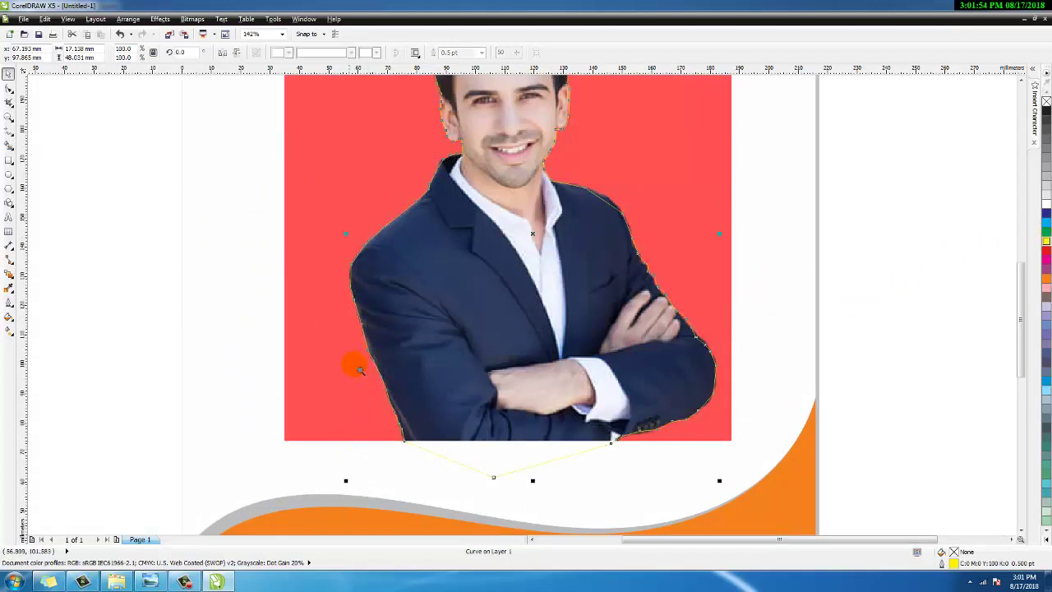
left_click_drag(359, 370, 469, 462)
left_click(461, 323)
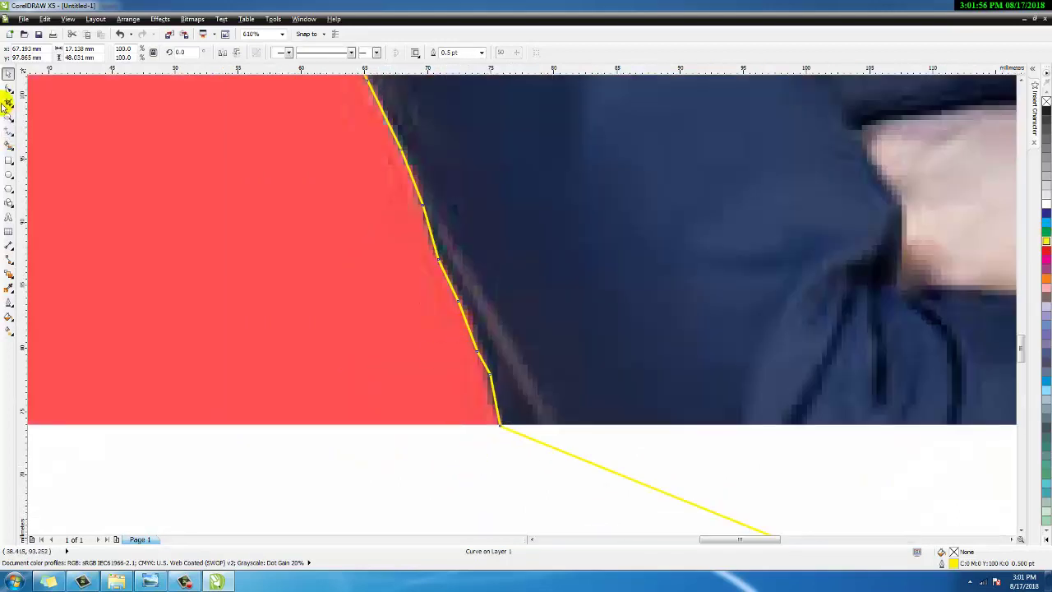
left_click(8, 97)
left_click_drag(435, 242, 546, 390)
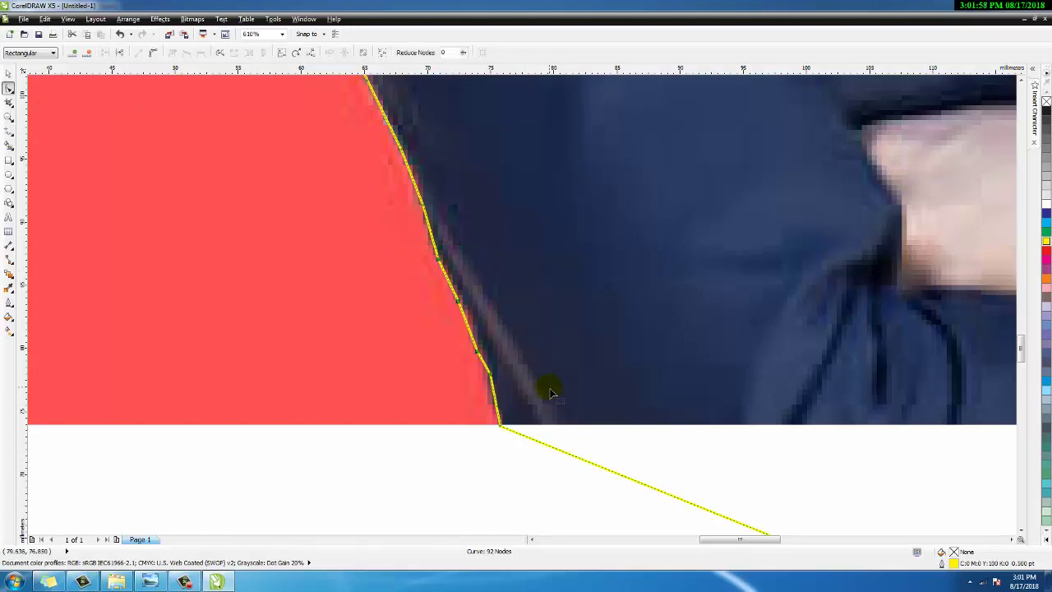
key("Delete")
left_click_drag(499, 426, 503, 425)
left_click_drag(486, 348, 483, 312)
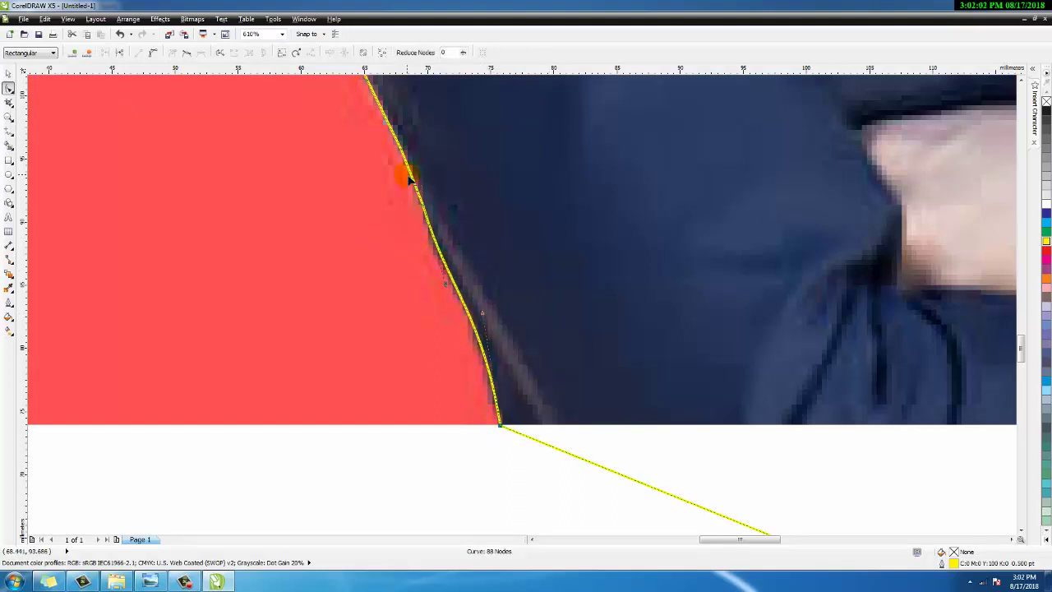
Smooth the yellow outline halfway up the same sleeve by deleting its angular nodes.
scroll(486, 303, "down", 5)
scroll(394, 314, "up", 5)
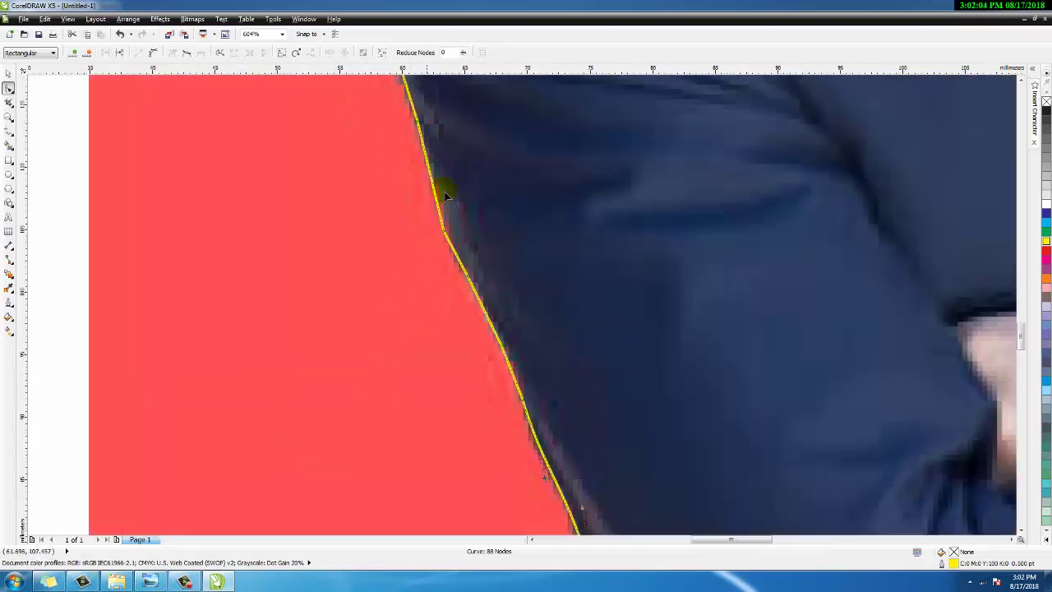
key("Delete")
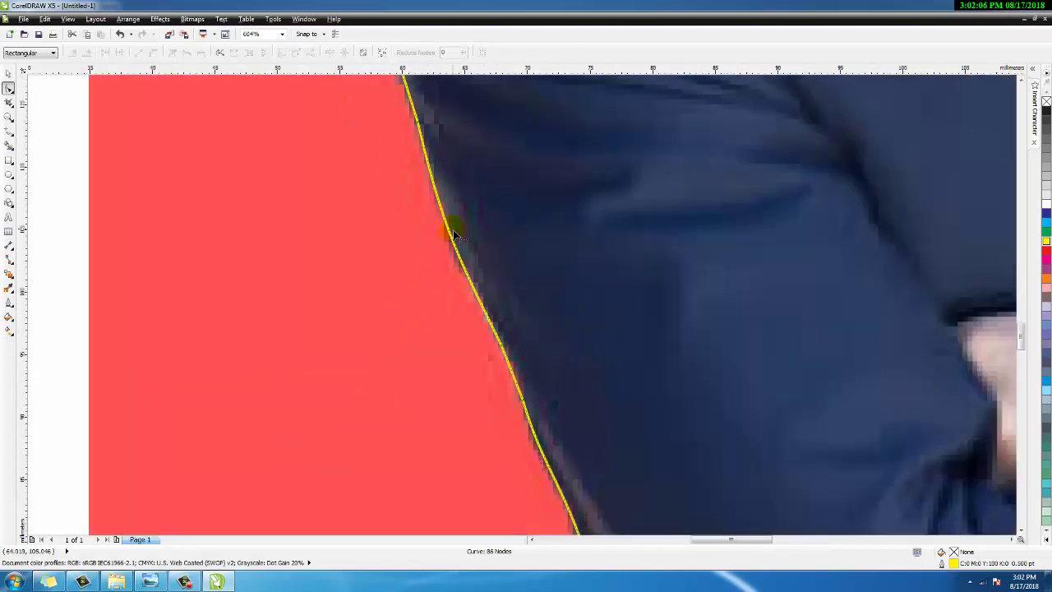
Round the outline at the upper arm bulge by adding a curve node, moving it to the sleeve edge and deleting the neighbouring corner nodes.
scroll(493, 369, "down", 2)
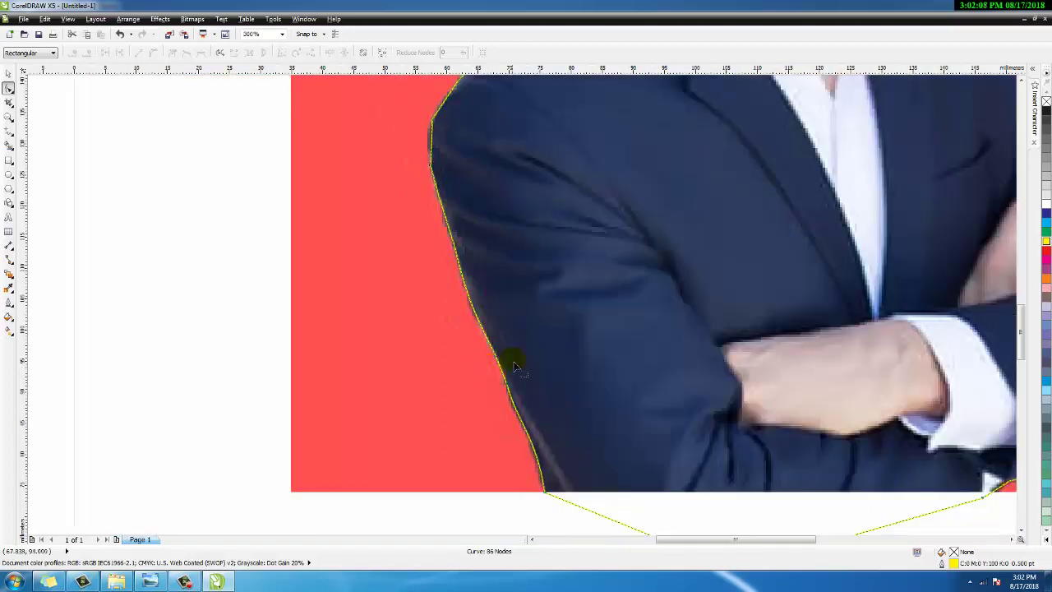
left_click_drag(377, 116, 577, 250)
scroll(428, 235, "down", 1)
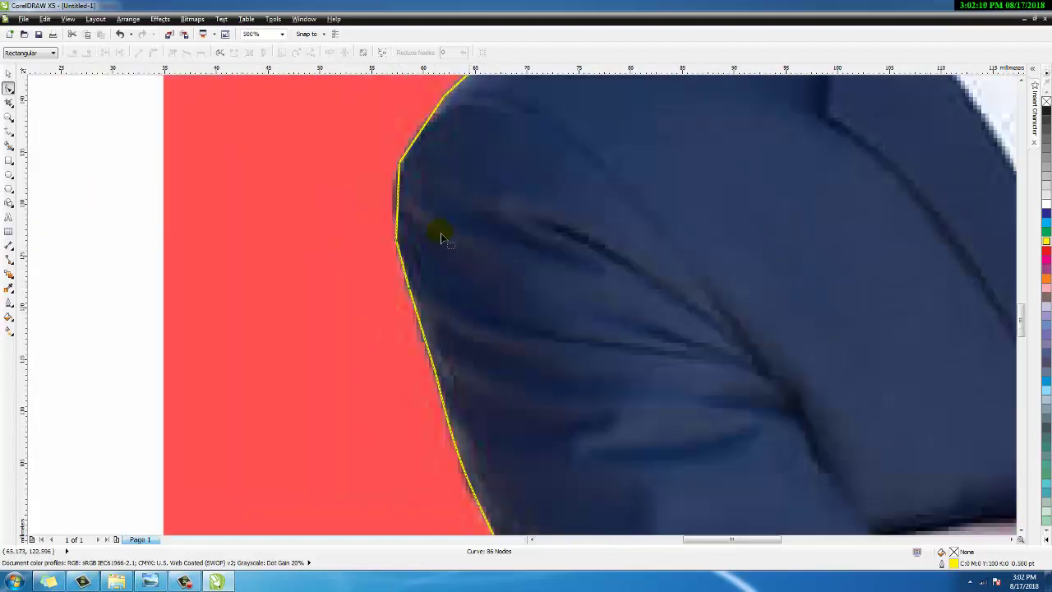
left_click_drag(325, 121, 521, 304)
scroll(444, 265, "up", 3)
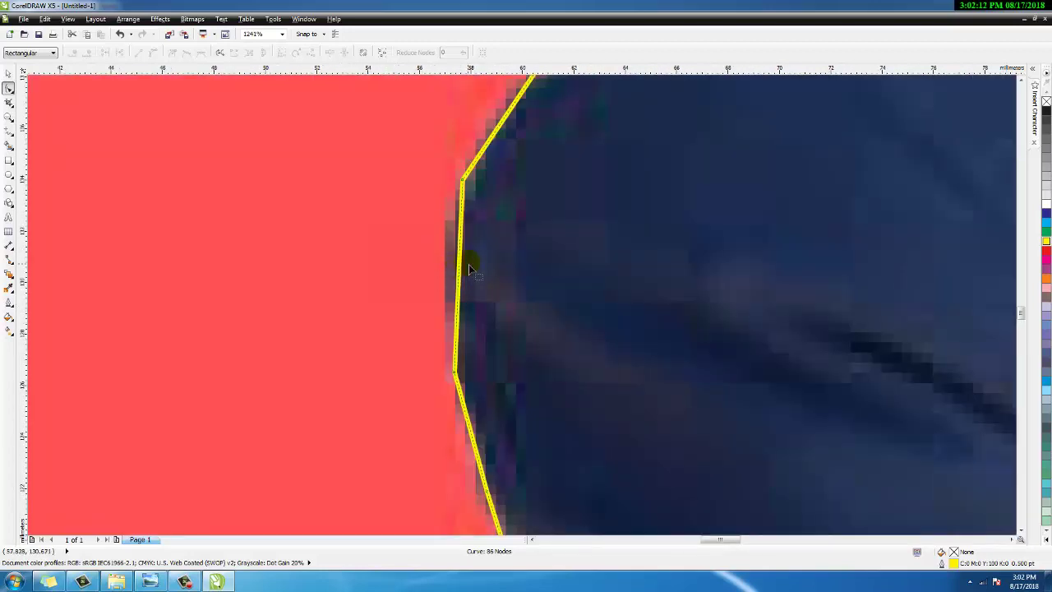
double_click(459, 274)
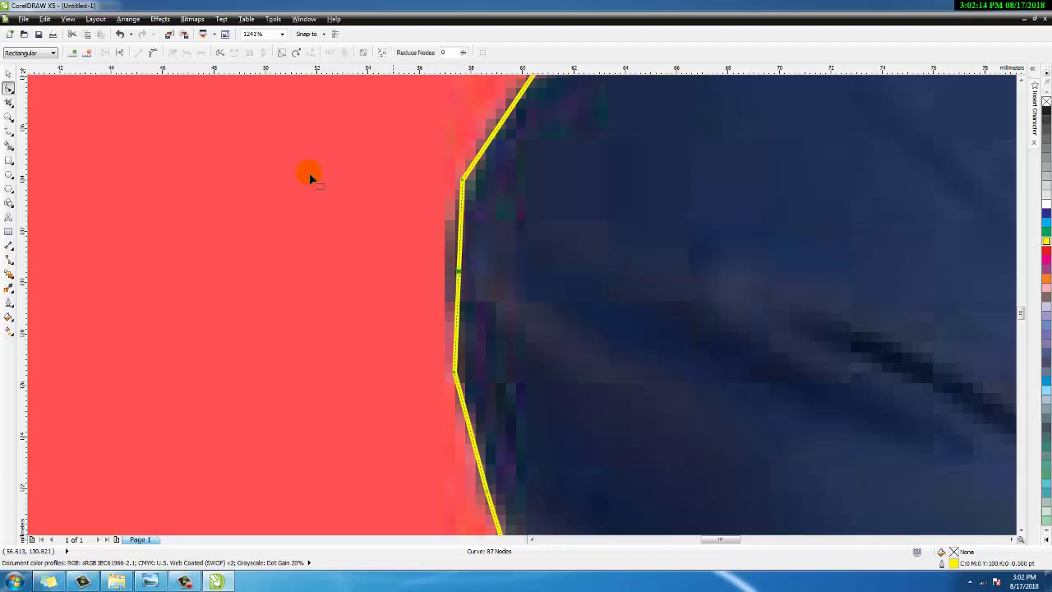
left_click(153, 52)
left_click_drag(458, 269, 450, 270)
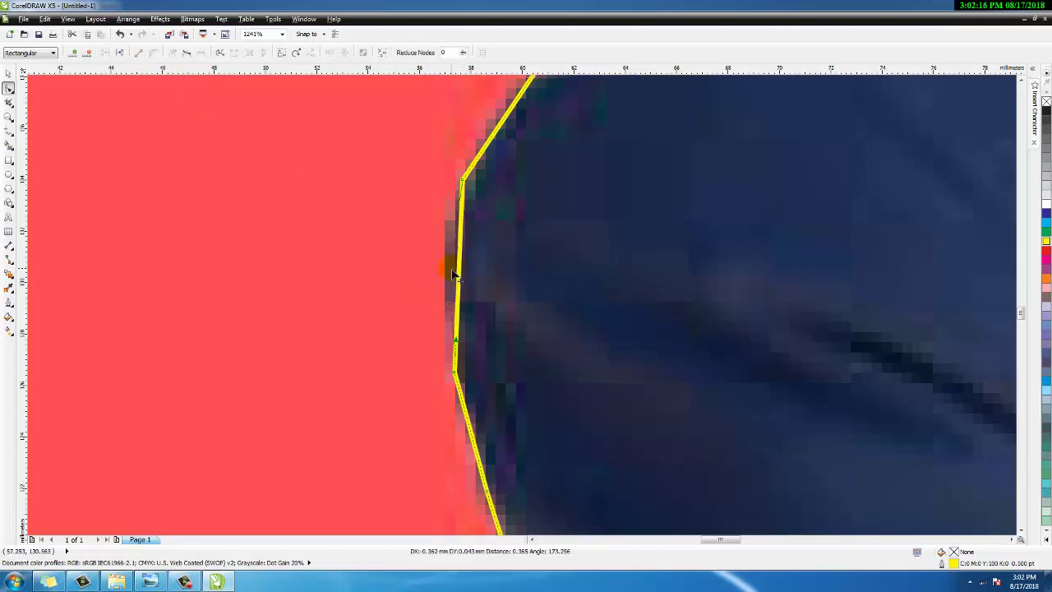
key("Delete")
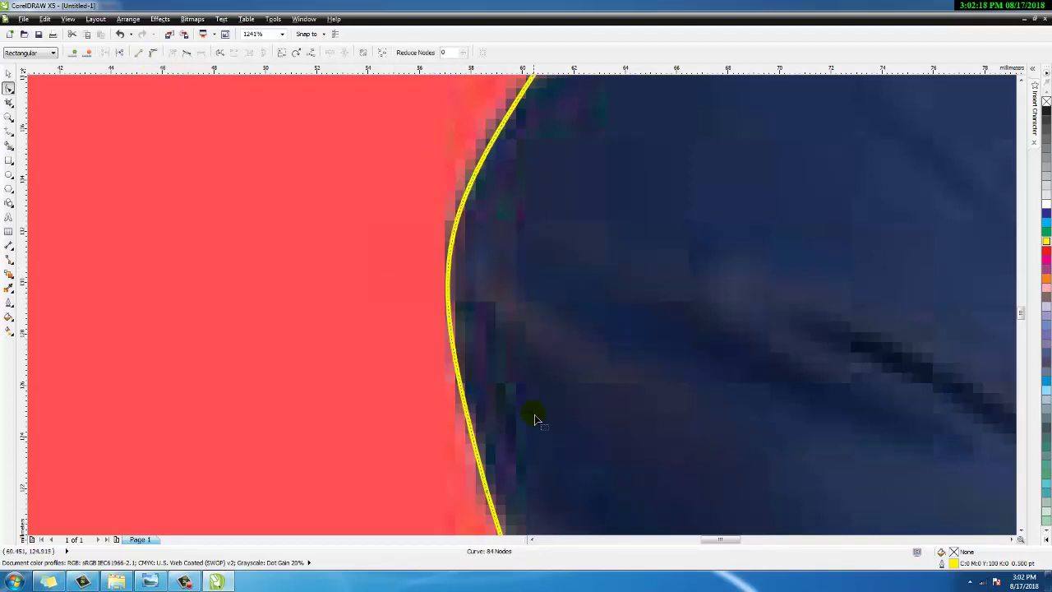
Round the outline at the top of the shoulder by adding a node, moving it to the jacket edge and deleting the angular nodes above it.
scroll(494, 480, "down", 2)
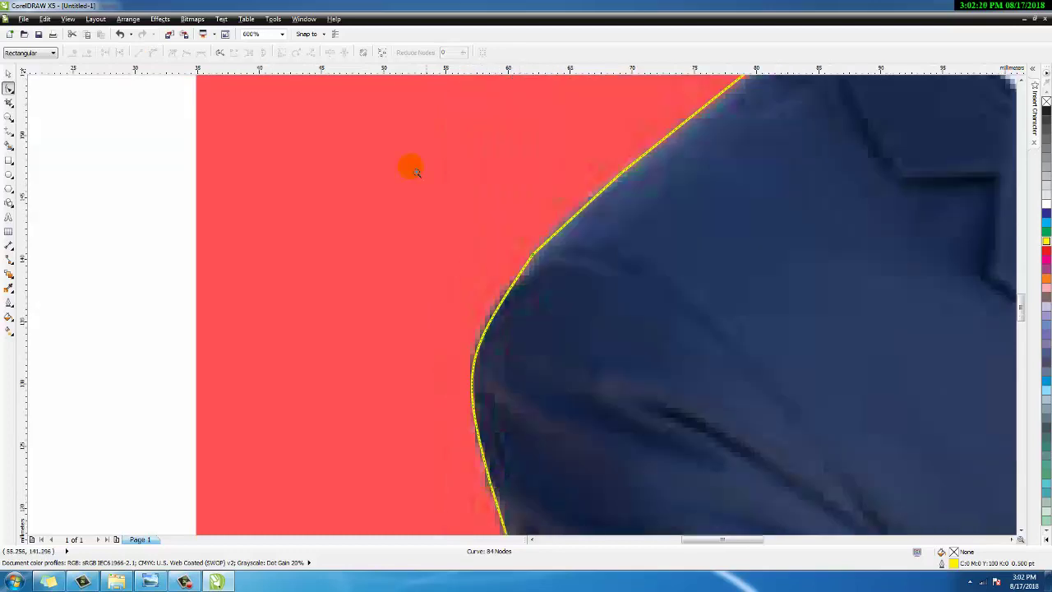
scroll(751, 404, "up", 2)
double_click(296, 370)
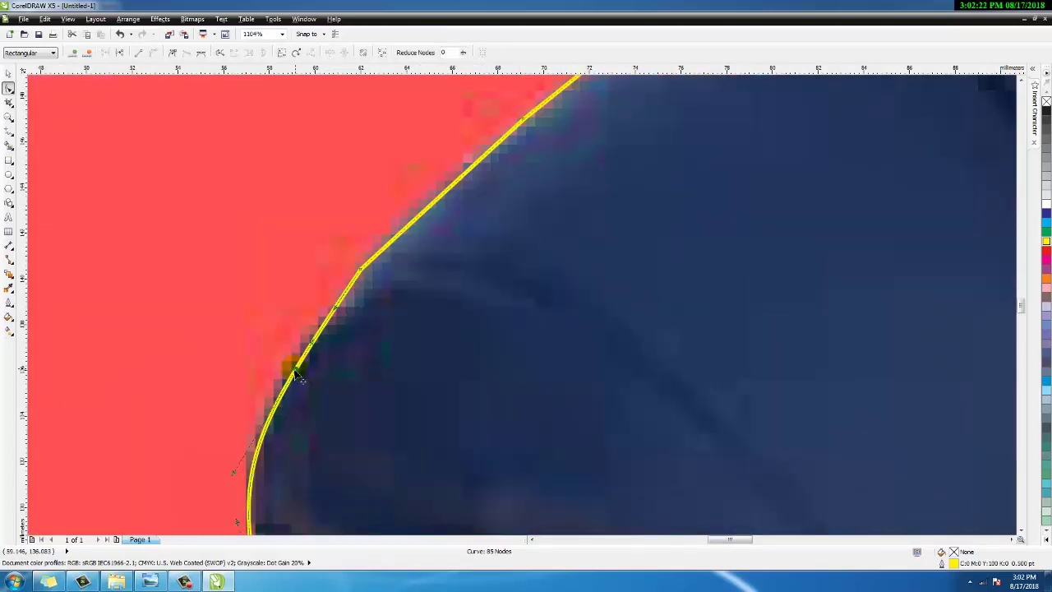
left_click_drag(296, 369, 286, 370)
left_click_drag(322, 223, 425, 311)
key("Delete")
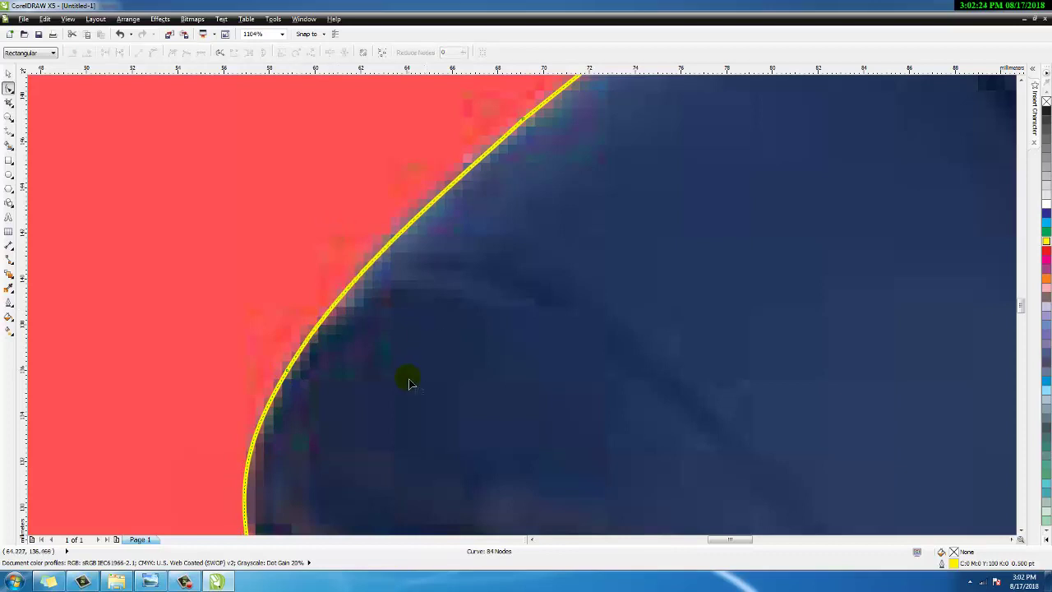
Smooth the outline around the jacket collar by deleting angular nodes, adding a node at the collar bend and moving it to the edge.
scroll(411, 383, "down", 4)
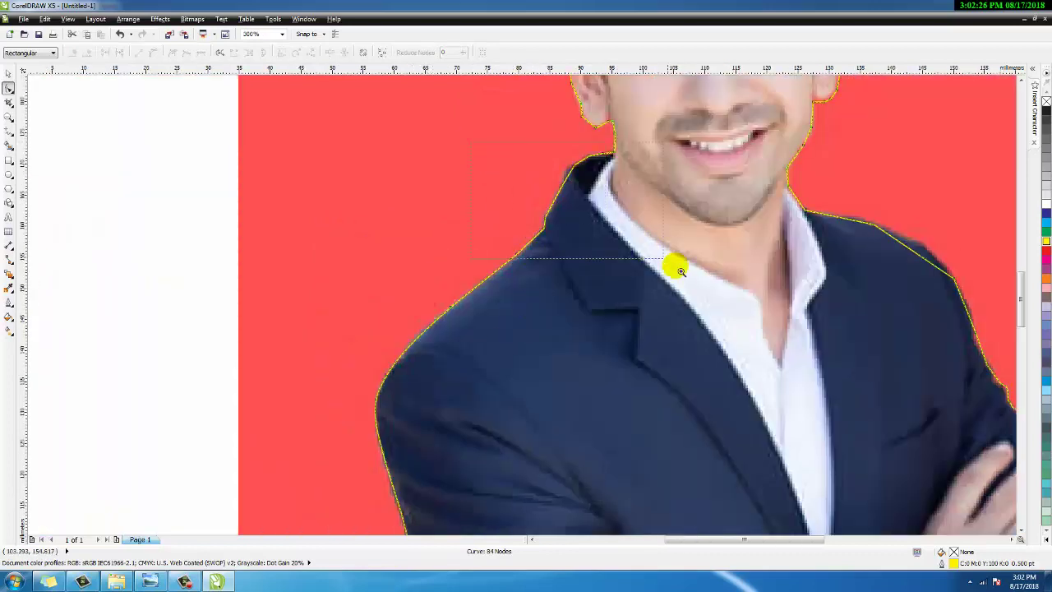
scroll(681, 266, "up", 4)
left_click_drag(469, 117, 602, 220)
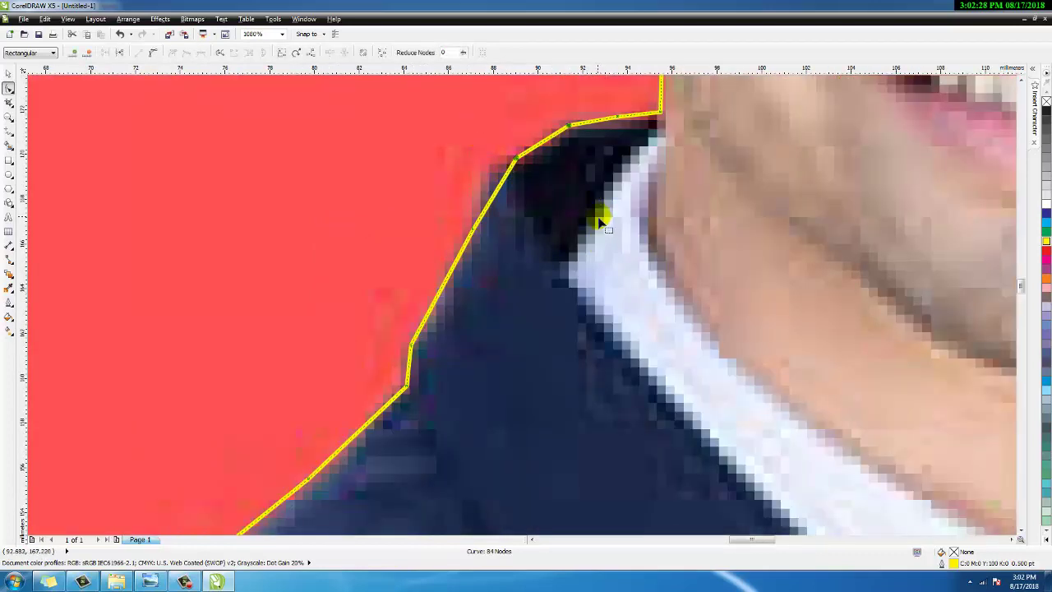
key("Delete")
left_click_drag(618, 121, 491, 205)
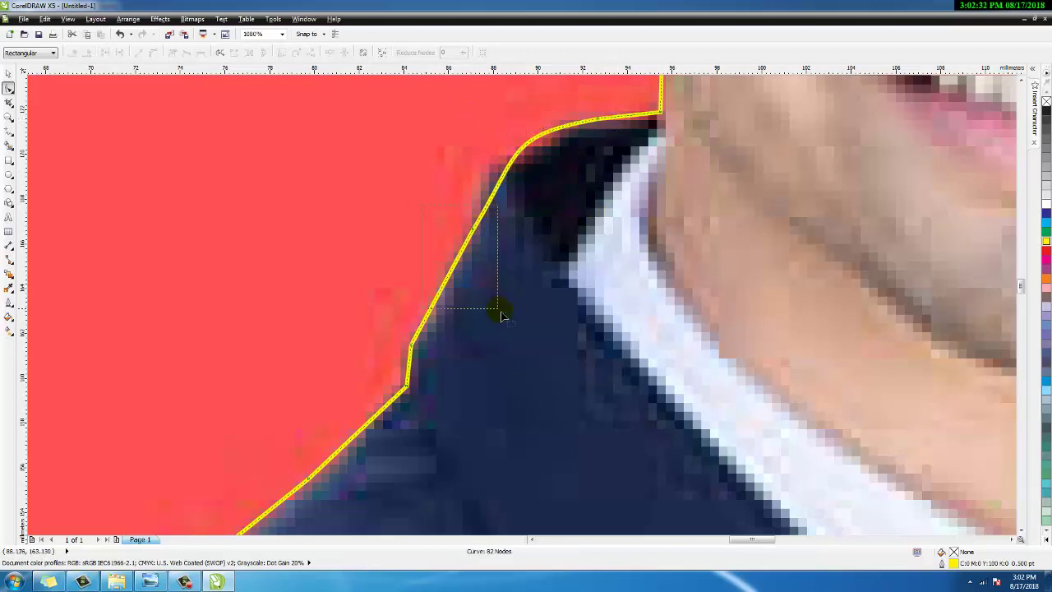
key("Delete")
double_click(503, 175)
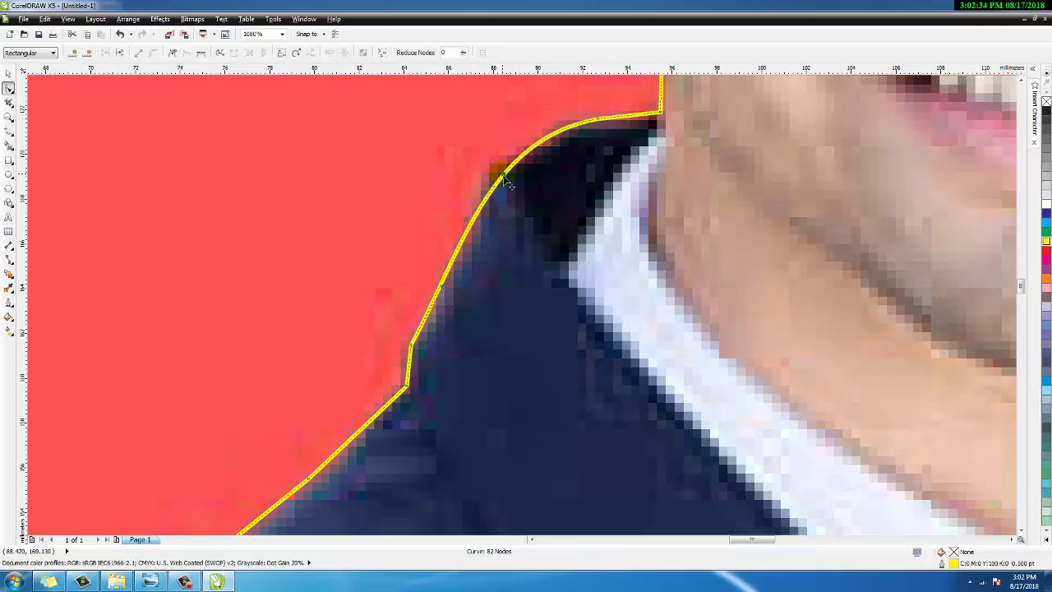
left_click_drag(503, 175, 491, 176)
left_click_drag(411, 345, 428, 345)
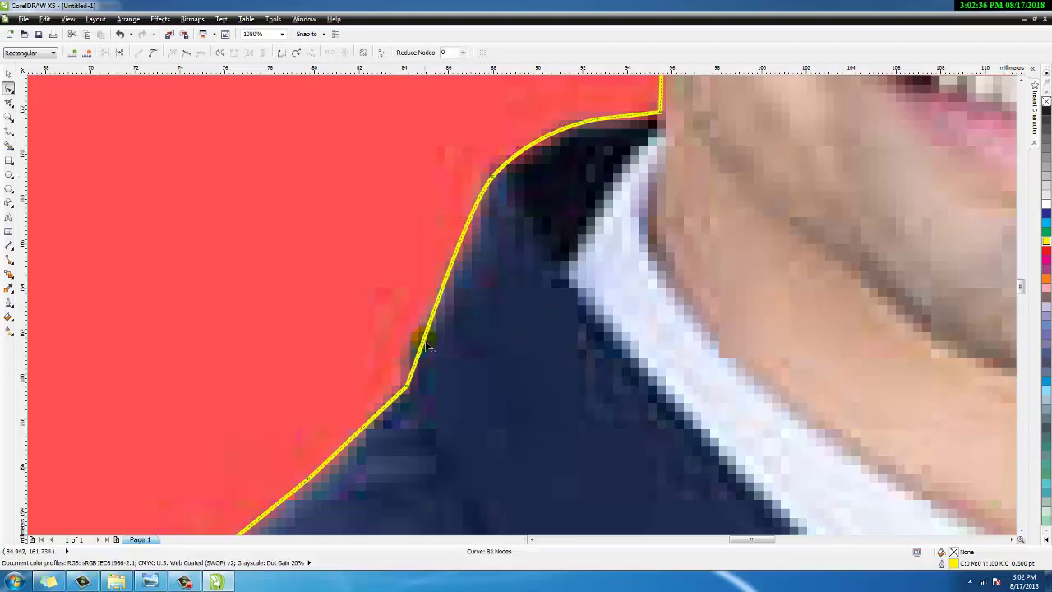
Delete the middle node on the neck between collar and earlobe and bend the segment to follow the neck edge.
scroll(475, 386, "down", 5)
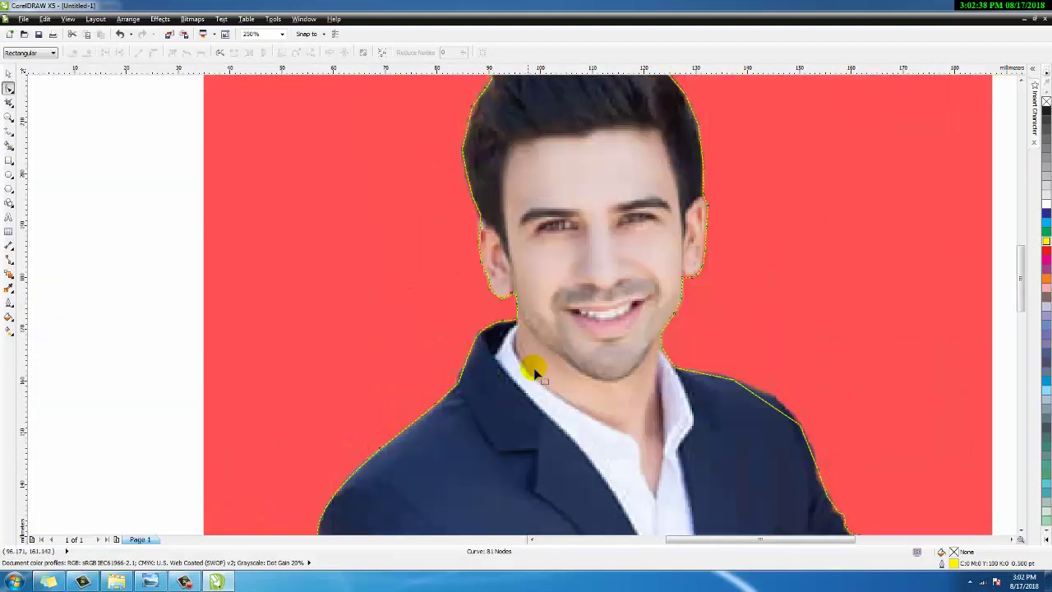
scroll(528, 303, "up", 4)
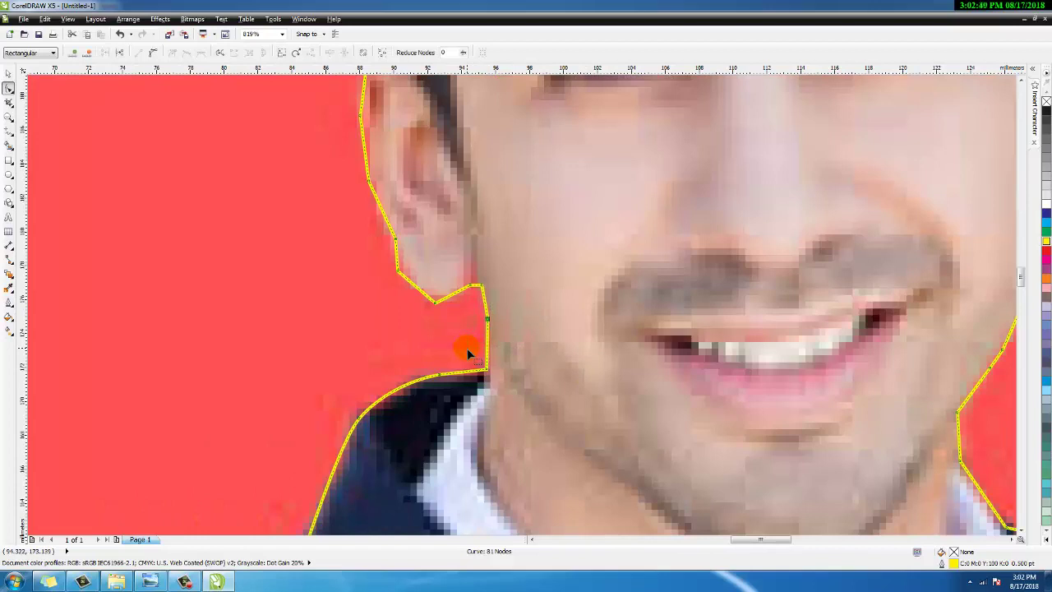
key("Delete")
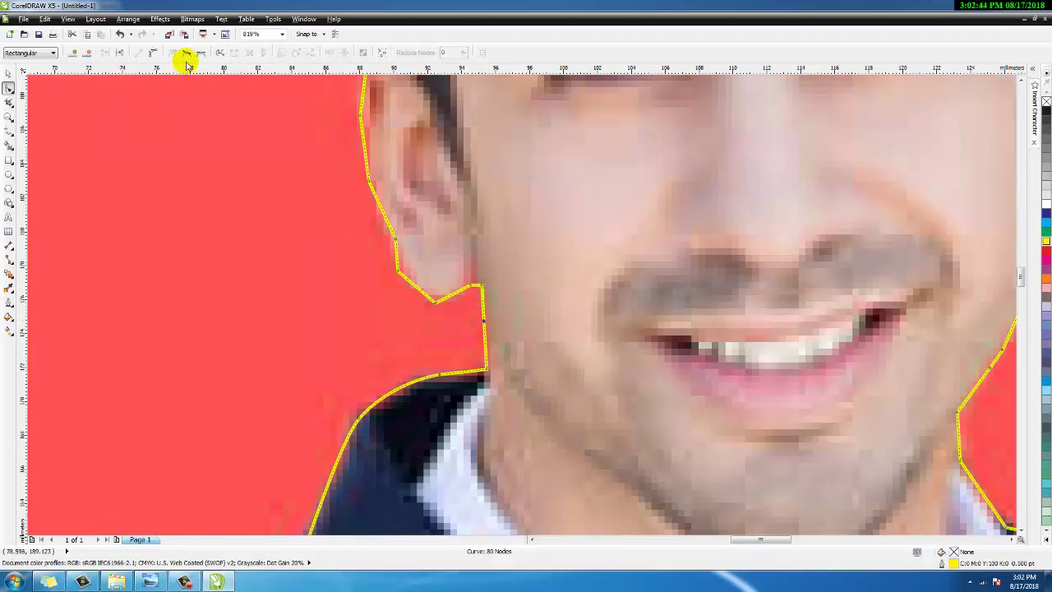
left_click(486, 335)
left_click_drag(486, 336, 493, 303)
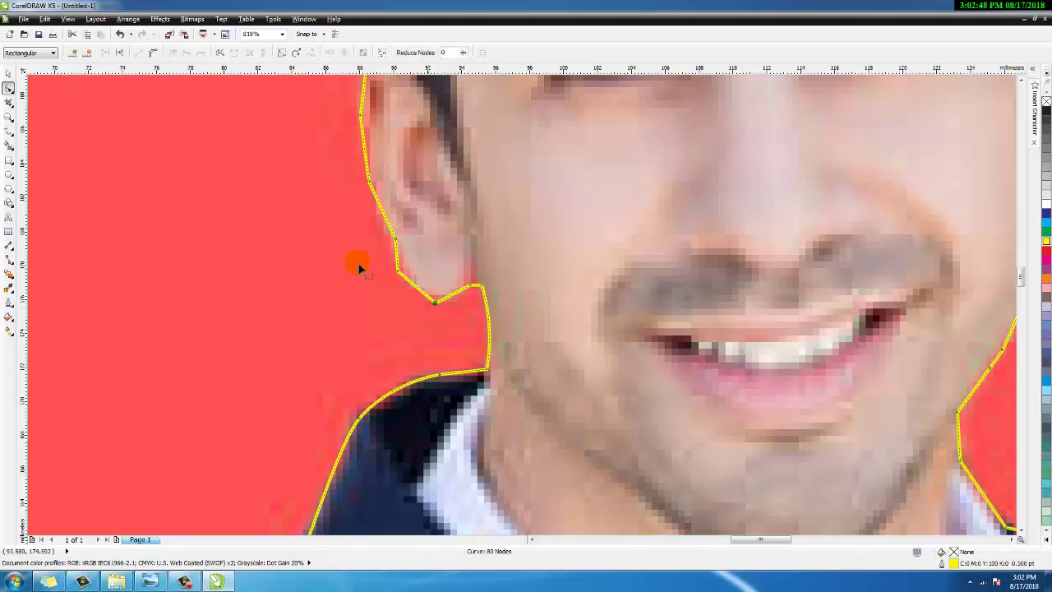
Round the outline under the same earlobe by deleting its angular nodes and bending the curve along the lobe.
left_click(444, 296)
key("Delete")
left_click_drag(474, 290, 409, 299)
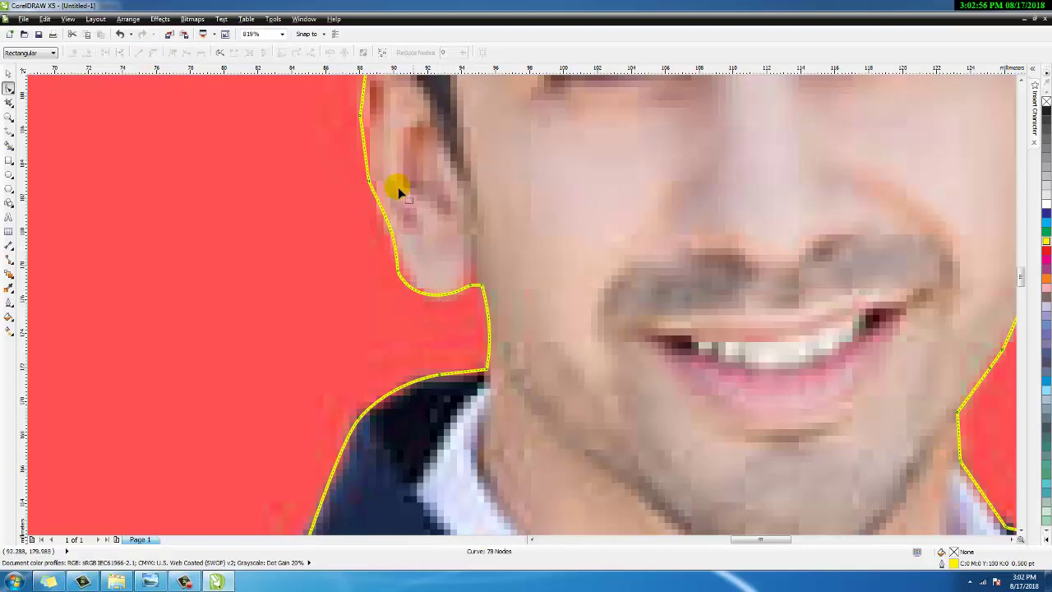
key("Delete")
Delete the extra node on the ear's outer edge, move the upper node to where ear meets hair and curve the outline around the ear top.
scroll(636, 518, "down", 4)
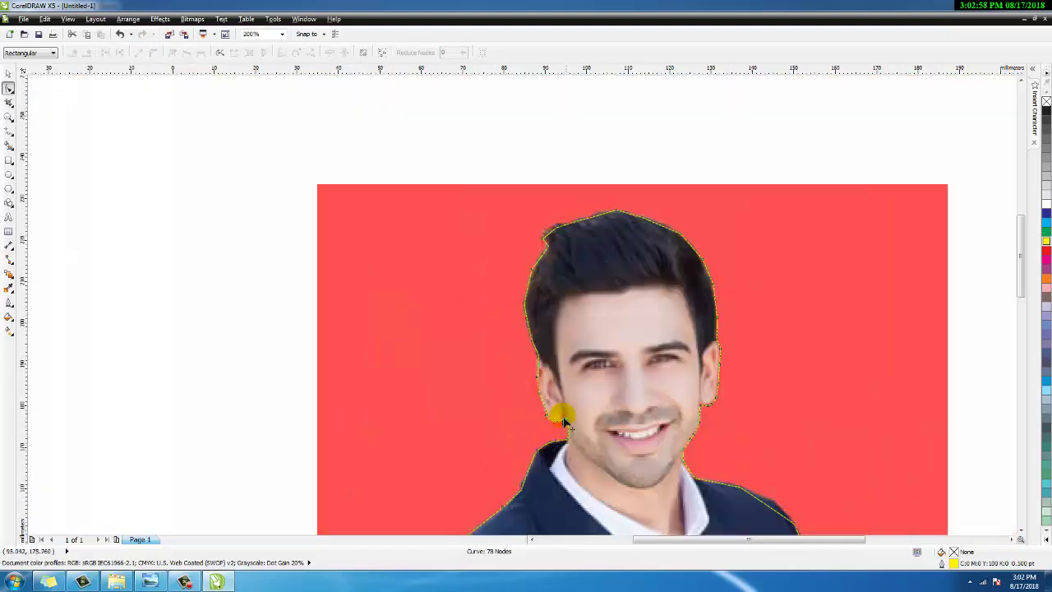
scroll(566, 411, "up", 3)
left_click_drag(452, 342, 506, 386)
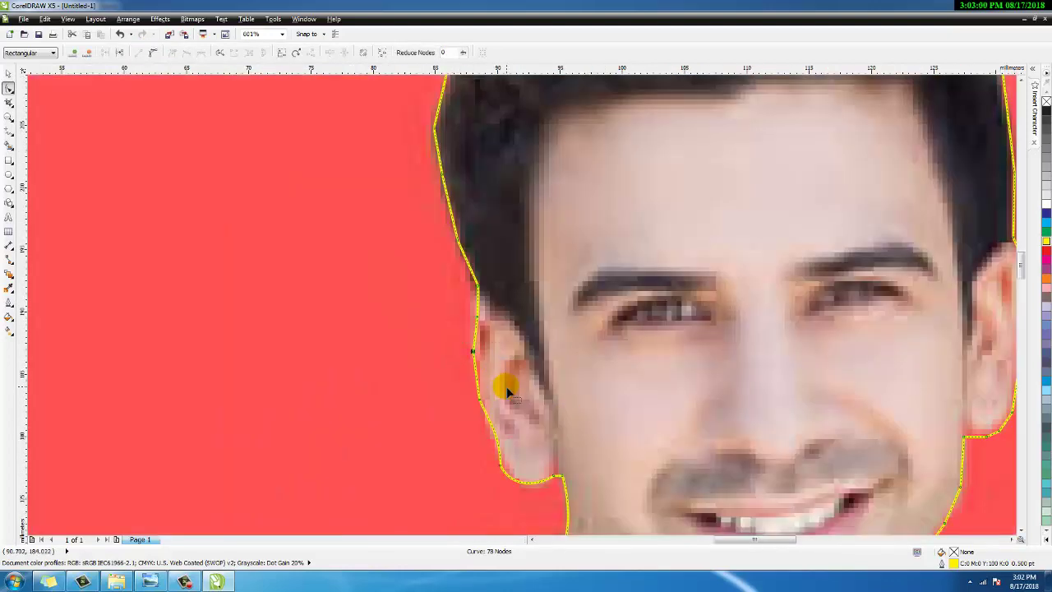
key("Delete")
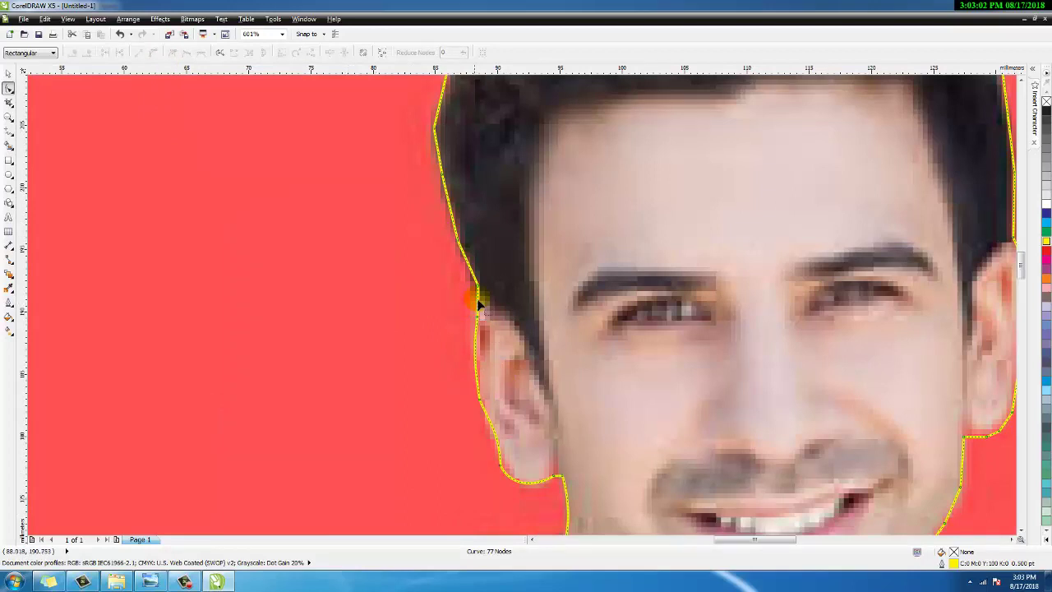
left_click_drag(478, 317, 493, 313)
left_click_drag(493, 353, 458, 322)
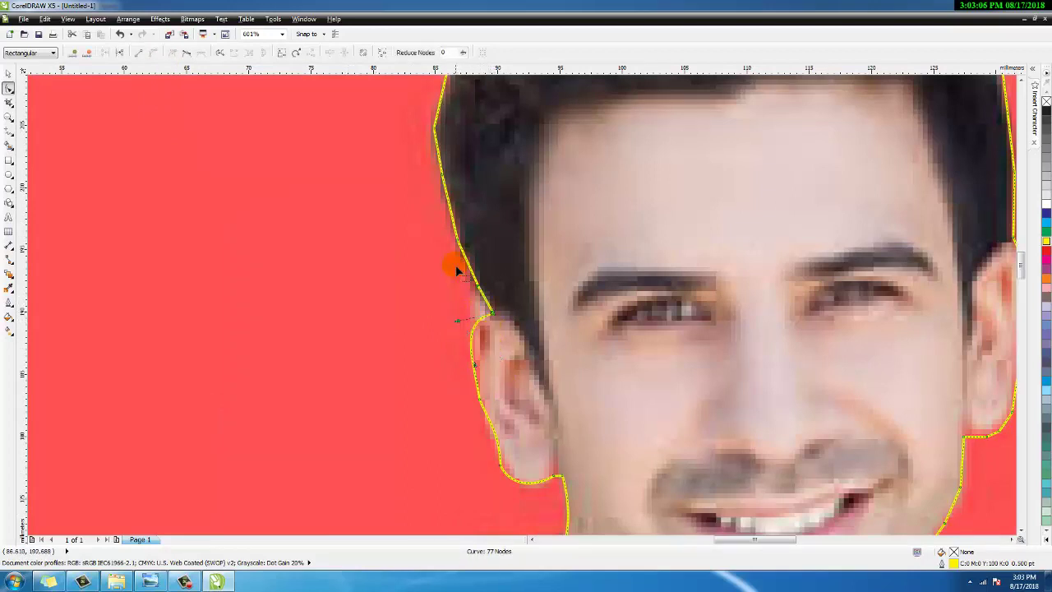
Delete the surplus nodes on the hair edge just above the ear and bend the remaining segment to follow the hair.
double_click(451, 239)
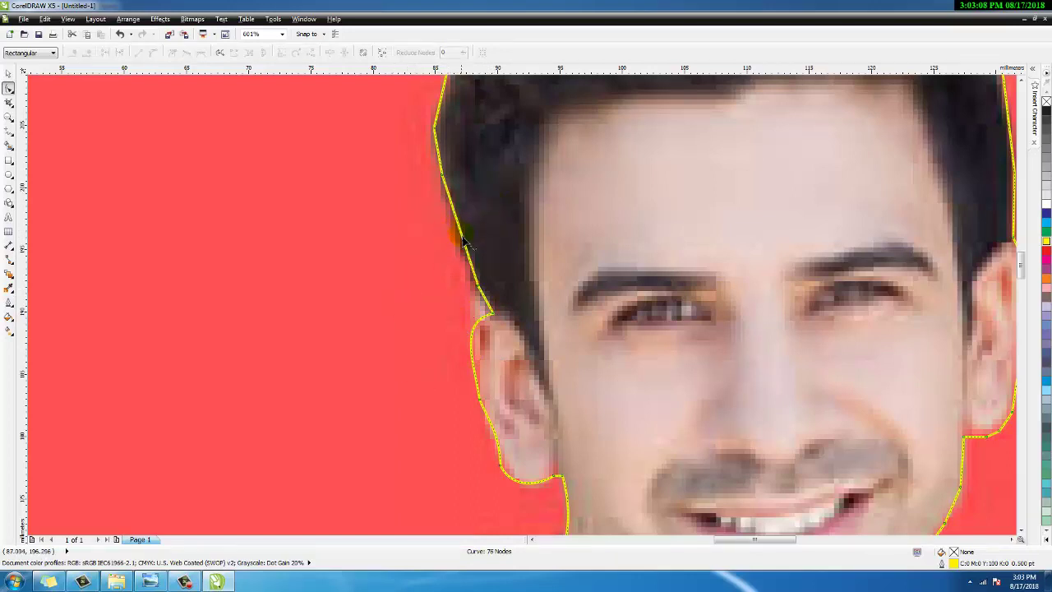
left_click_drag(462, 236, 458, 244)
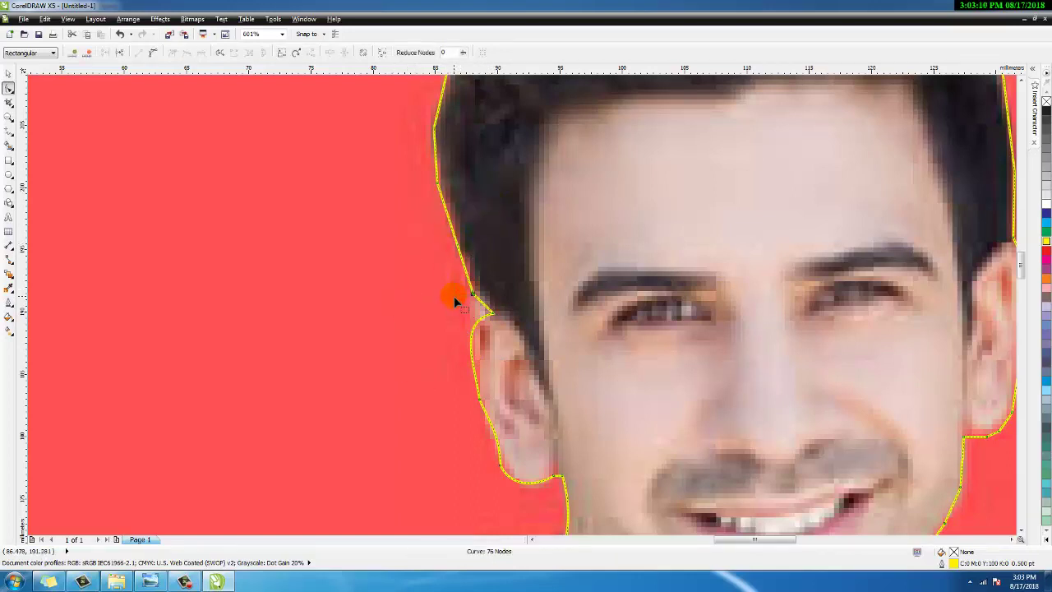
key("Delete")
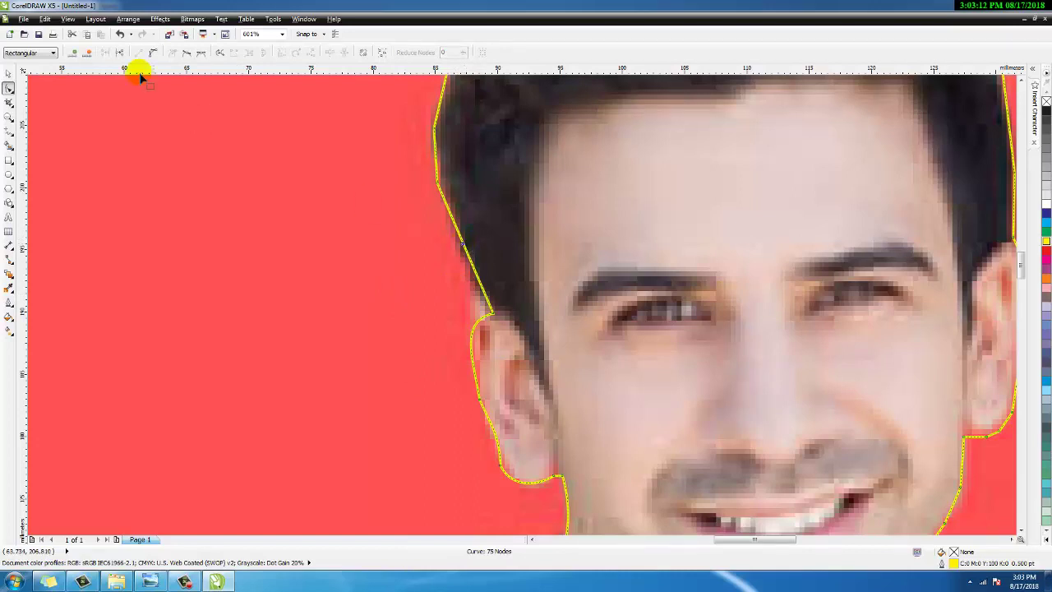
left_click(472, 302)
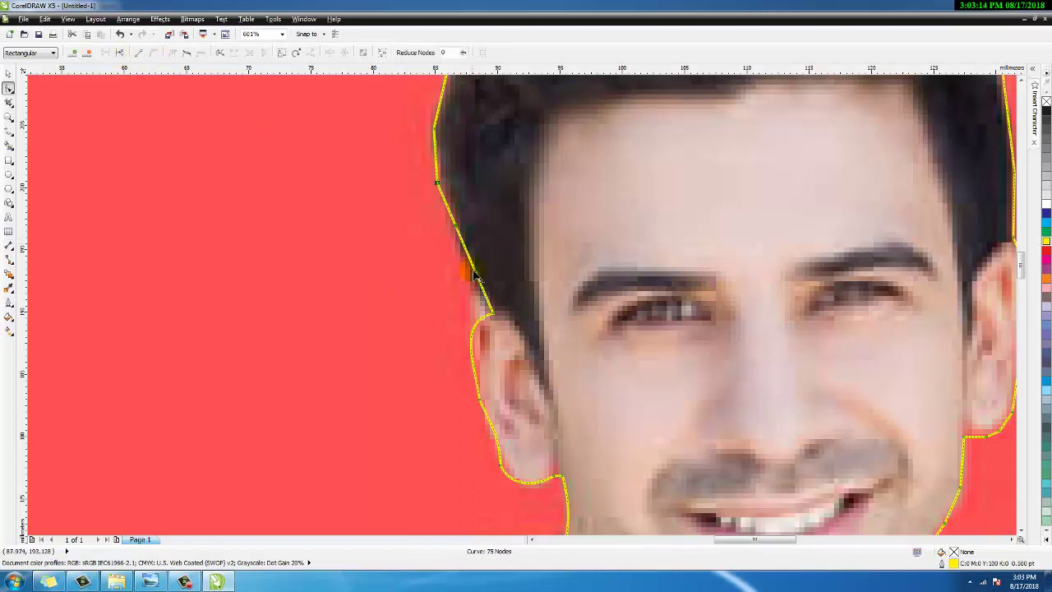
left_click_drag(475, 276, 465, 274)
Round the outline along the side of the hair by deleting the corner nodes, adding a curve node and adjusting the curve to the hair edge.
scroll(465, 286, "down", 3)
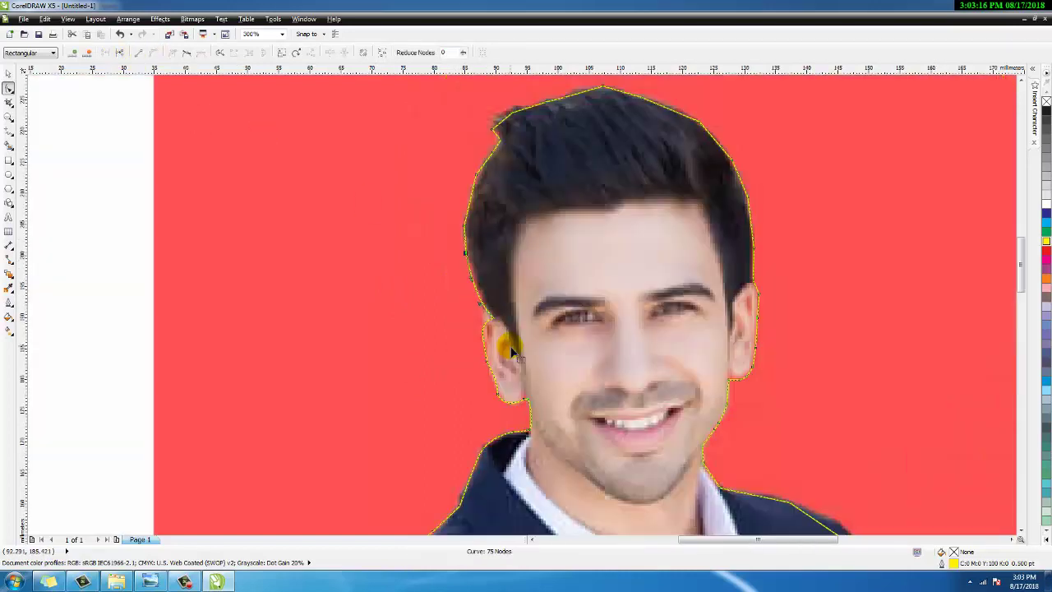
scroll(498, 306, "up", 4)
left_click_drag(489, 262, 482, 240)
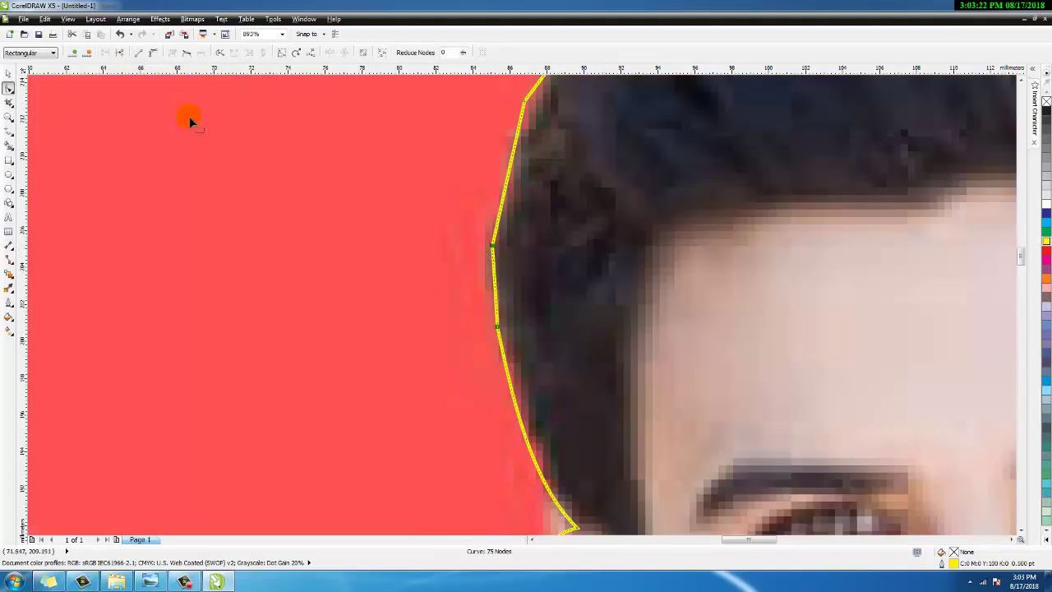
key("Delete")
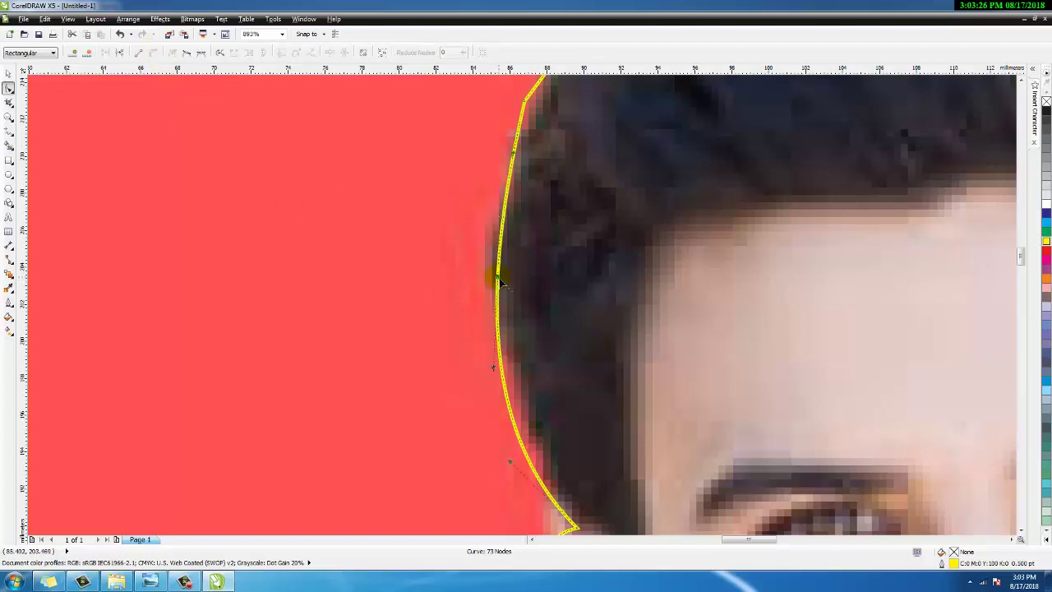
double_click(497, 253)
left_click_drag(510, 467, 523, 429)
Convert the segment below the hair tuft's notch to a curve and bend it to follow the hair edge.
scroll(524, 444, "down", 2)
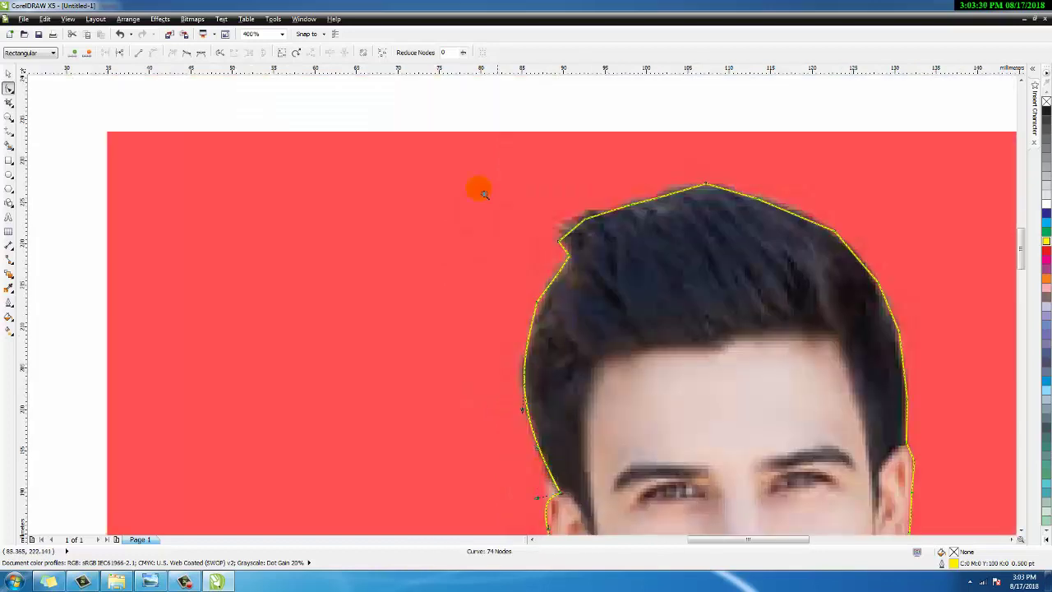
scroll(617, 212, "up", 2)
left_click_drag(505, 321, 479, 305)
left_click(152, 55)
left_click(514, 325)
key("ctrl+z")
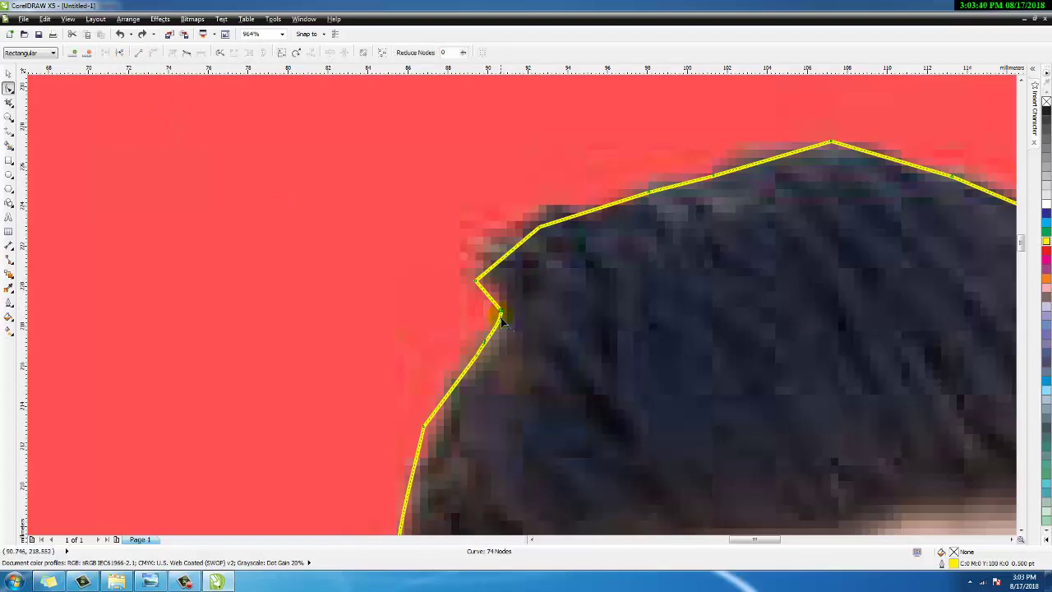
mouse_move(507, 329)
left_mouse_down()
mouse_move(518, 364)
mouse_move(503, 319)
left_mouse_up()
Replace the corner node in the notch with a new node slightly higher on the line so the curve turns smoothly.
scroll(498, 319, "up", 5)
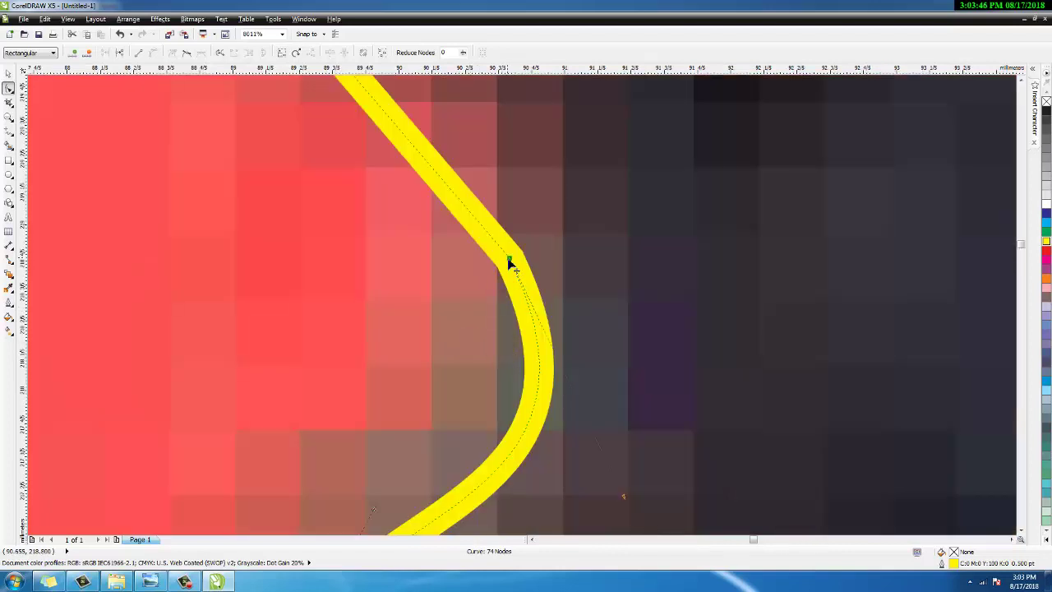
double_click(460, 200)
key("Delete")
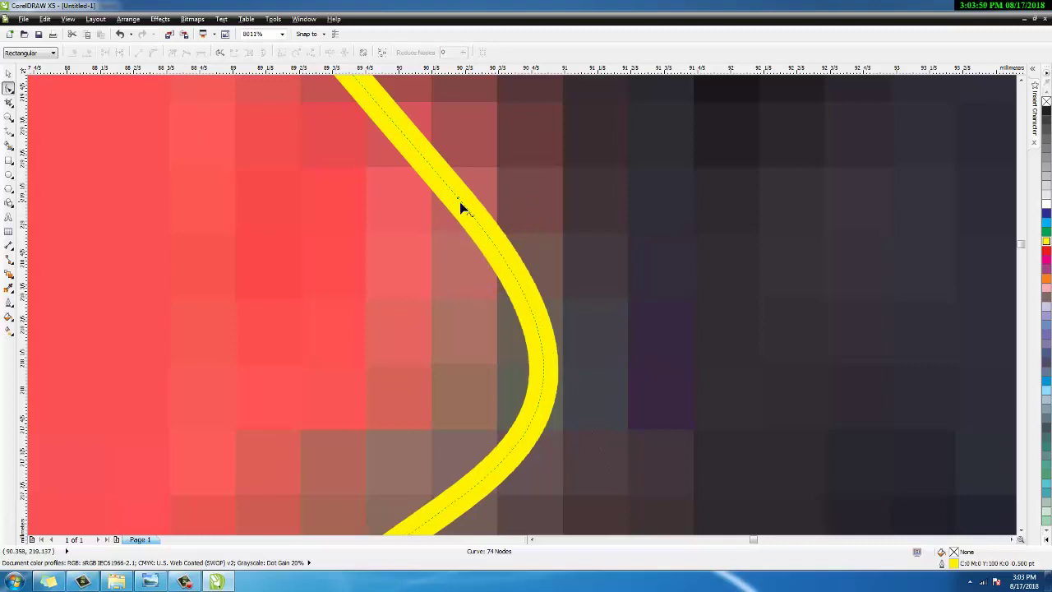
left_click(458, 200)
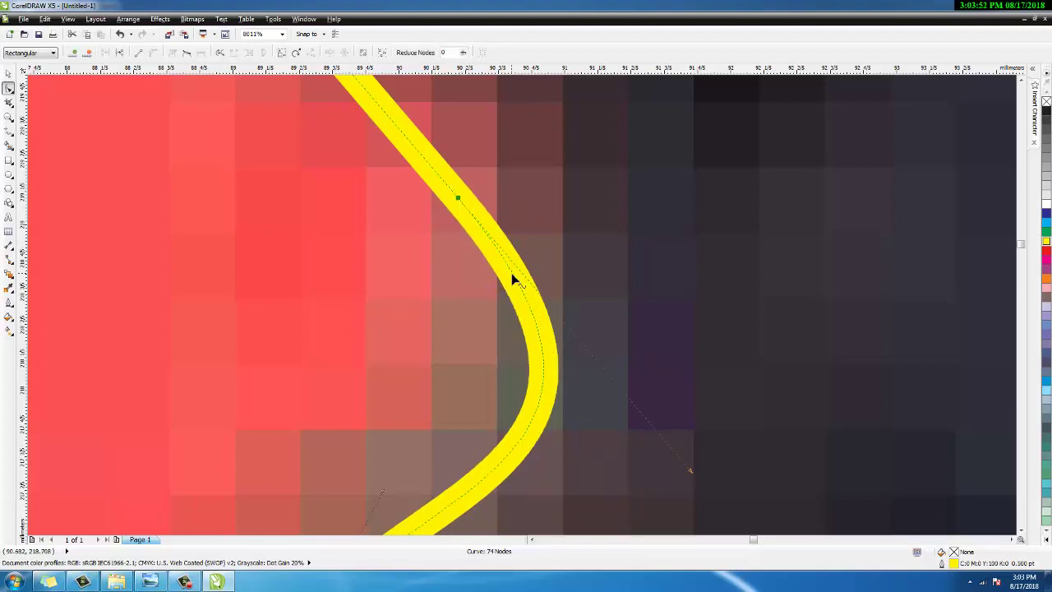
Try to reshape the notch by moving the hair tuft's tip node inward and deleting the node below it.
scroll(564, 366, "down", 4)
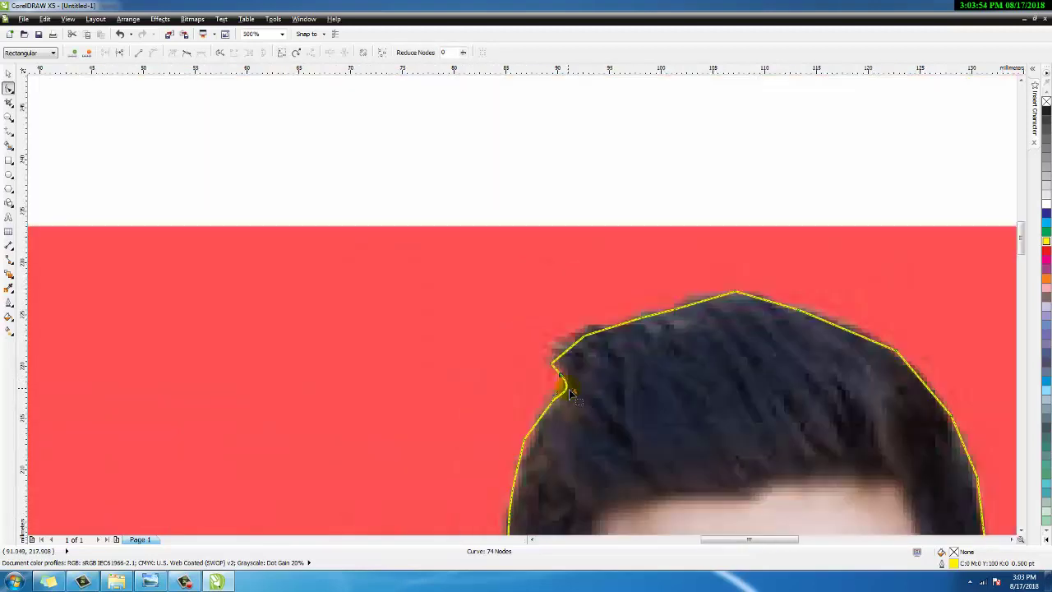
scroll(569, 378, "up", 2)
left_click_drag(562, 327, 594, 333)
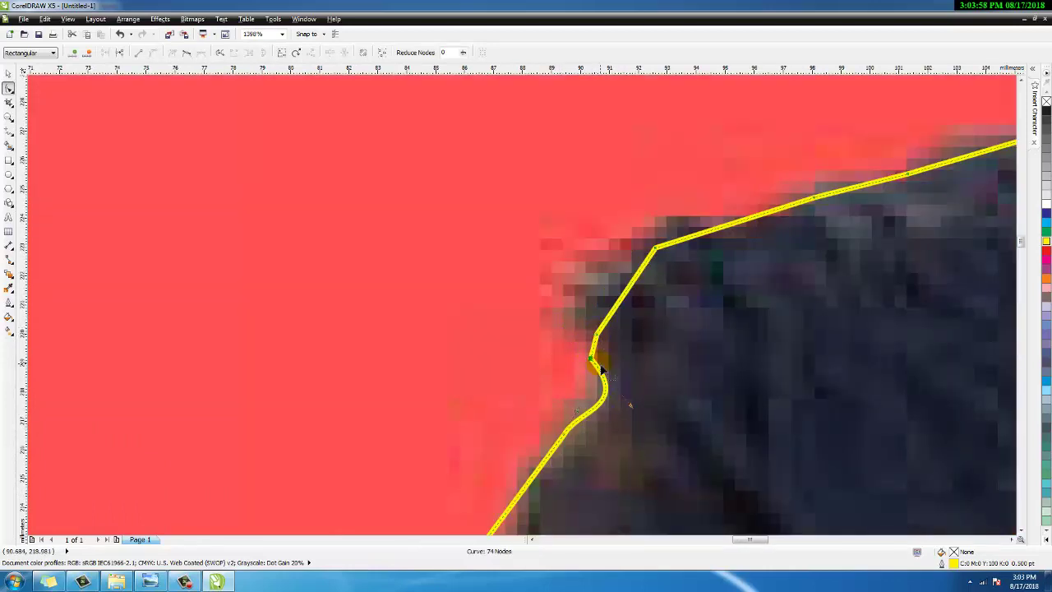
double_click(600, 368)
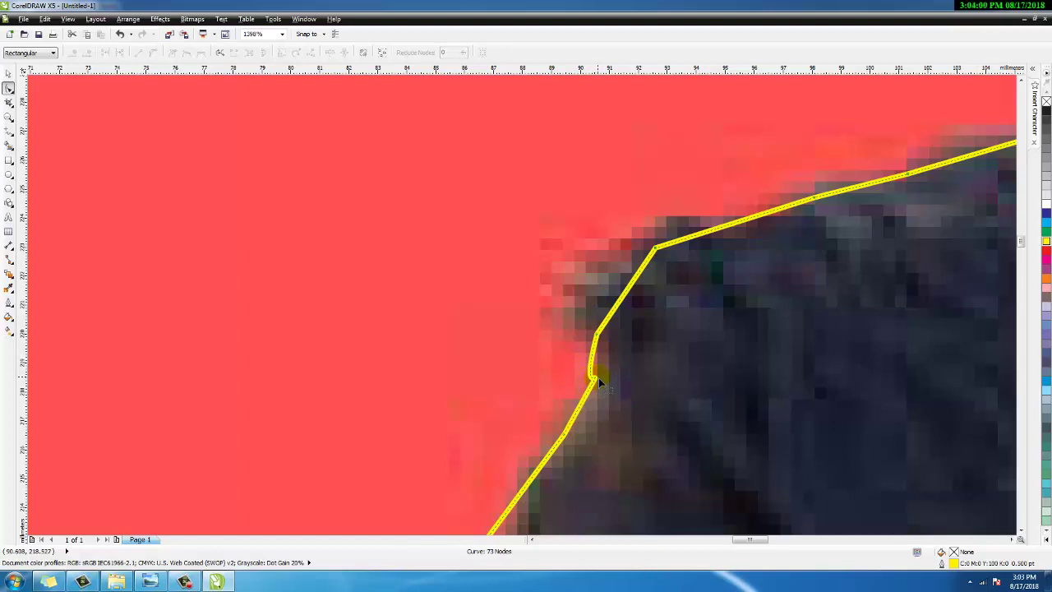
key("ctrl+z")
key("ctrl+z")
Move the notch node up beneath the hair tuft and shorten its curve handle to fit the hair edge.
left_click_drag(592, 360, 590, 339)
left_click_drag(630, 388, 608, 370)
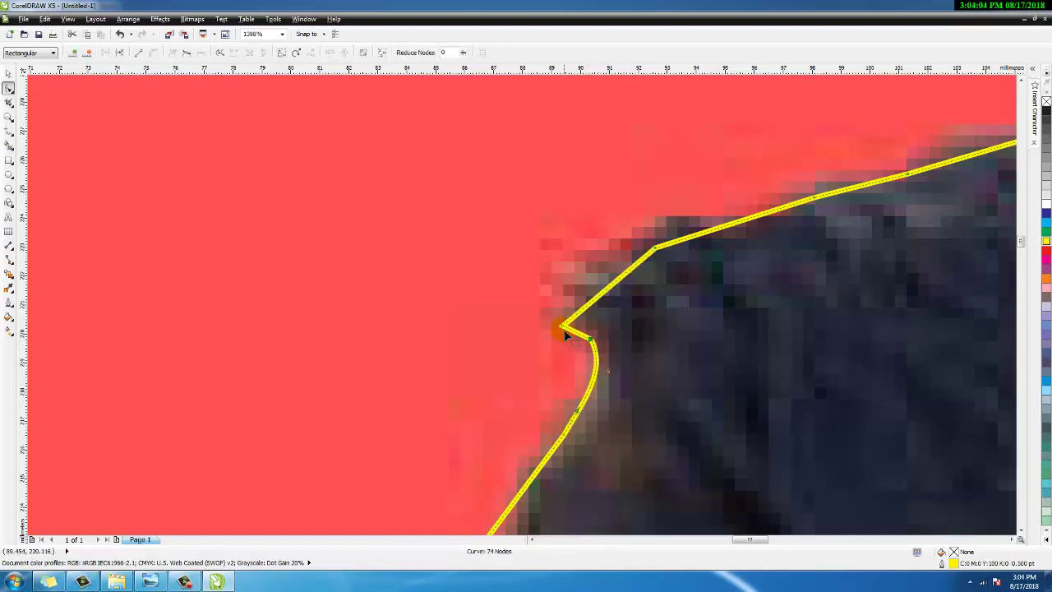
Convert the hair tuft's upper outline to a curve, delete its corner node, and fit it to the hair edge with an added node.
left_click(580, 310)
left_click(594, 301)
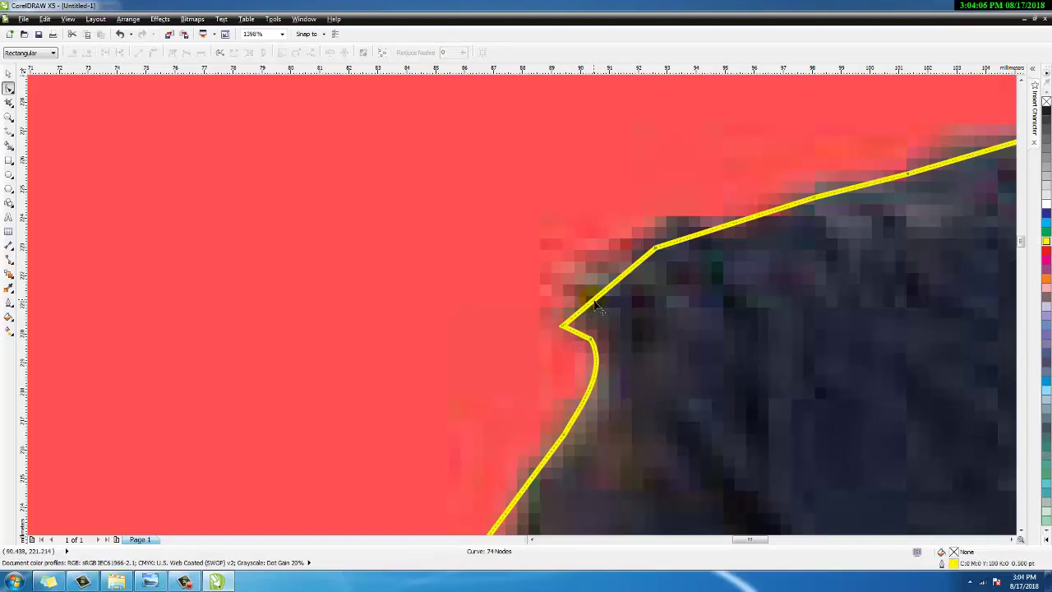
left_click_drag(597, 232, 669, 302)
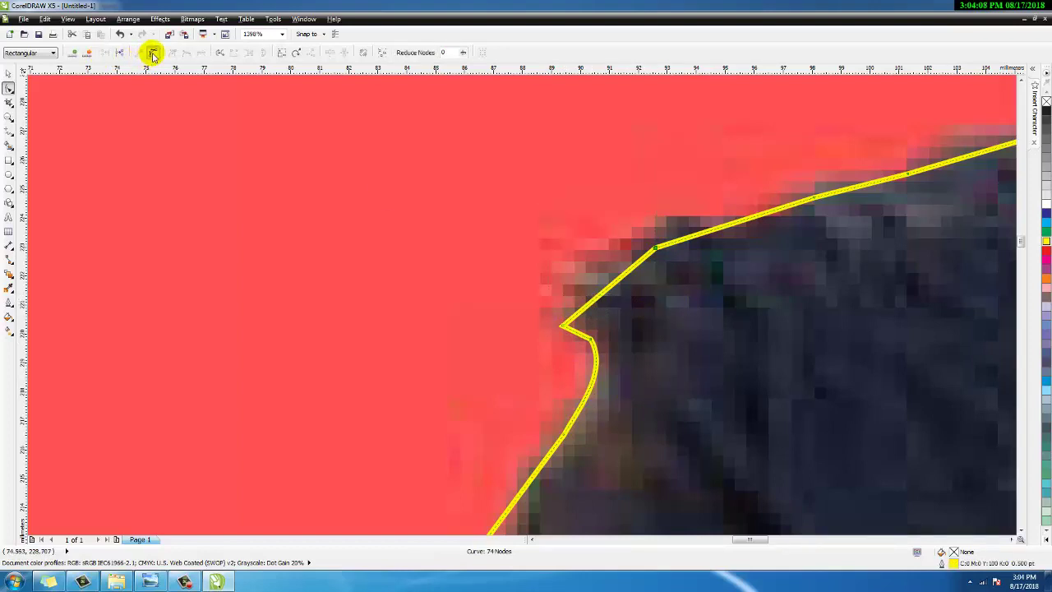
left_click(153, 53)
key("Delete")
left_click_drag(604, 294, 574, 293)
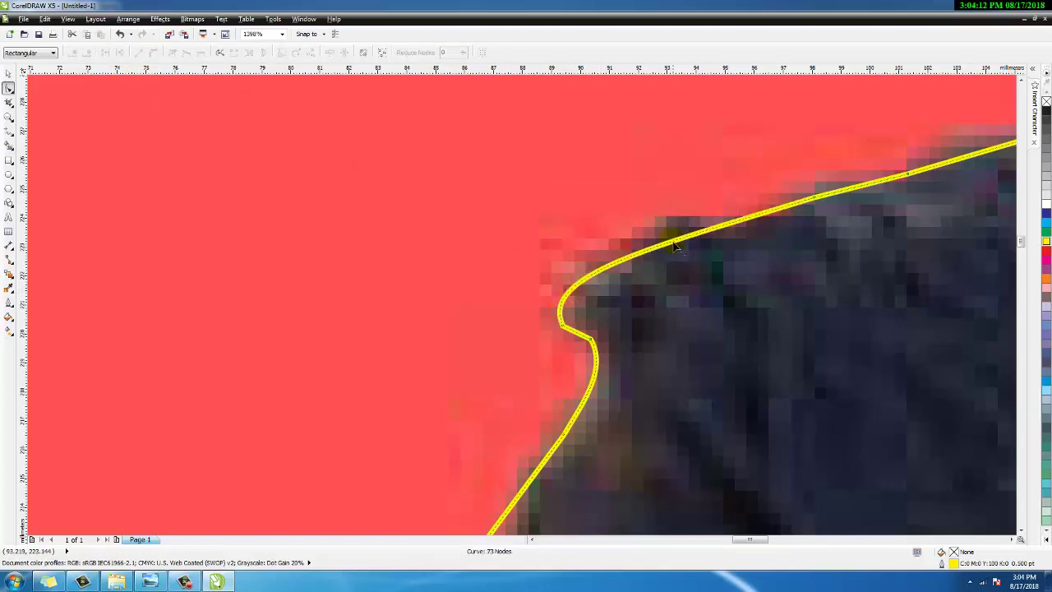
double_click(676, 242)
left_click_drag(676, 241, 674, 219)
Convert the outline over the top of the hair to curves, delete its intermediate nodes, and bend it along the hair edge.
scroll(526, 343, "down", 3)
left_click_drag(562, 246, 845, 423)
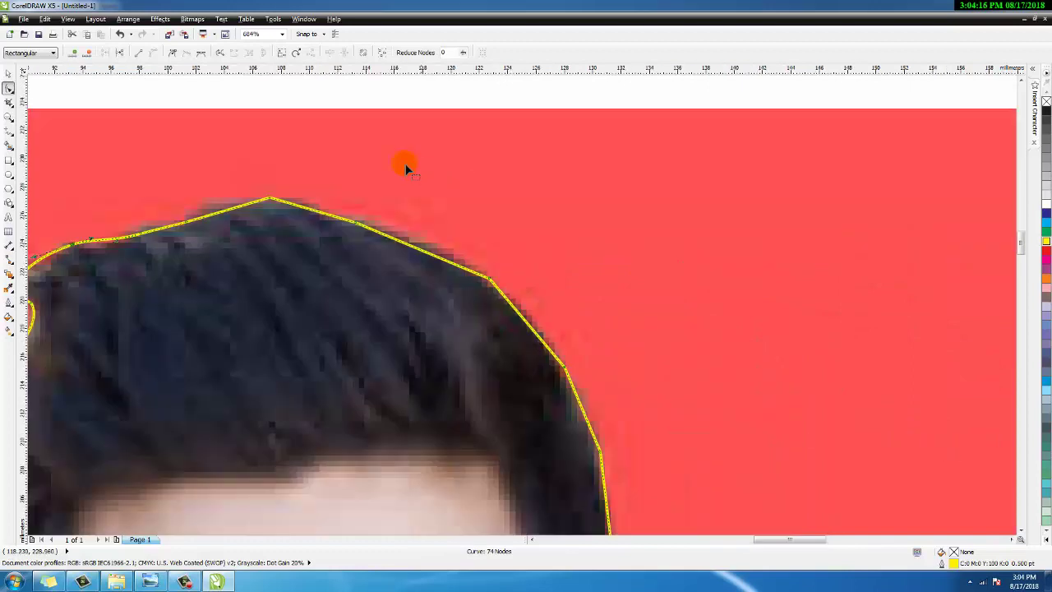
left_click_drag(153, 232, 578, 390)
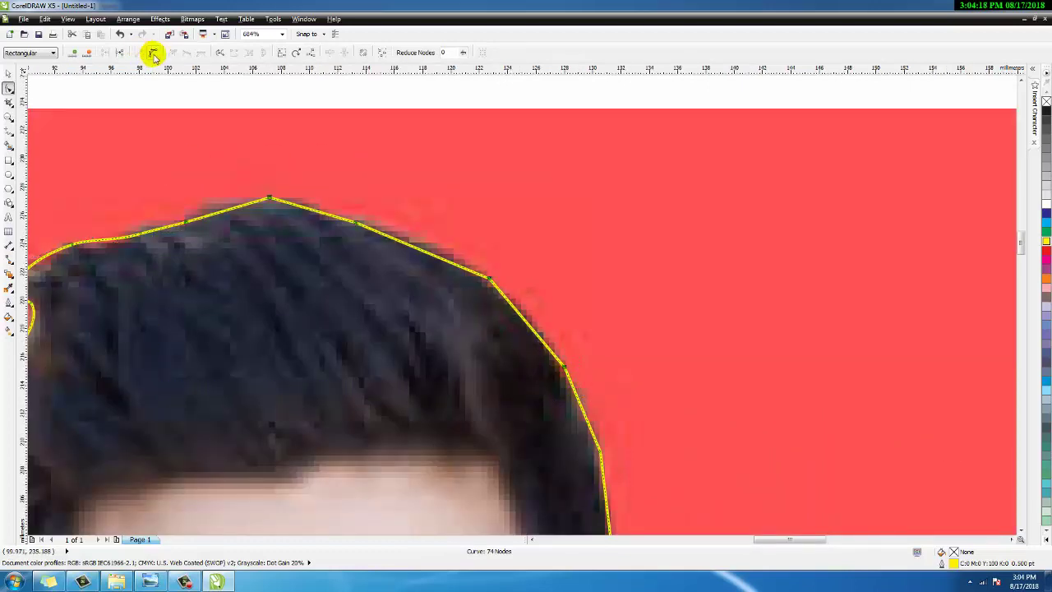
key("Delete")
key("Delete")
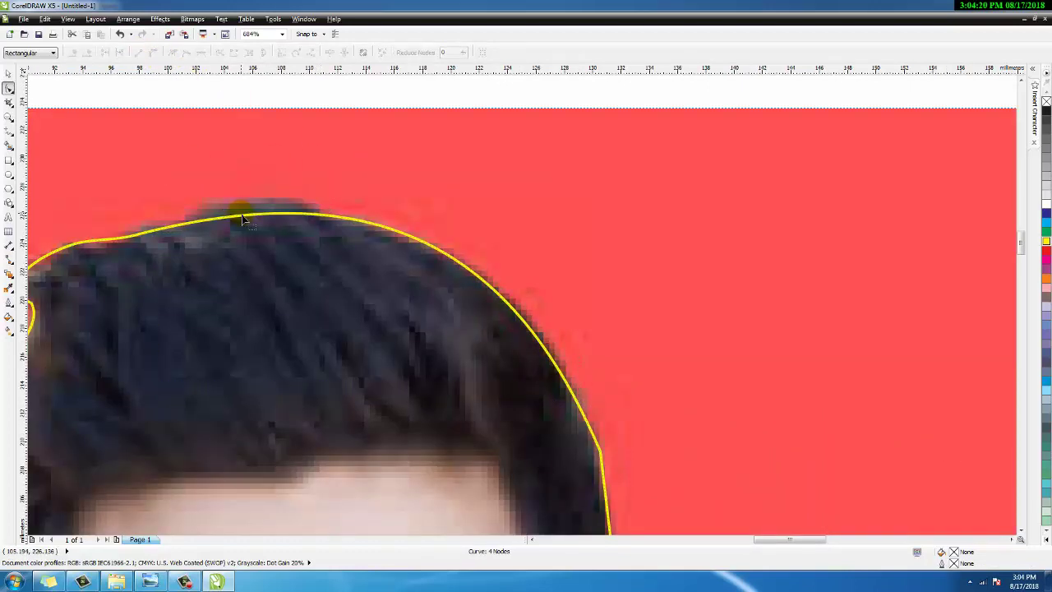
key("ctrl+z")
left_click(477, 297)
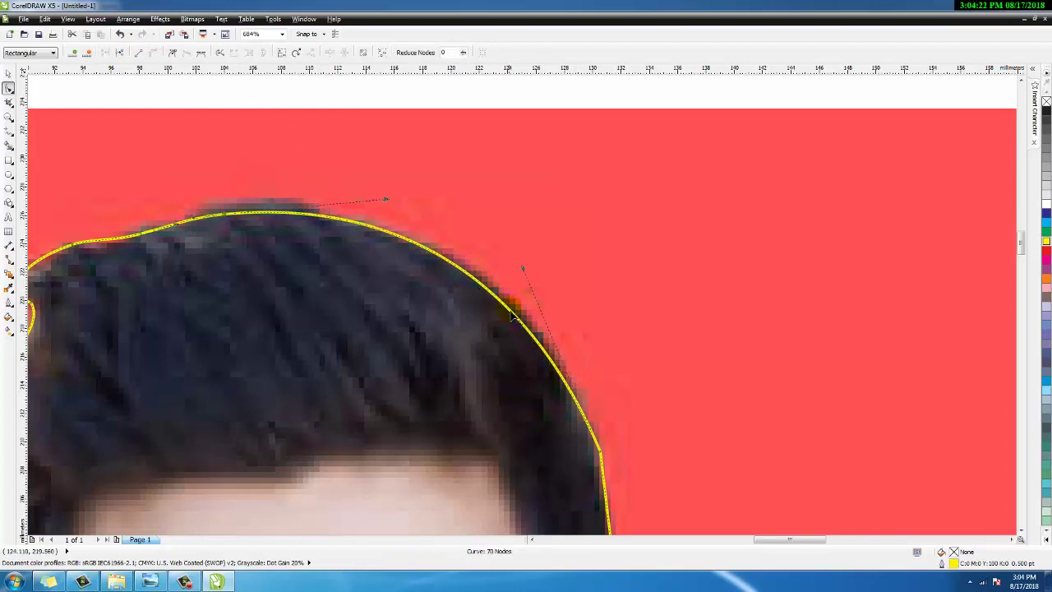
left_click_drag(511, 314, 545, 266)
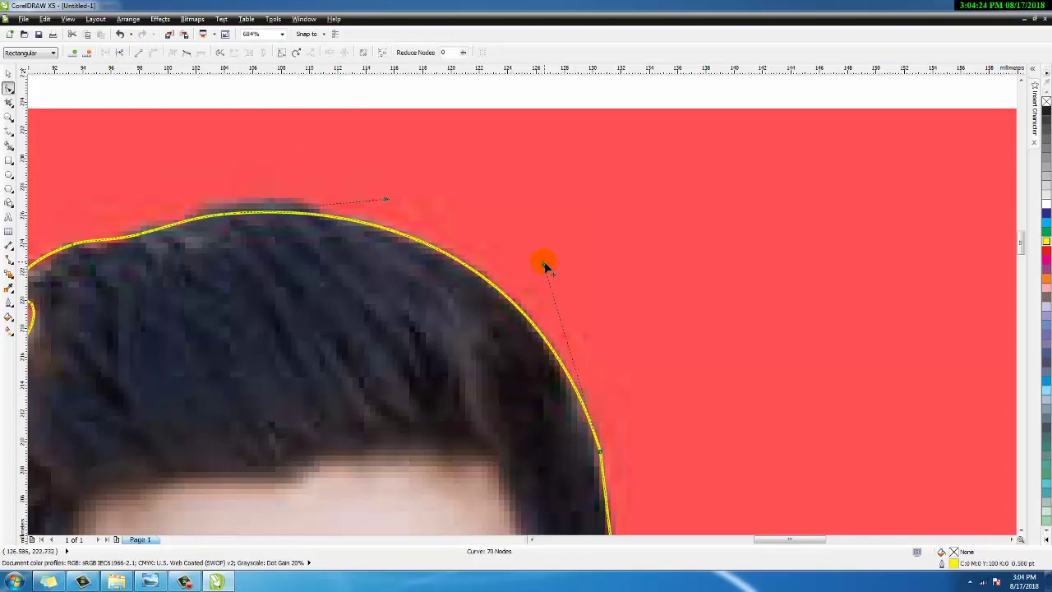
Smooth the outline beside the forehead into one curve without intermediate nodes, and move its end node to where the hair meets the ear.
scroll(545, 266, "down", 5)
scroll(612, 370, "up", 5)
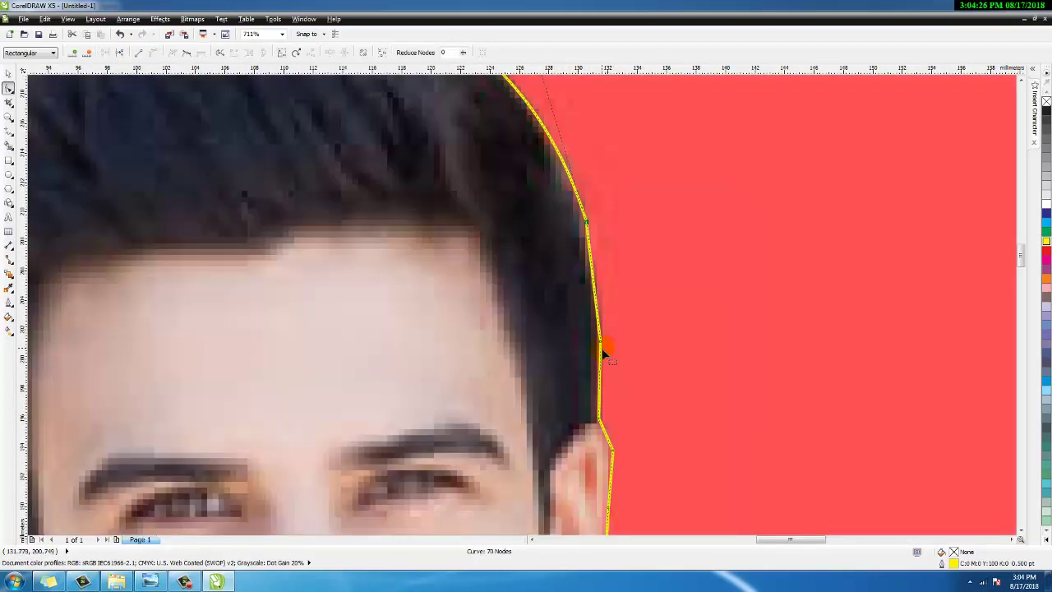
double_click(531, 109)
left_click_drag(547, 320, 516, 363)
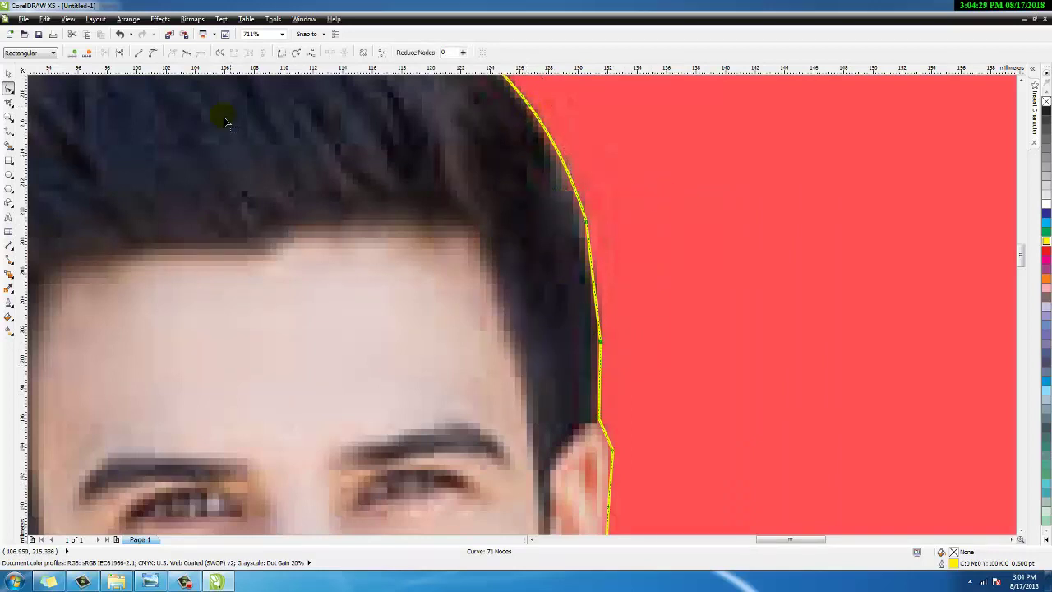
left_click(136, 55)
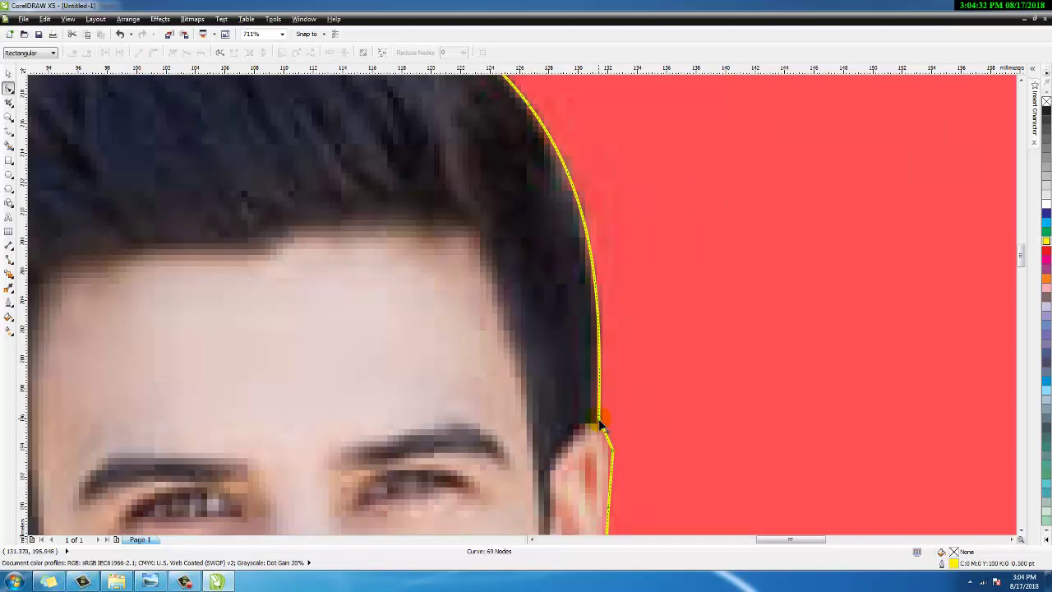
left_click_drag(599, 422, 600, 422)
Convert the outline along the upper ear to a curve without its intermediate nodes, and bend it around the ear's top.
scroll(599, 422, "down", 4)
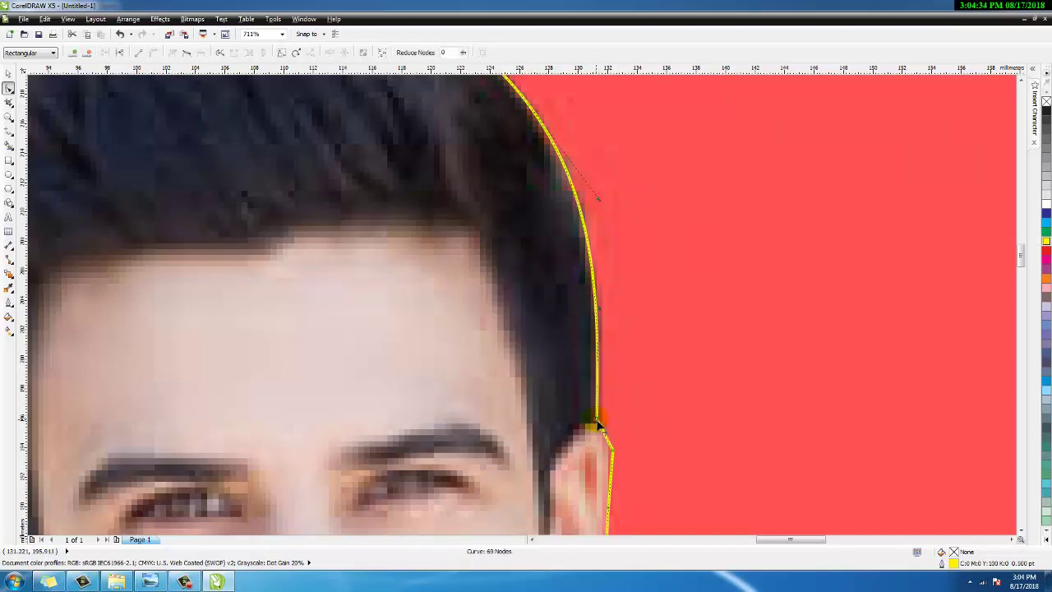
scroll(545, 335, "up", 5)
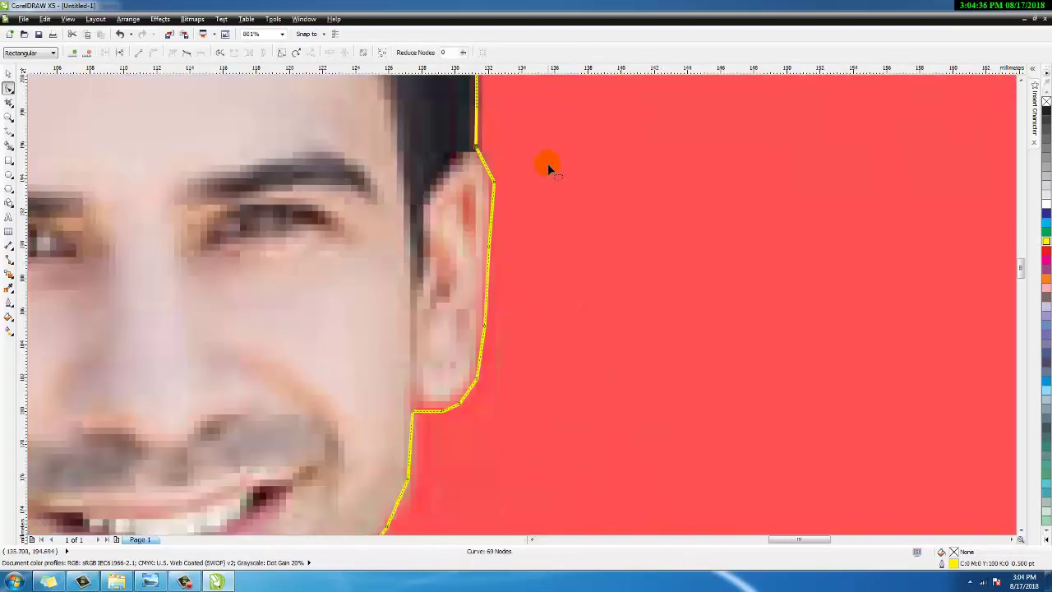
left_click_drag(548, 164, 461, 290)
left_click(150, 57)
left_click(526, 280)
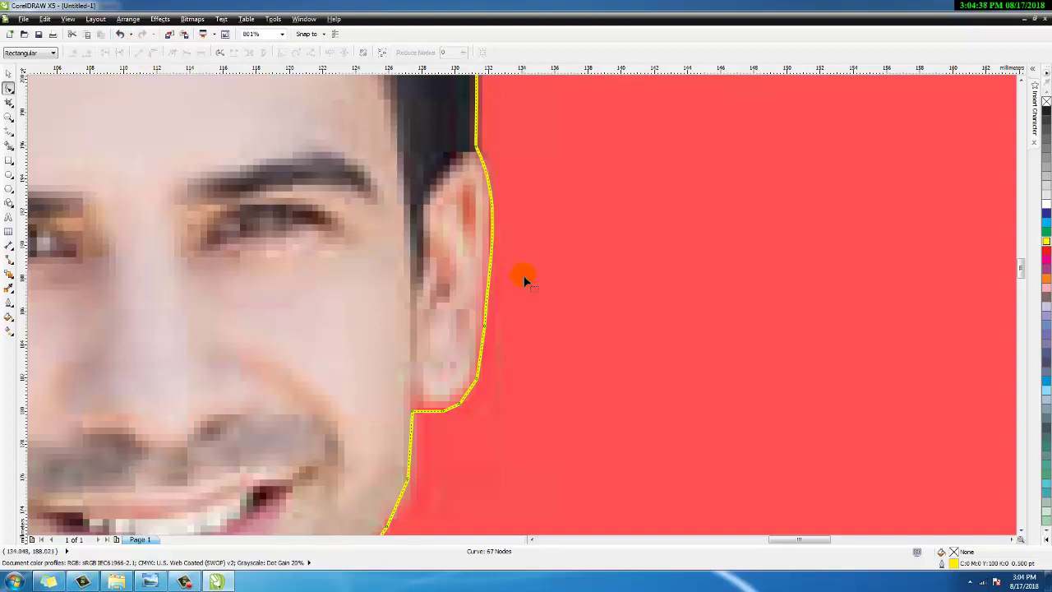
left_click(499, 191)
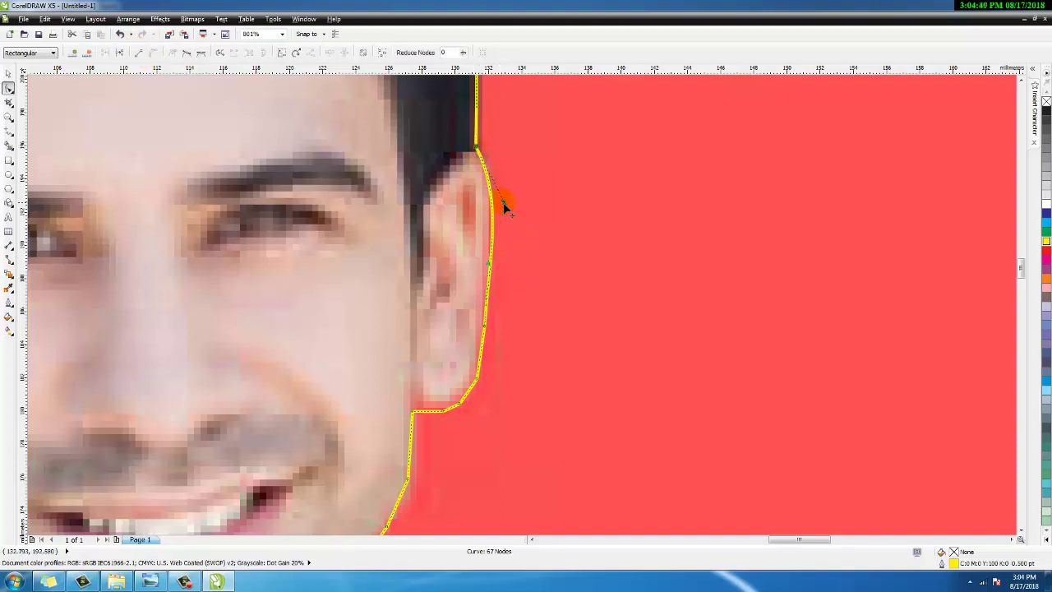
left_click_drag(505, 207, 504, 160)
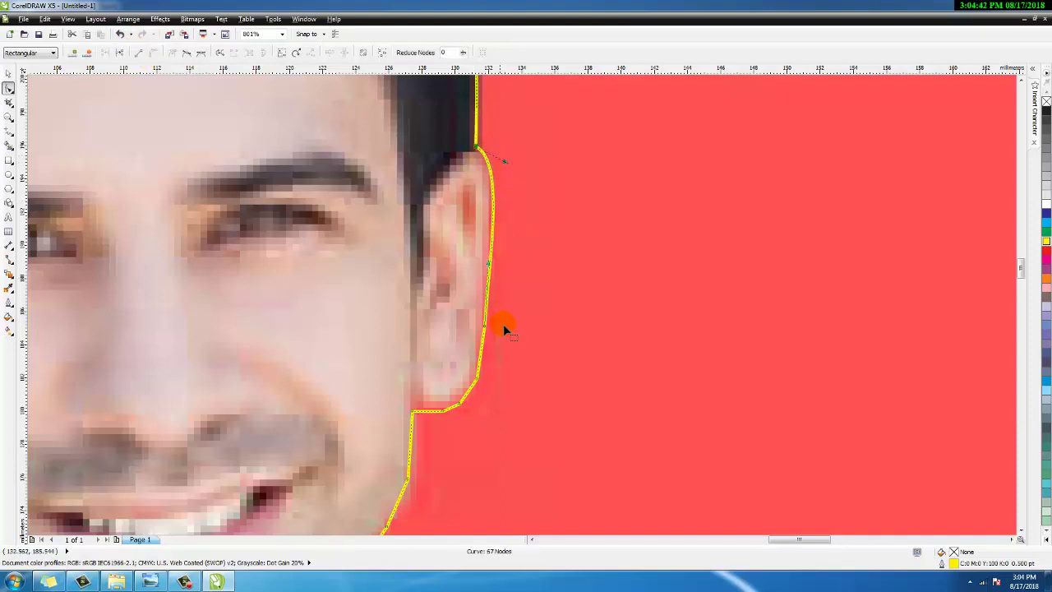
Round the outline under the earlobe by deleting its three corner nodes, and adjust the neighbouring nodes and curve handle to fit the ear.
left_click(466, 396)
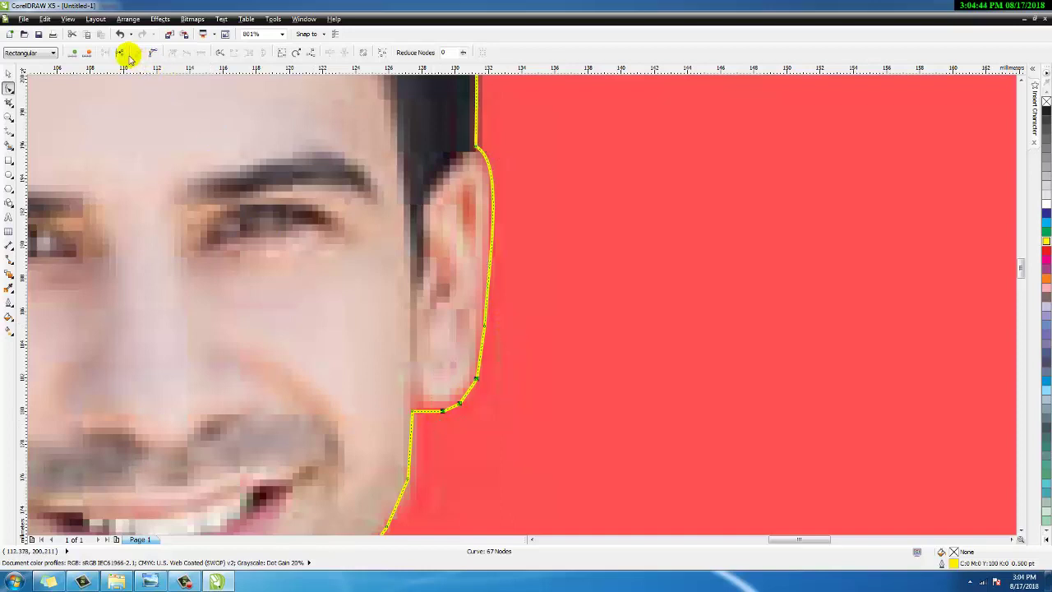
key("Delete")
left_click(490, 335)
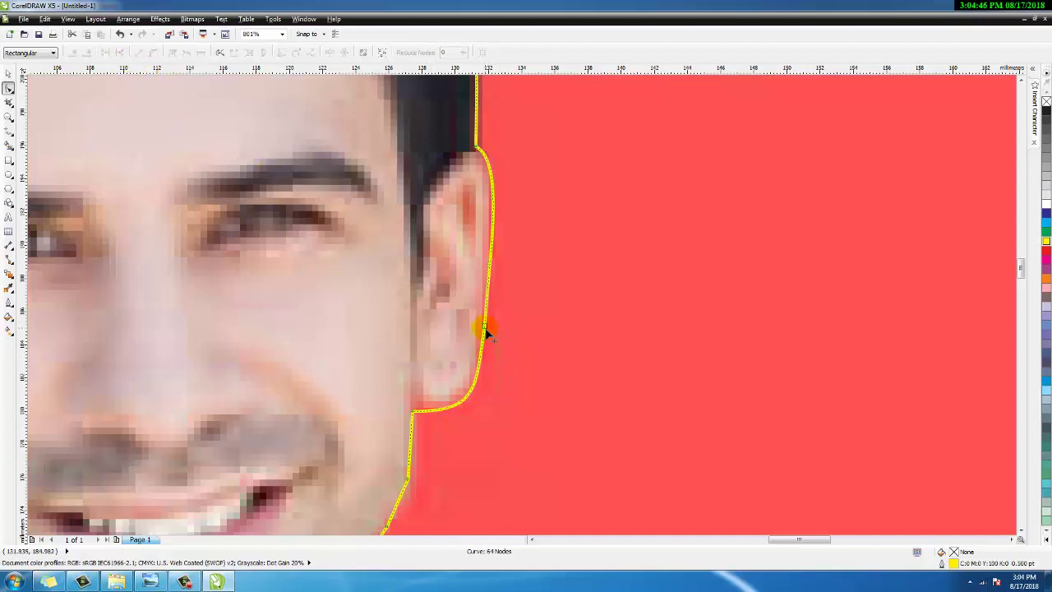
left_click_drag(486, 331, 480, 271)
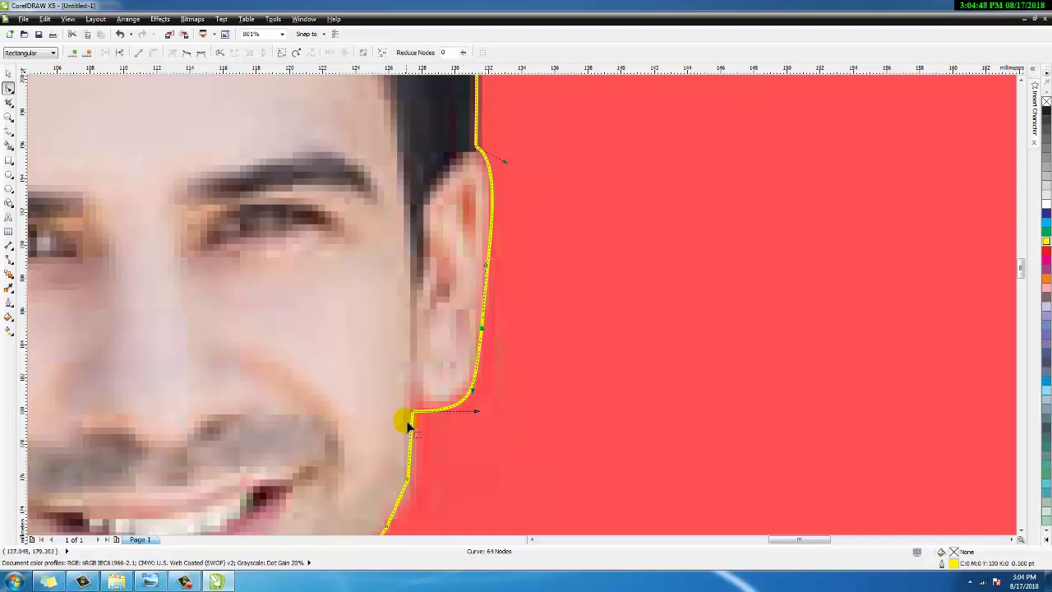
left_click_drag(413, 417, 470, 419)
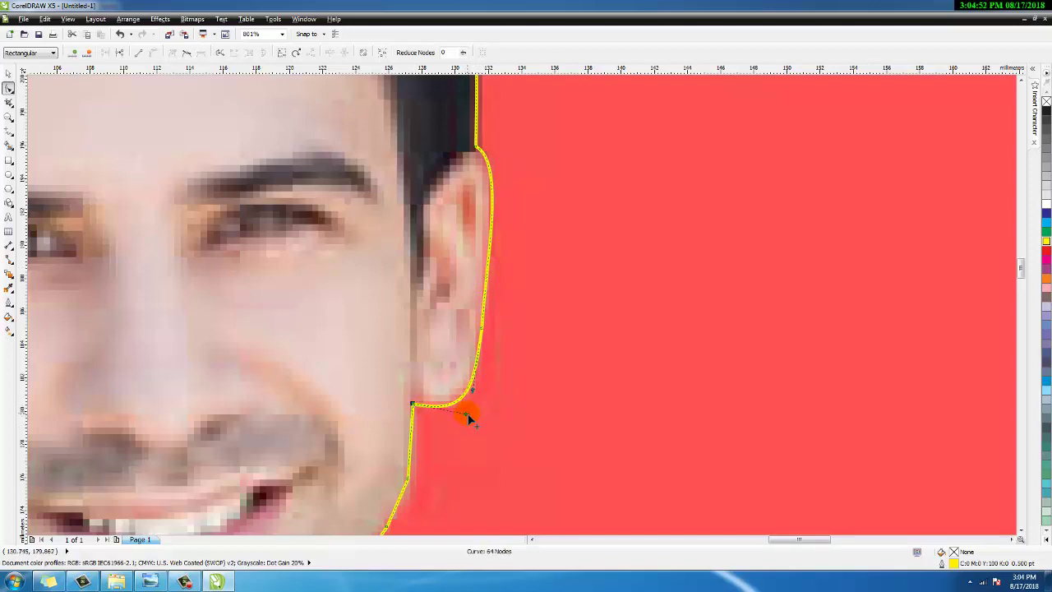
Smooth the jaw outline below the ear by deleting its intermediate nodes, and move the node where jaw meets neck slightly higher.
scroll(467, 416, "down", 2)
key("F2")
left_click_drag(404, 388, 532, 501)
left_click_drag(507, 204, 374, 329)
key("Delete")
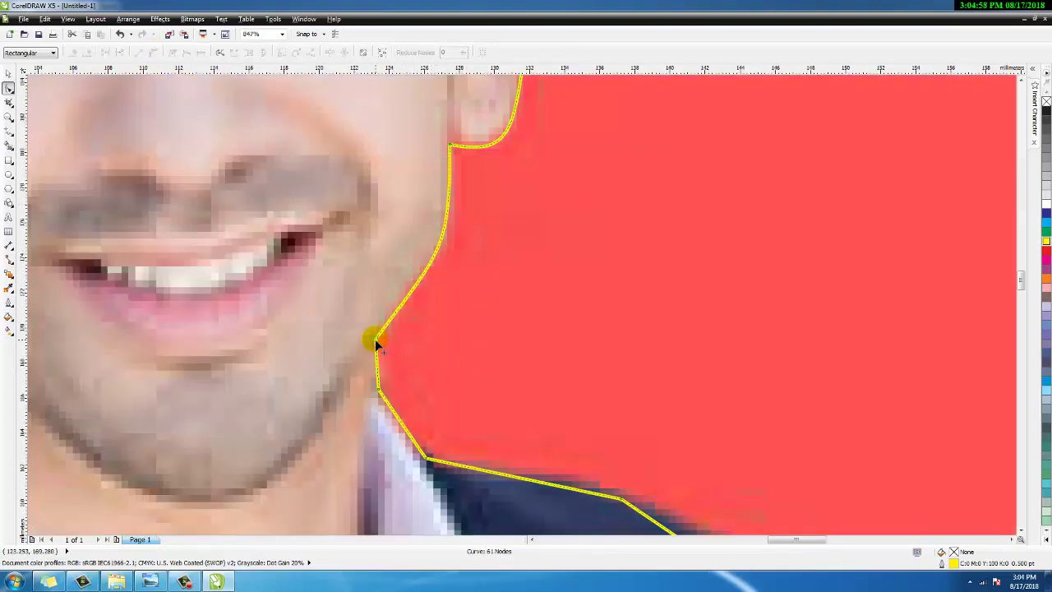
left_click_drag(375, 339, 376, 330)
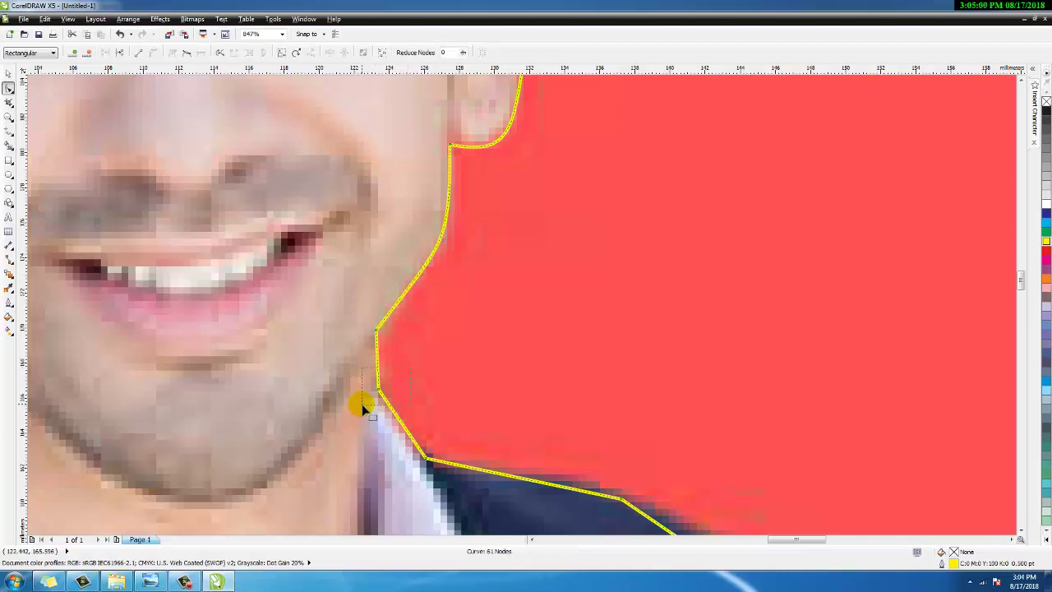
Convert the short neck segment above the collar to a curve, bend it inward, and shift the node where collar meets jacket.
left_click(377, 358)
left_click(154, 54)
mouse_move(377, 362)
left_mouse_down()
mouse_move(373, 336)
mouse_move(375, 359)
mouse_move(371, 352)
left_mouse_up()
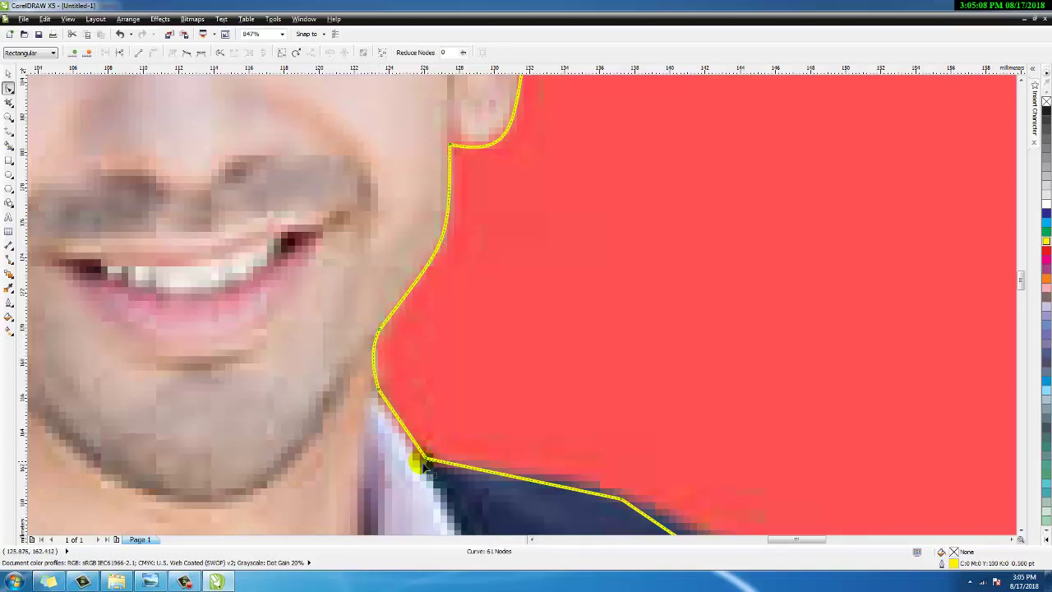
left_click_drag(425, 458, 423, 462)
Convert the jacket's shoulder outline to curves, delete its corner nodes, and reshape it to follow the shoulder edge.
scroll(247, 238, "down", 2)
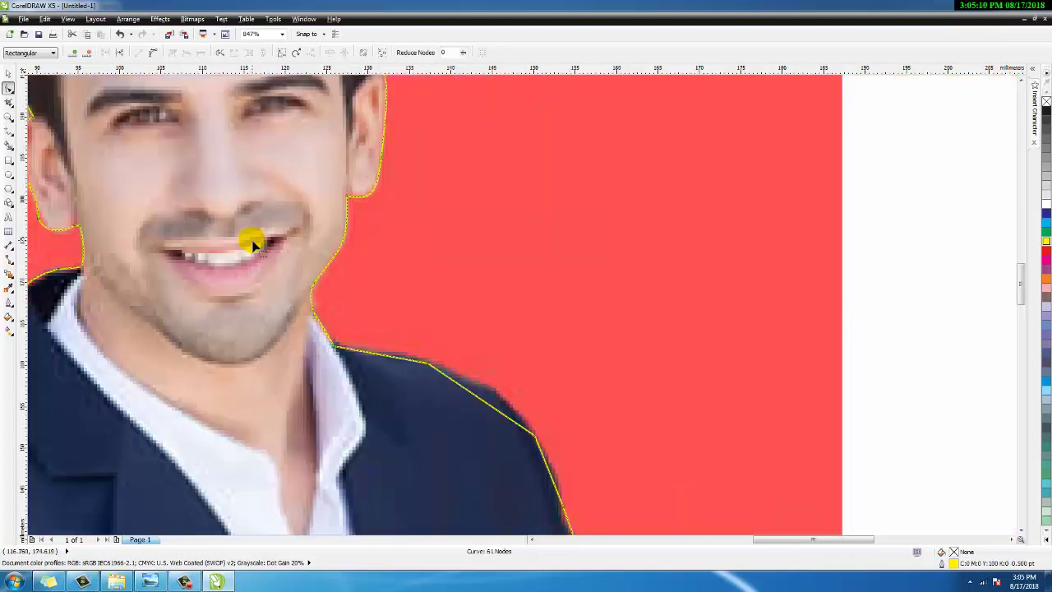
scroll(516, 444, "up", 1)
left_click_drag(349, 158, 642, 394)
left_click(153, 52)
key("Delete")
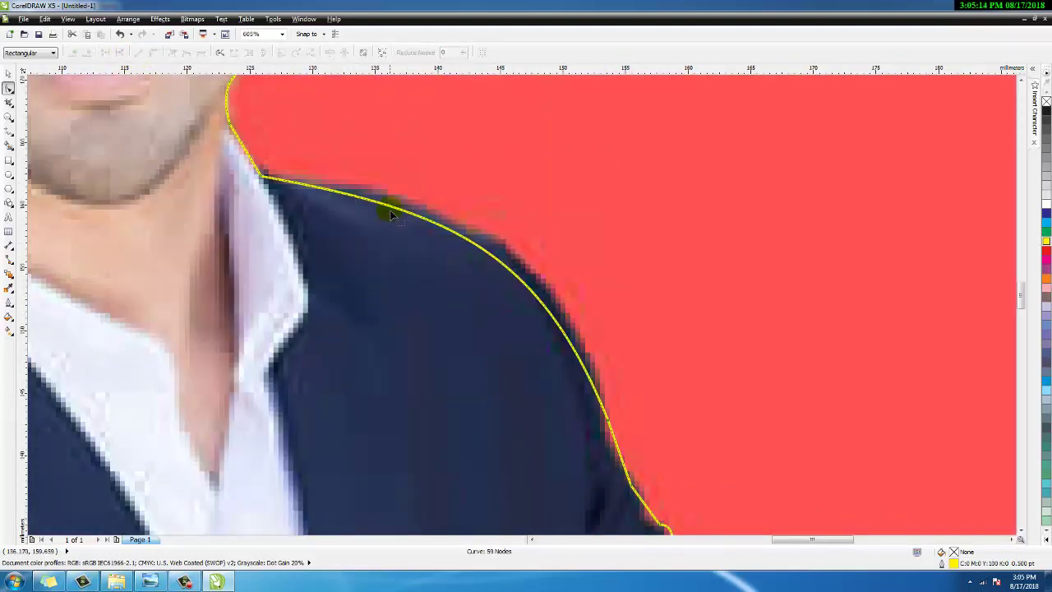
left_click(416, 216)
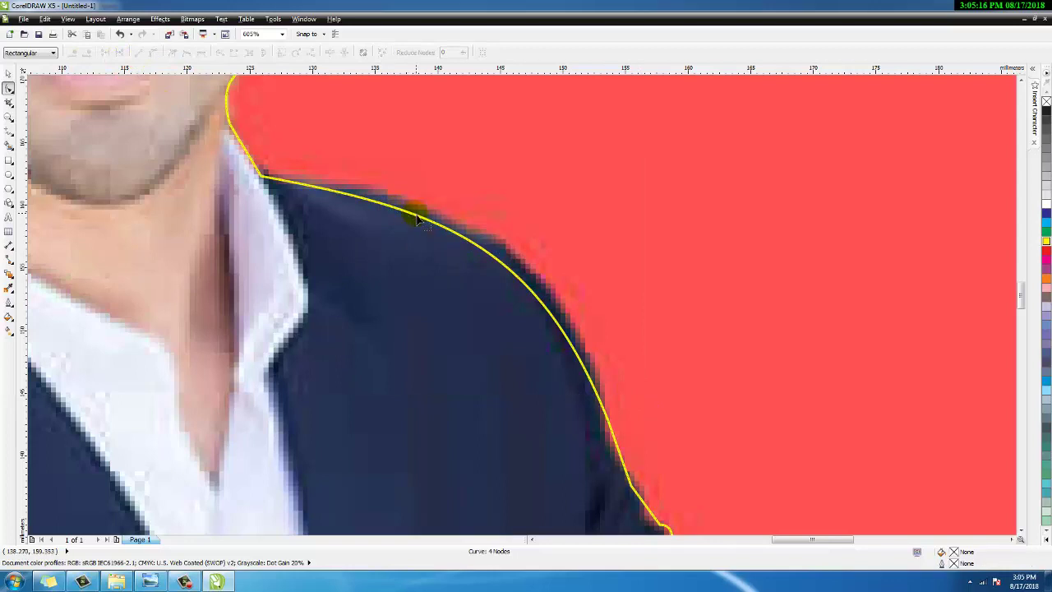
left_click(436, 216)
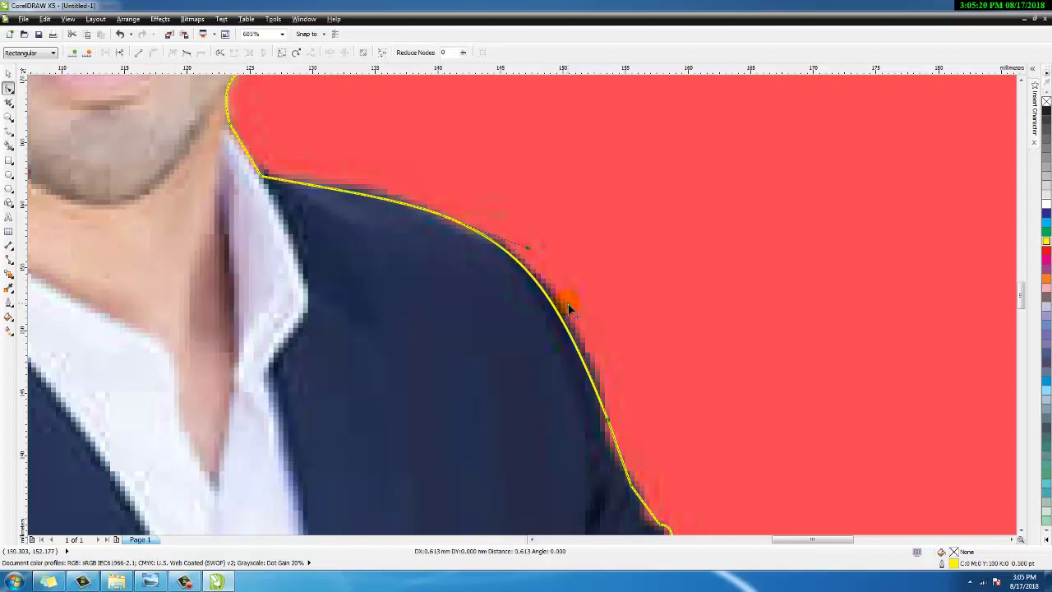
Curve the upper sleeve outline, move its bump node inward, and add a node above it to match the fabric edge.
scroll(564, 303, "down", 1)
scroll(500, 310, "up", 2)
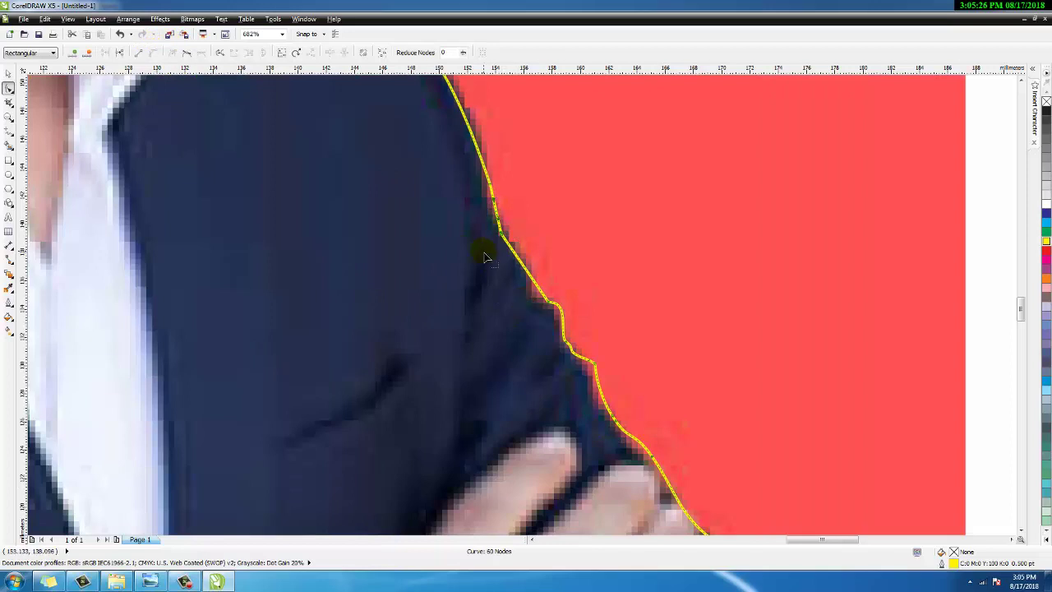
key("Delete")
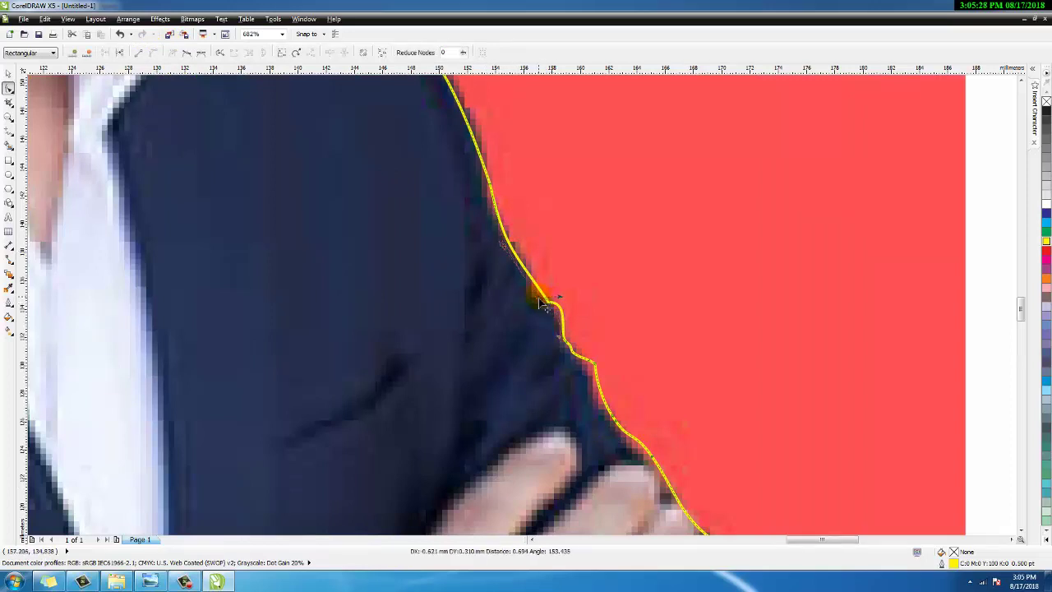
left_click(543, 303)
left_click(539, 296)
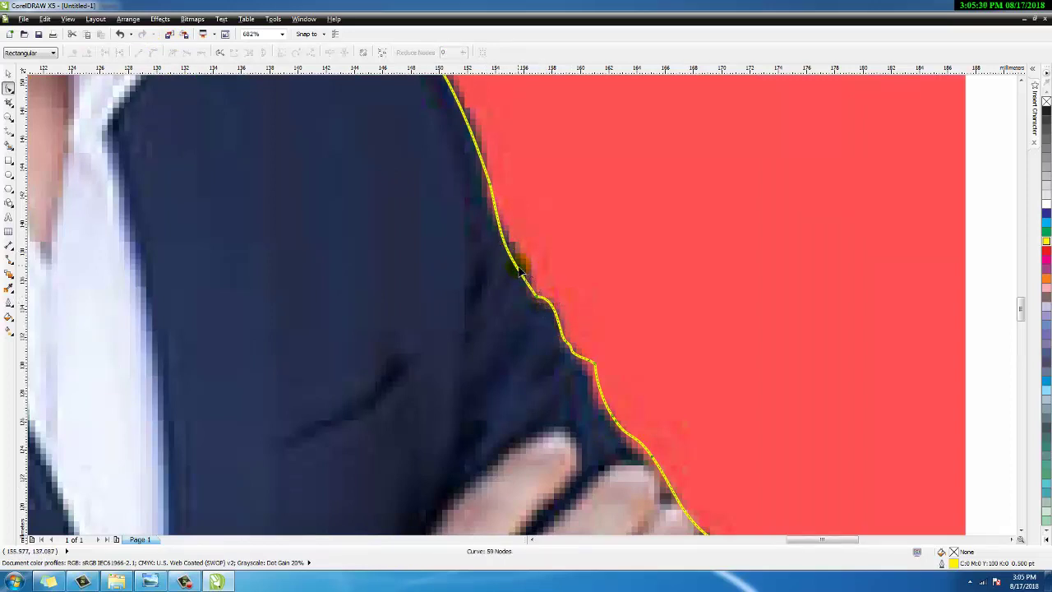
left_click(519, 272)
double_click(518, 269)
left_click_drag(518, 270, 522, 256)
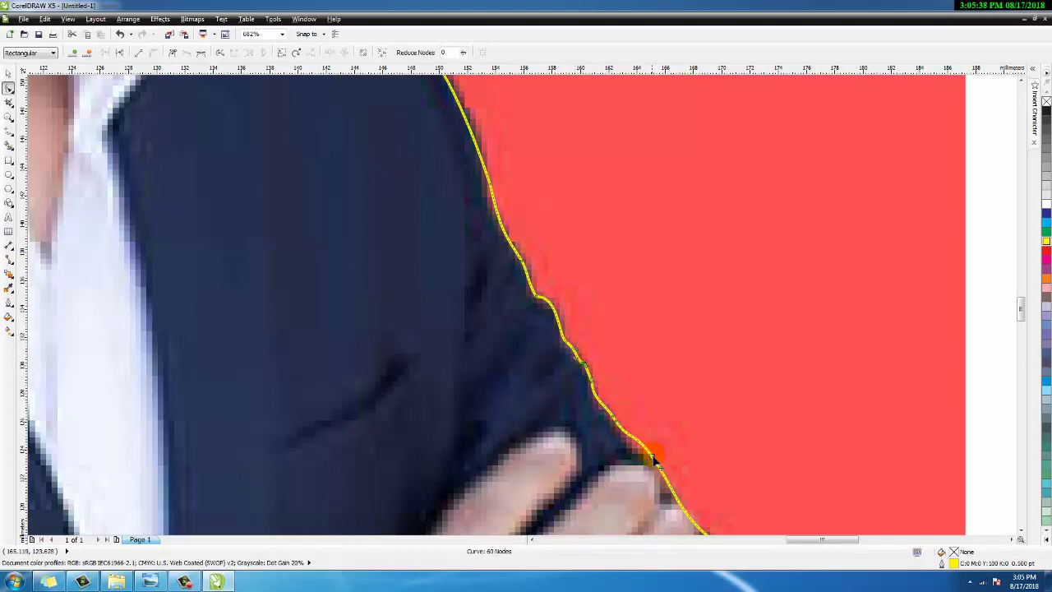
Add nodes to the yellow outline beside the fingertips and reposition them to follow the edges of the fingers.
scroll(480, 296, "down", 2)
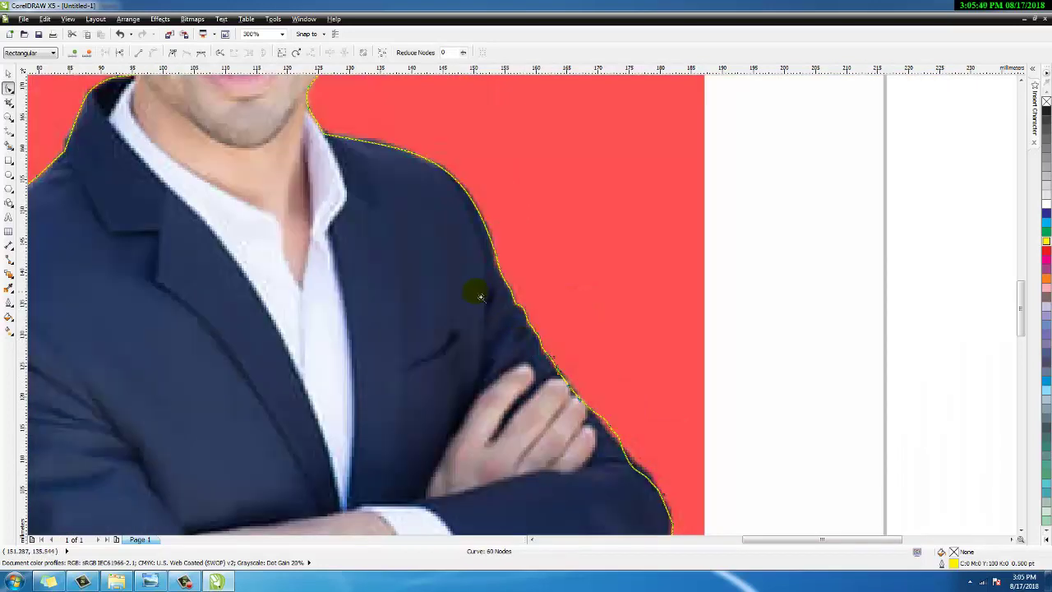
scroll(647, 444, "up", 3)
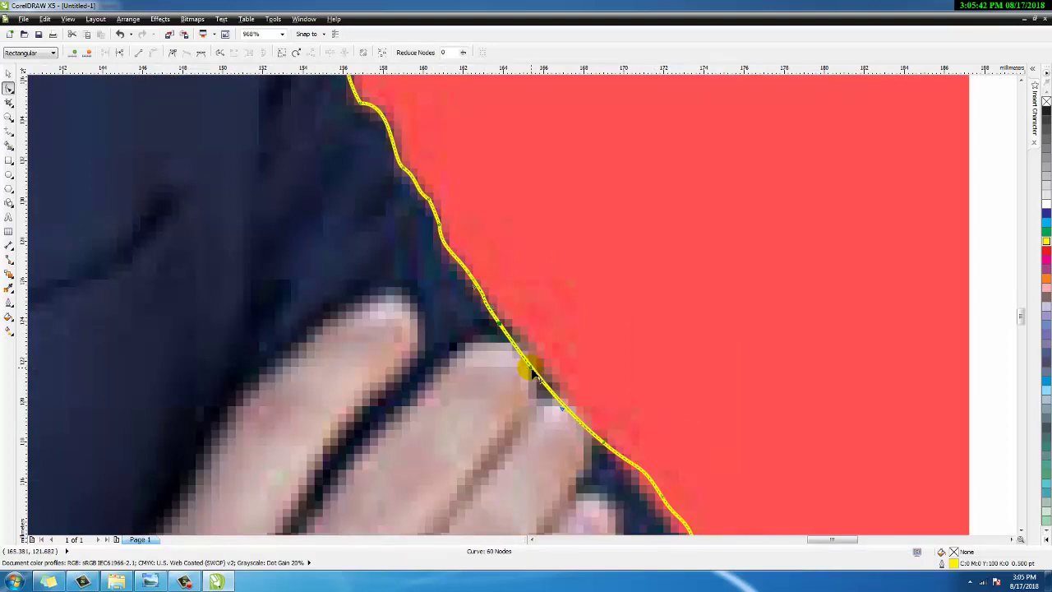
left_click_drag(522, 357, 533, 349)
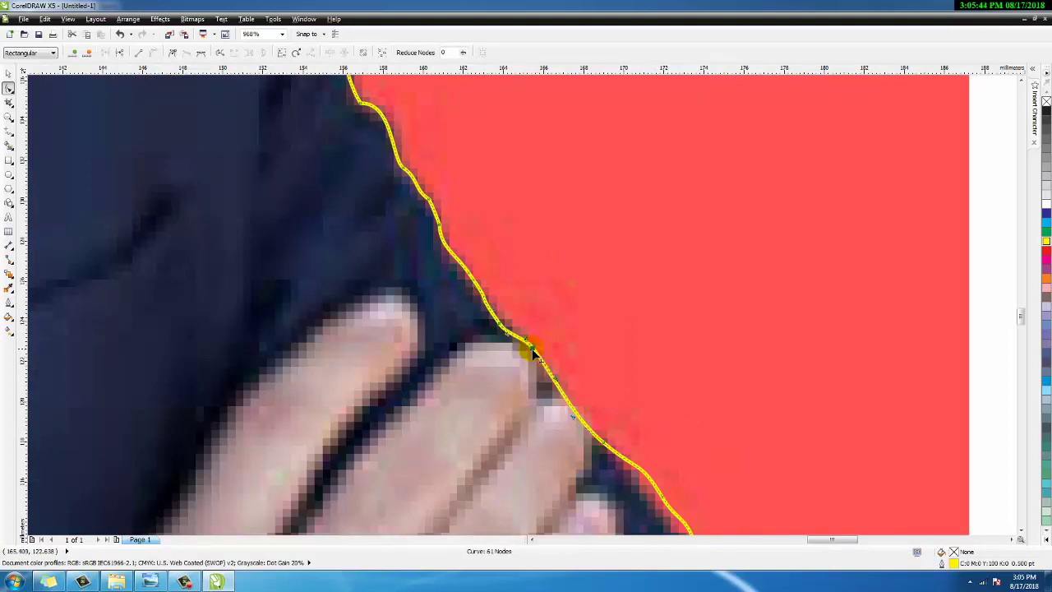
double_click(552, 384)
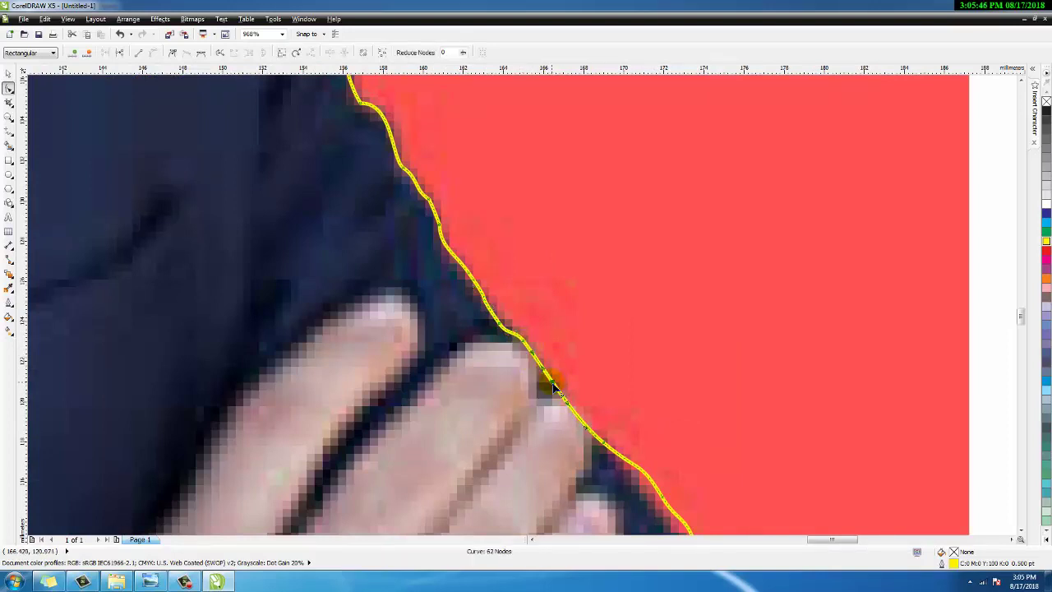
left_click_drag(554, 386, 540, 386)
left_click(572, 421)
key("ctrl+z")
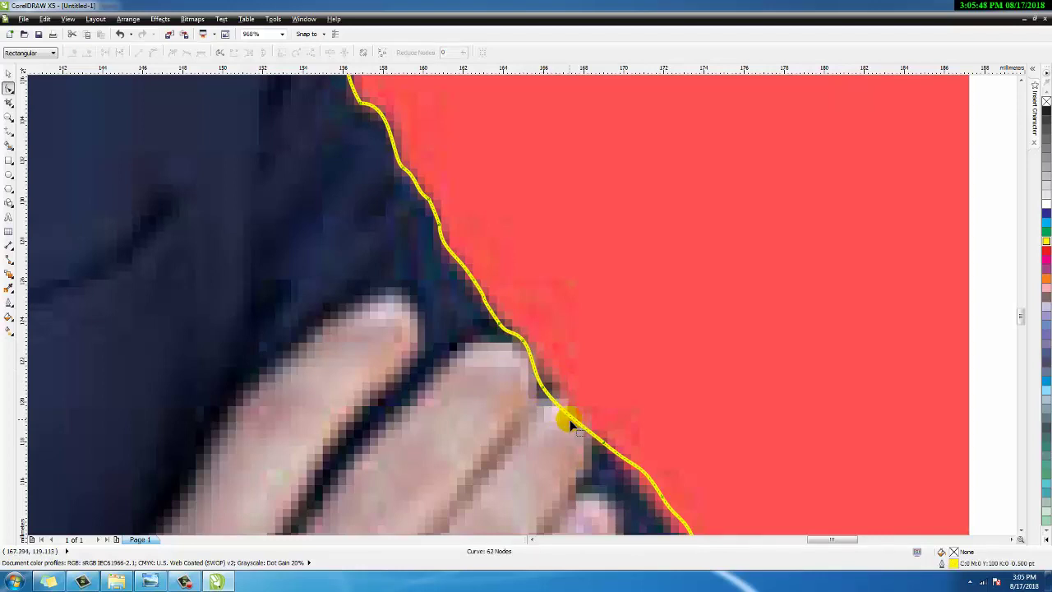
double_click(566, 415)
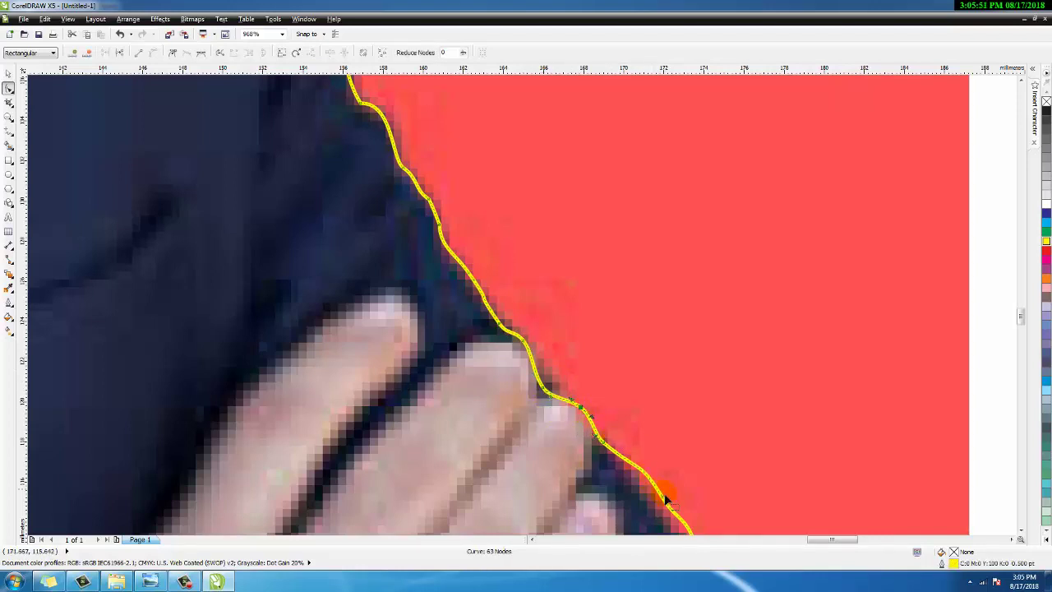
Fit the outline to the sleeve below the fingers by moving its nodes and deleting surplus nodes above the elbow.
left_click(1021, 530)
left_click(1022, 532)
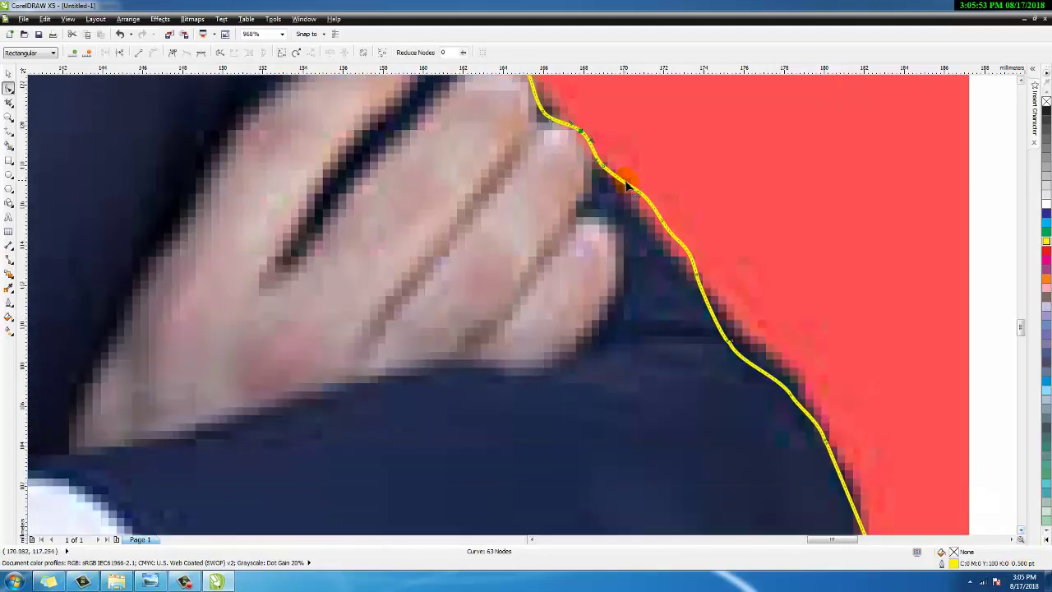
left_click(652, 233)
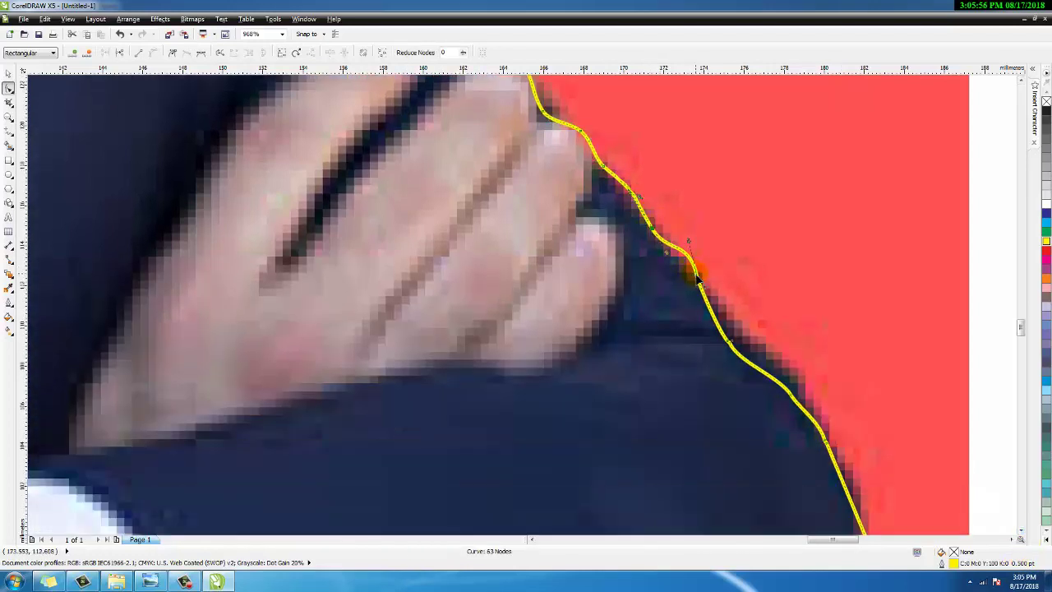
left_click_drag(697, 279, 687, 282)
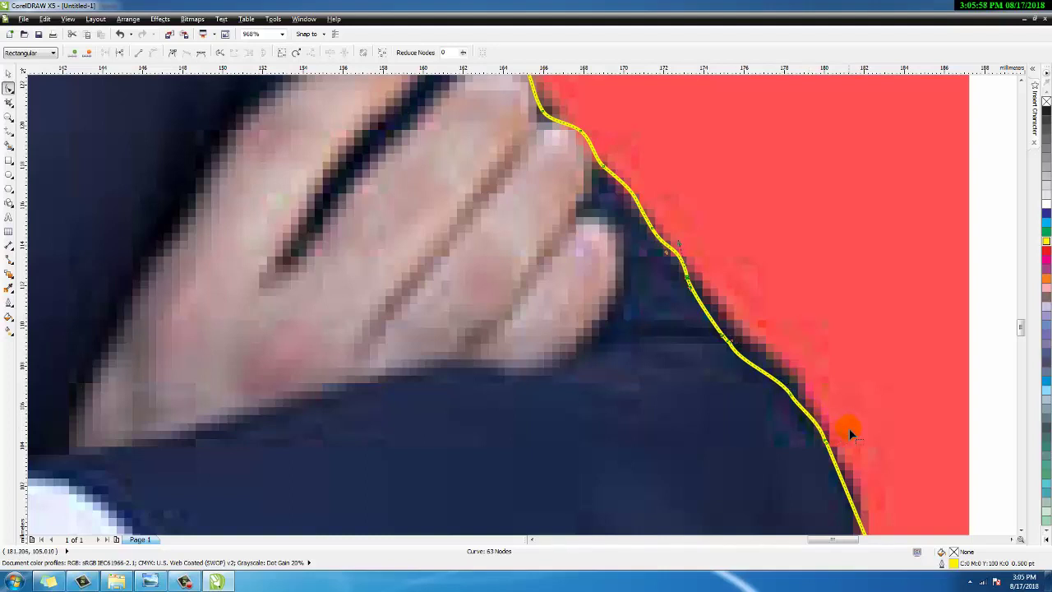
key("Delete")
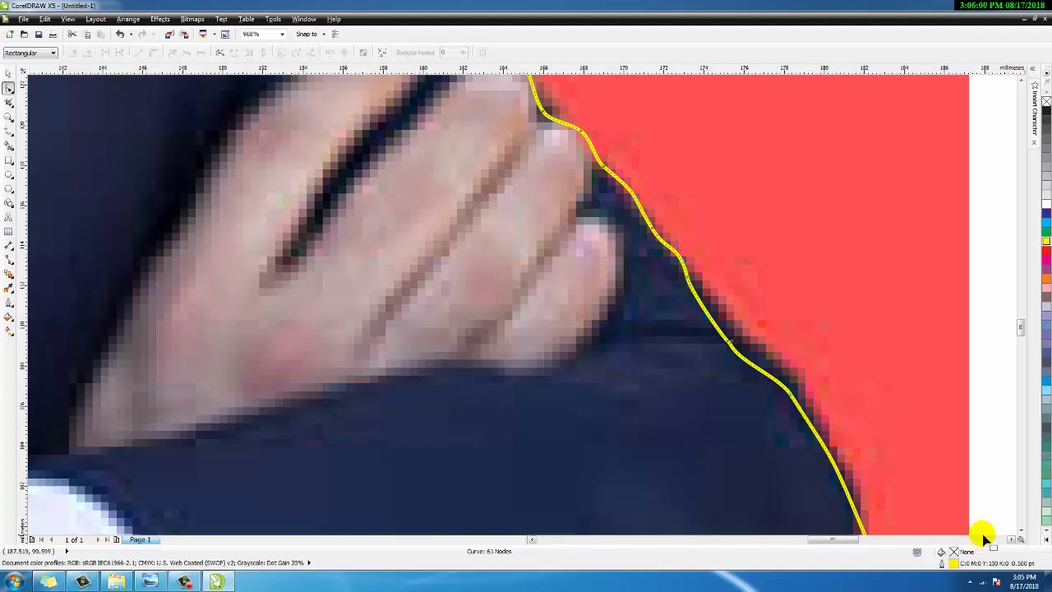
Round the outer elbow outline by adding a node above its corner and deleting the corner node.
left_click(1020, 532)
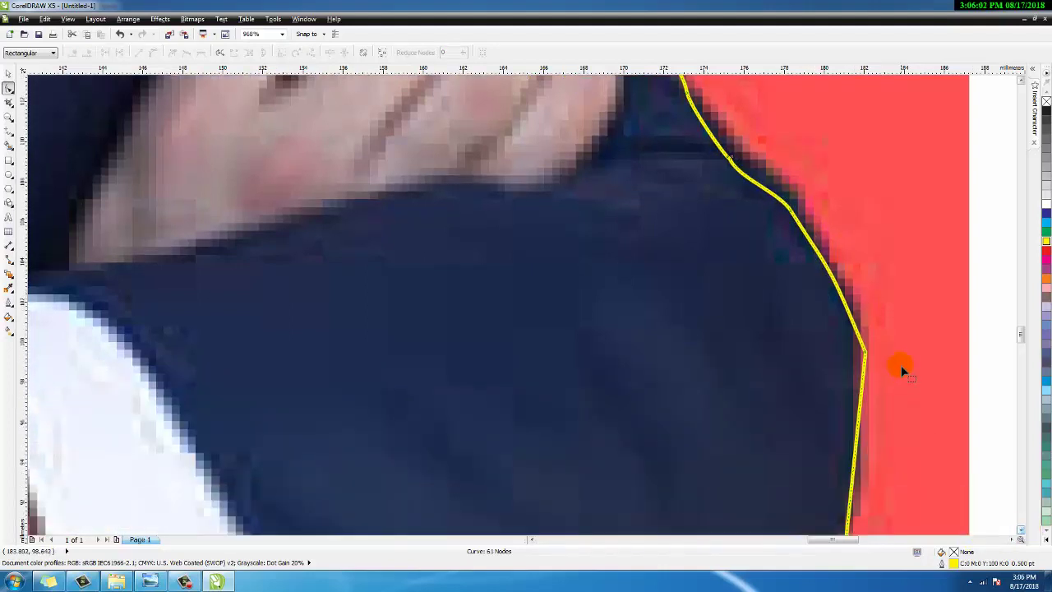
double_click(841, 296)
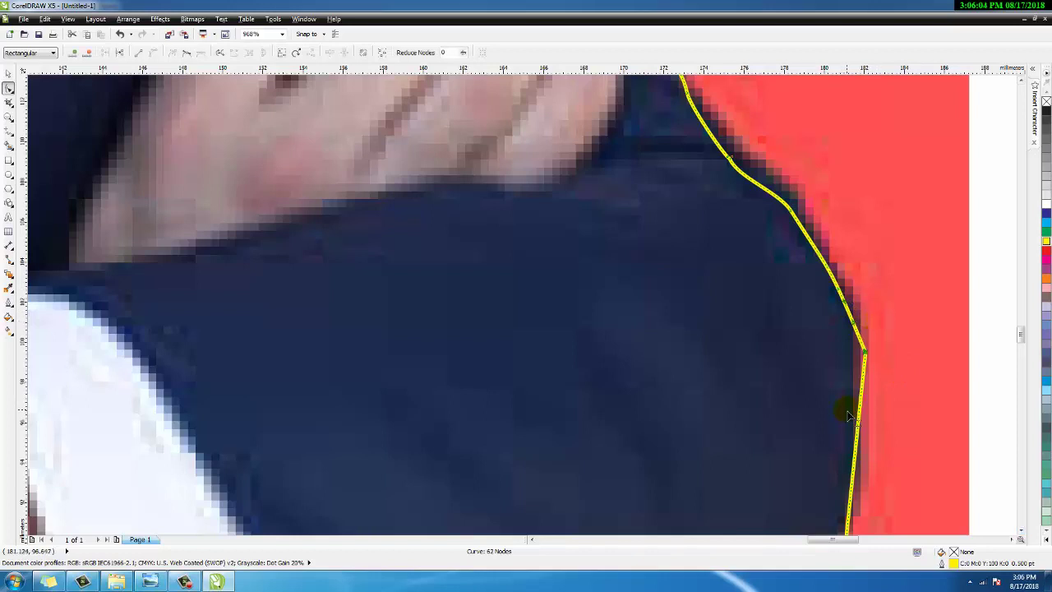
key("Delete")
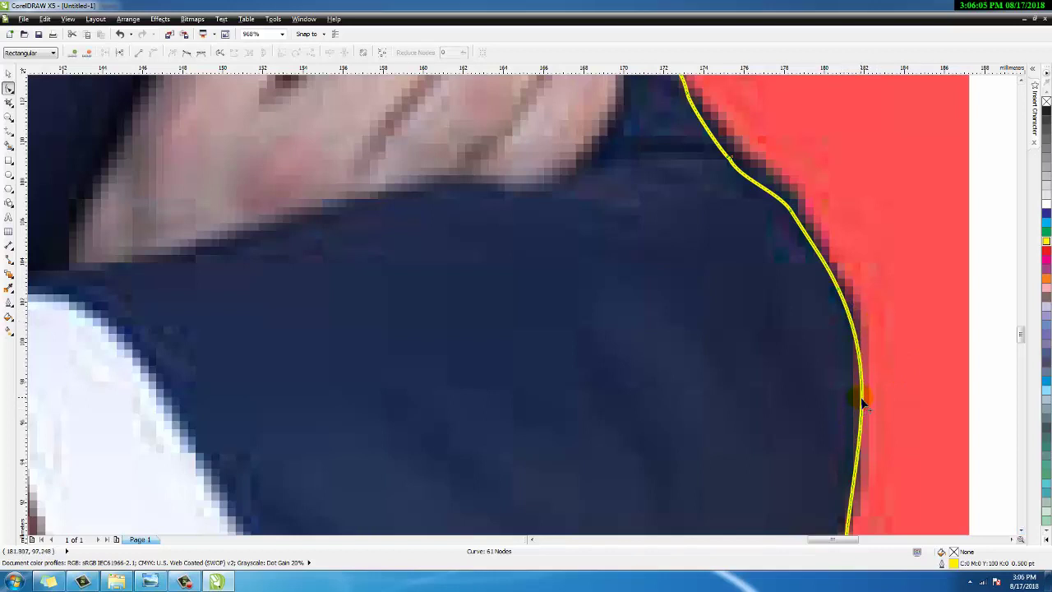
Delete the corner node on the lower elbow and add a node below it to fit the curve to the sleeve.
left_click(1020, 531)
left_click(1021, 531)
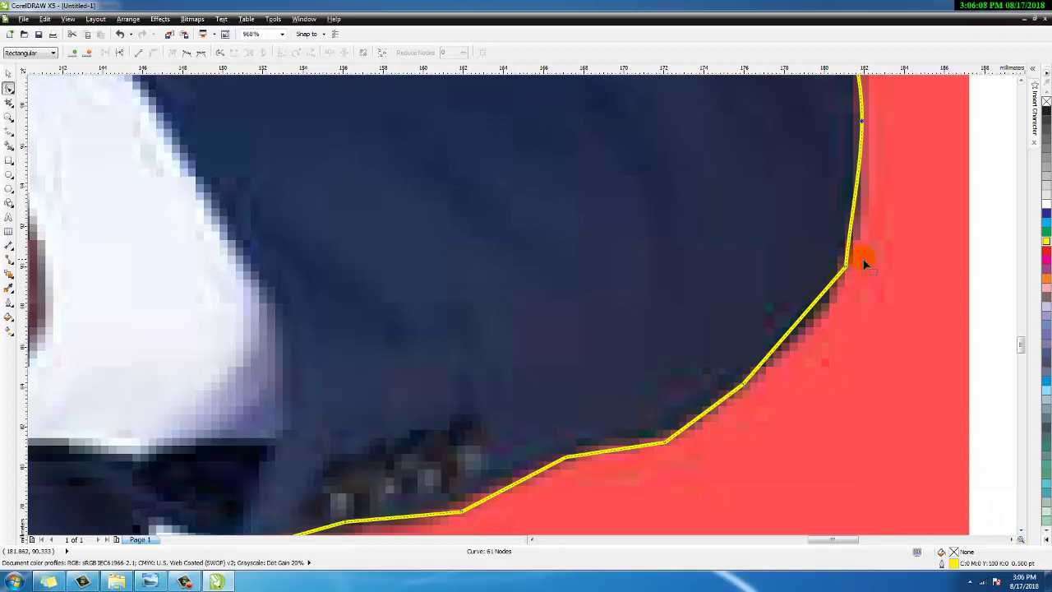
key("Delete")
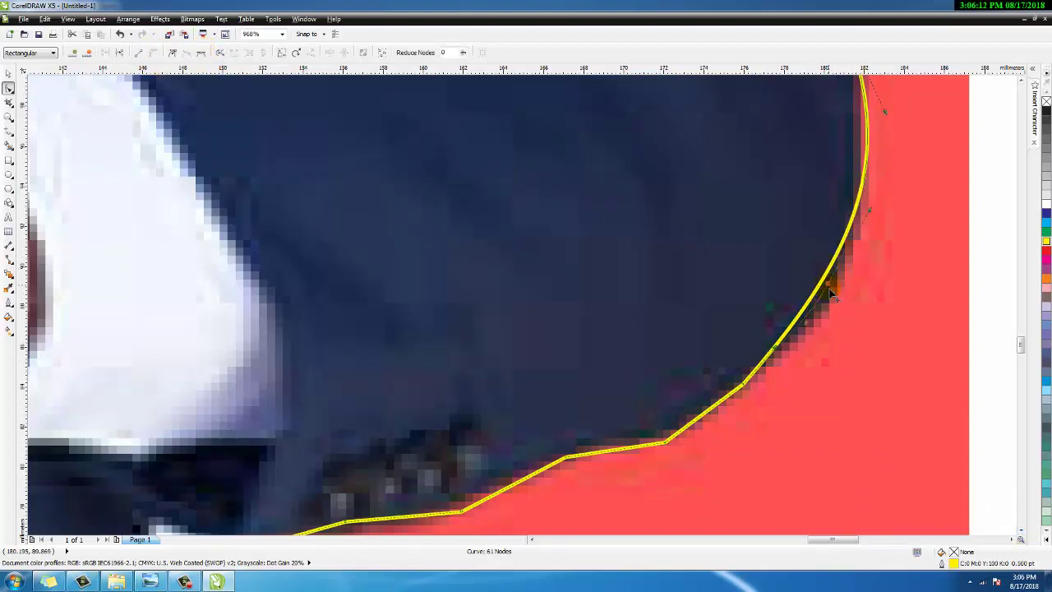
double_click(826, 306)
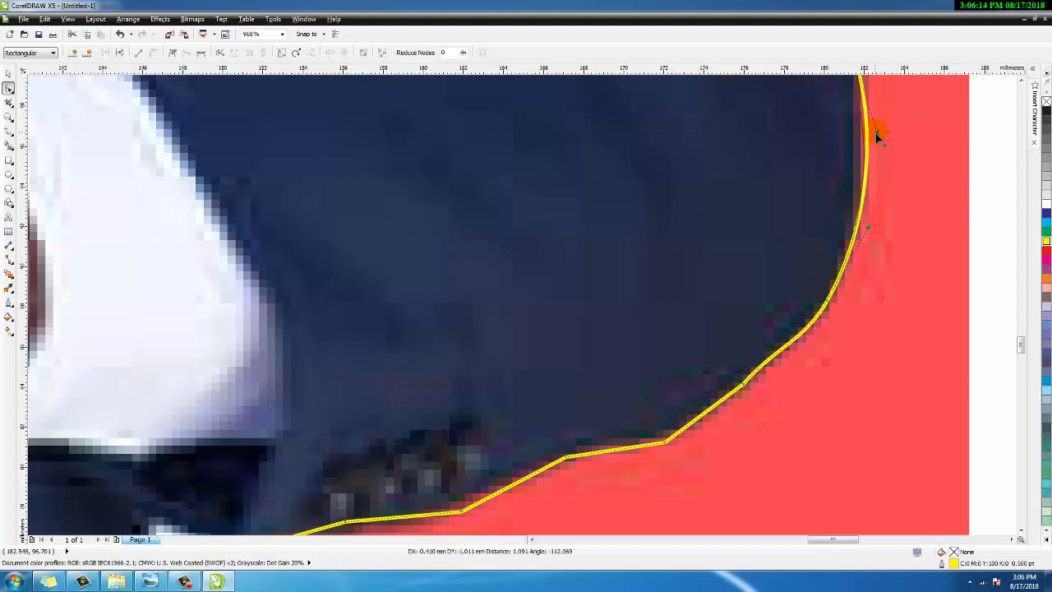
Smooth the outline under the forearm near the cuff buttons by adding nodes and deleting the sharp corner nodes.
scroll(795, 311, "down", 3)
key("F2")
left_click_drag(588, 249, 841, 416)
left_click_drag(432, 262, 638, 420)
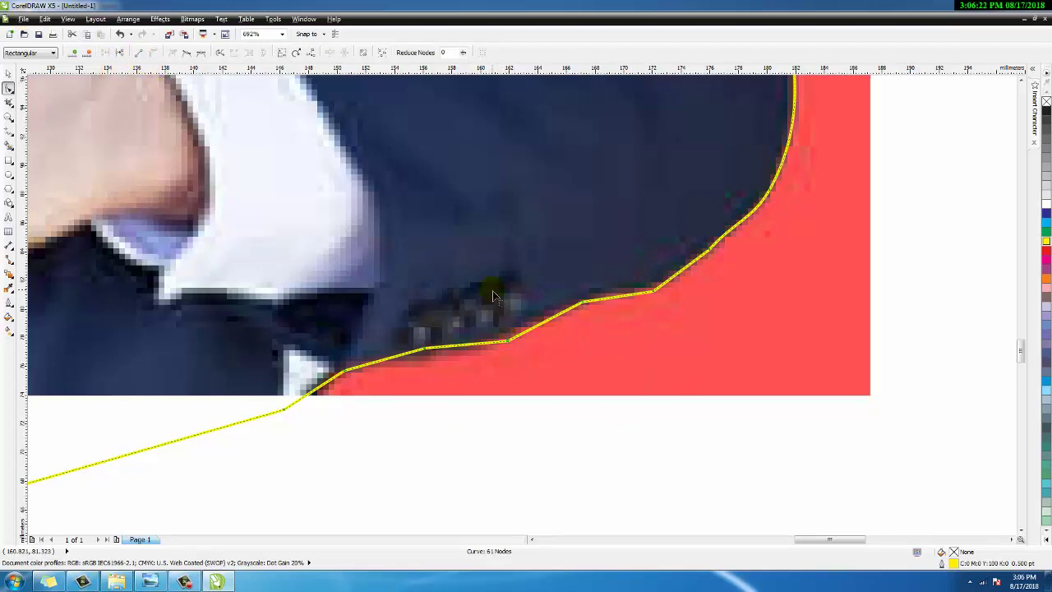
key("Delete")
double_click(643, 294)
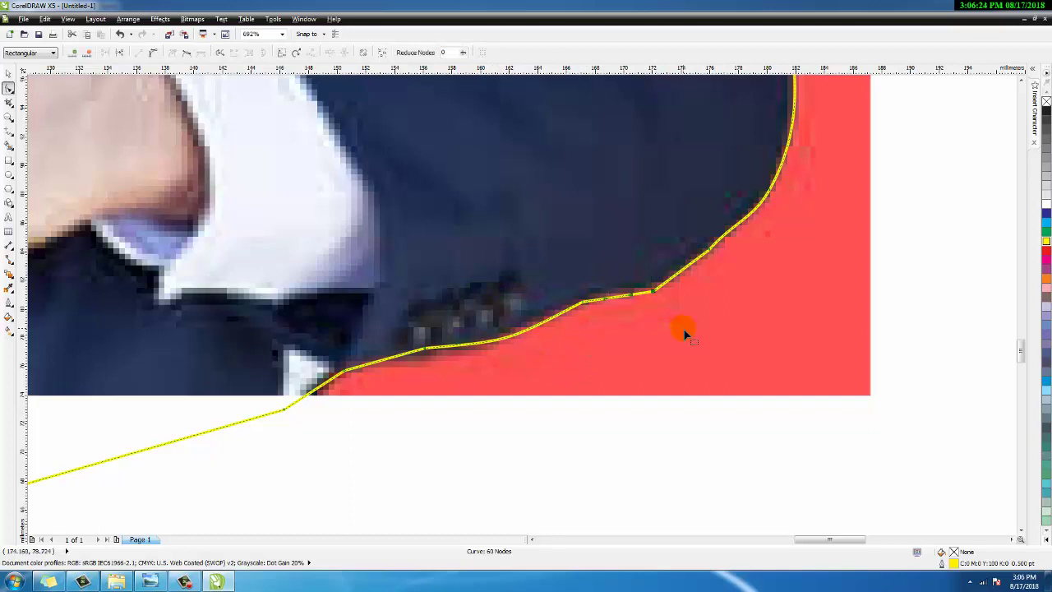
Delete the node at the cuff's lower end, convert the segment to a curve, and bend it along the sleeve edge.
left_click_drag(341, 363, 384, 406)
key("Delete")
left_click(352, 380)
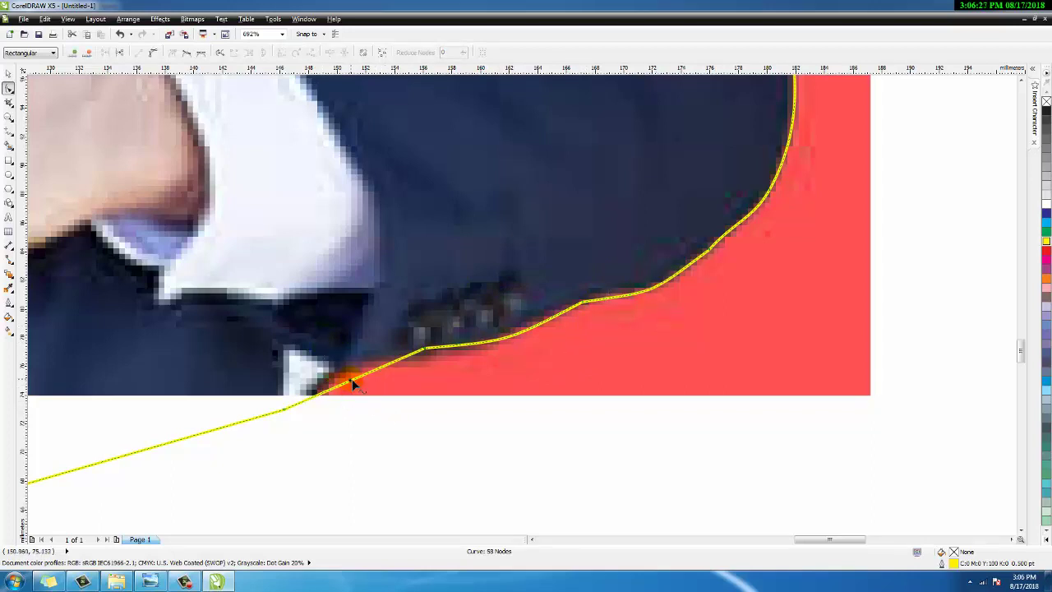
left_click(152, 53)
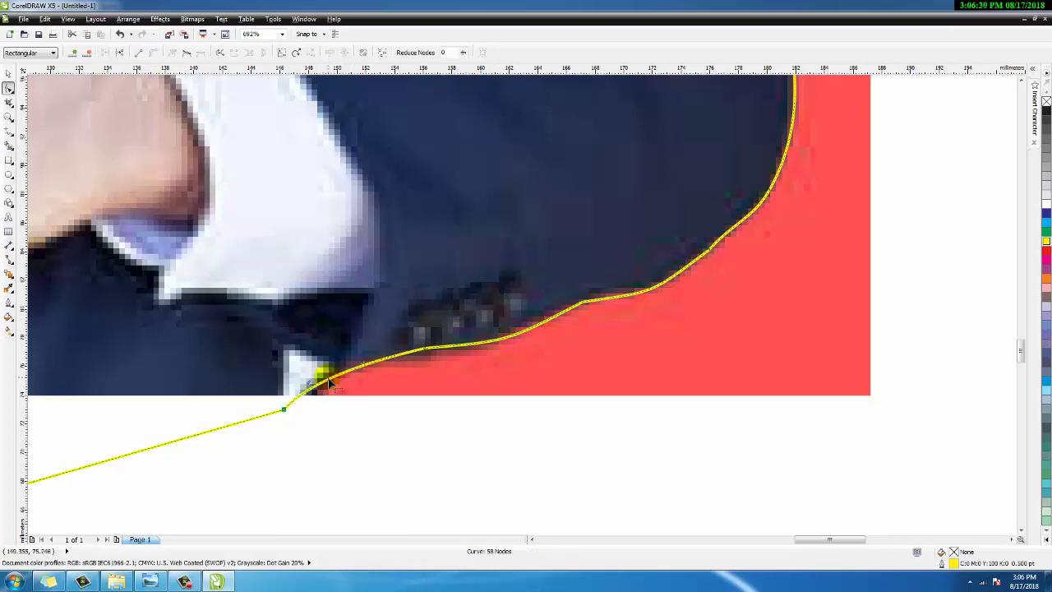
Draw a rectangle about 259 mm wide and 14.5 mm tall below the man, its upper edge aligned with the photo's lower edge.
scroll(546, 452, "down", 5)
scroll(545, 452, "down", 2)
key("space")
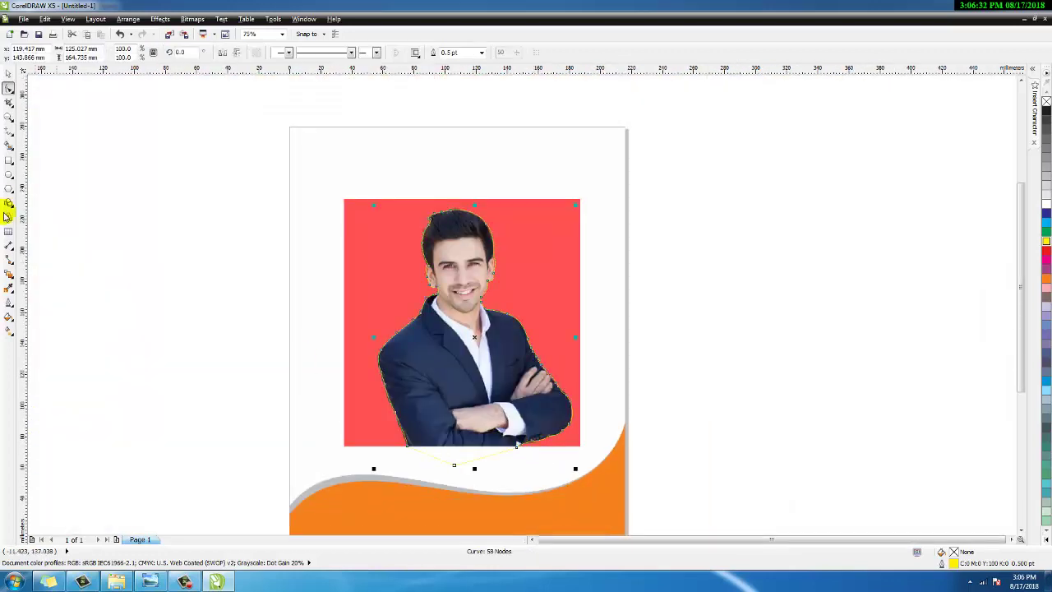
left_click(10, 163)
left_click_drag(257, 468, 660, 448)
scroll(444, 473, "up", 5)
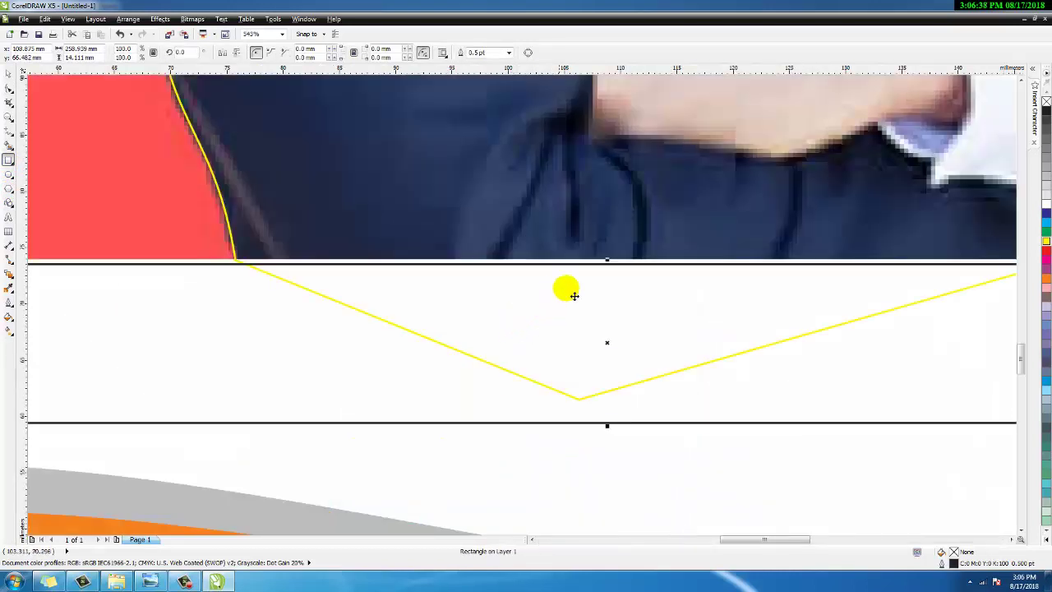
left_click_drag(608, 263, 607, 257)
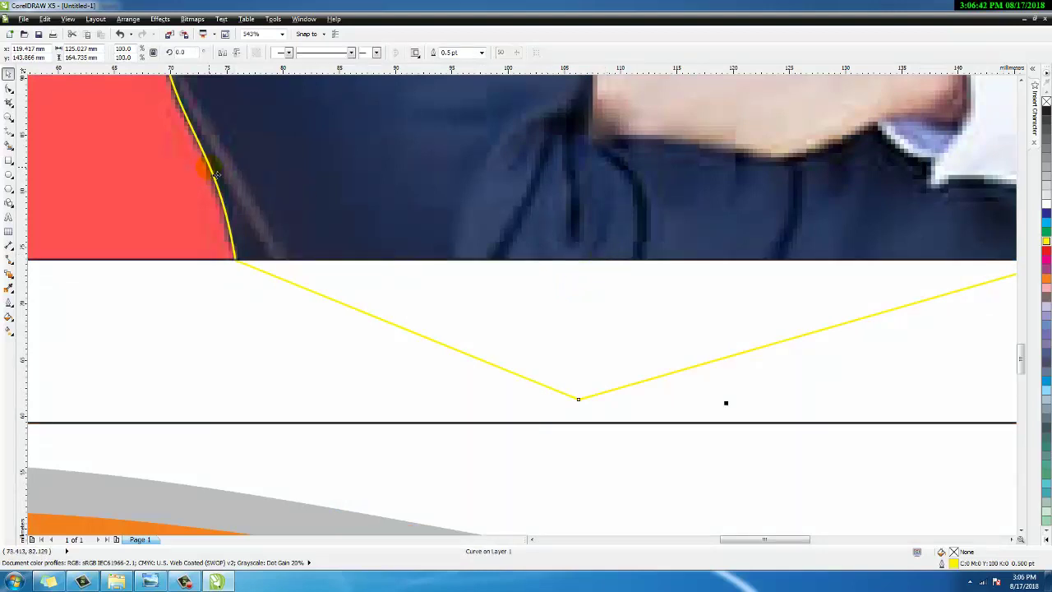
Fill the rectangle with orange, trim the part of the yellow outline below the photo with it, and delete the rectangle.
left_click(1046, 279)
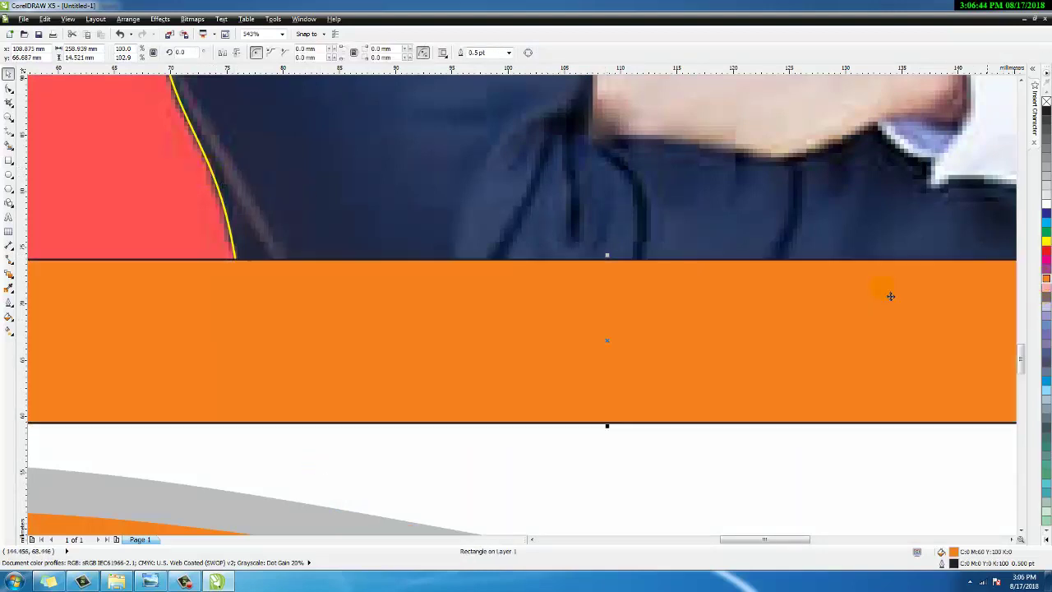
left_click(231, 230, "shift")
left_click(247, 416)
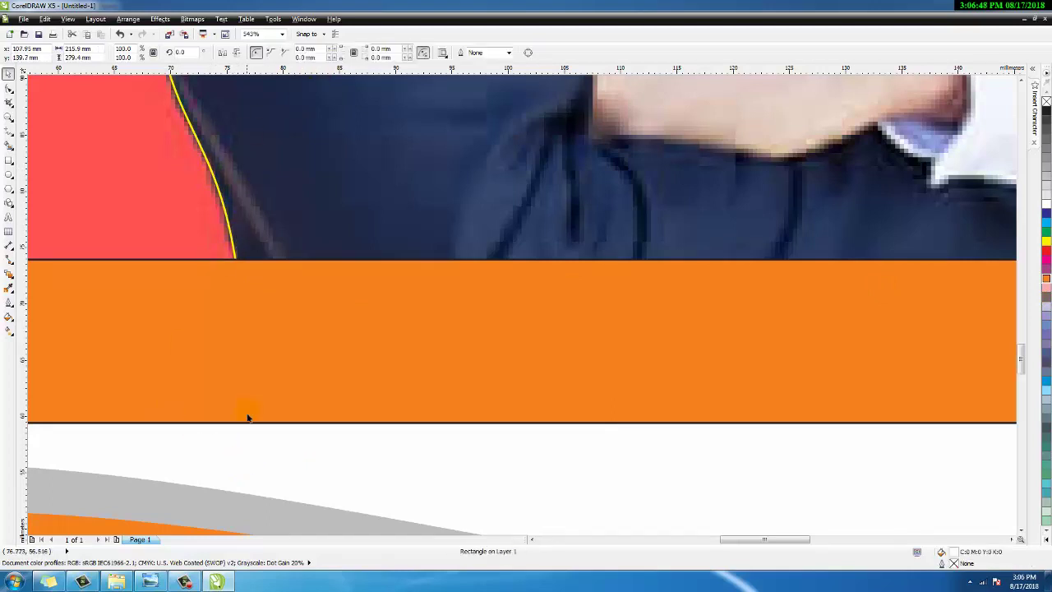
left_click(235, 240, "shift")
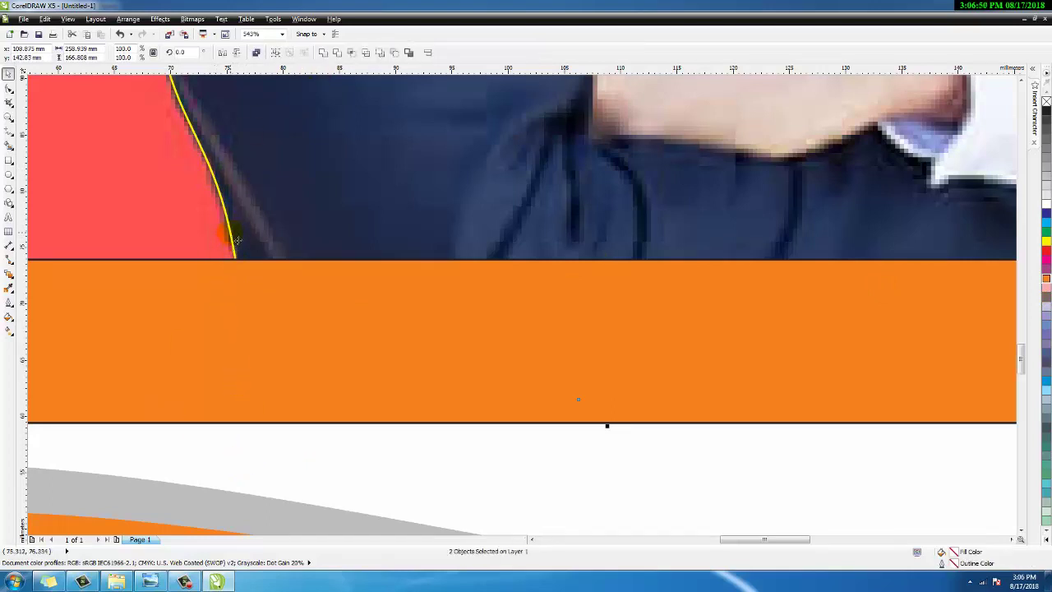
left_click(337, 52)
left_click(353, 360)
key("Delete")
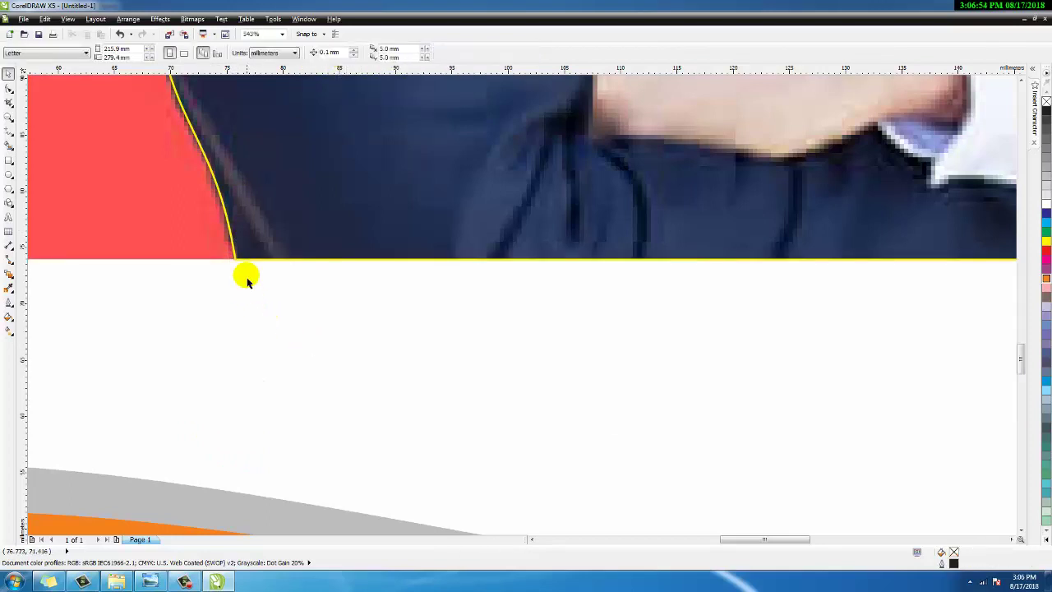
Fill the closed outline around the man with black.
left_click(241, 261)
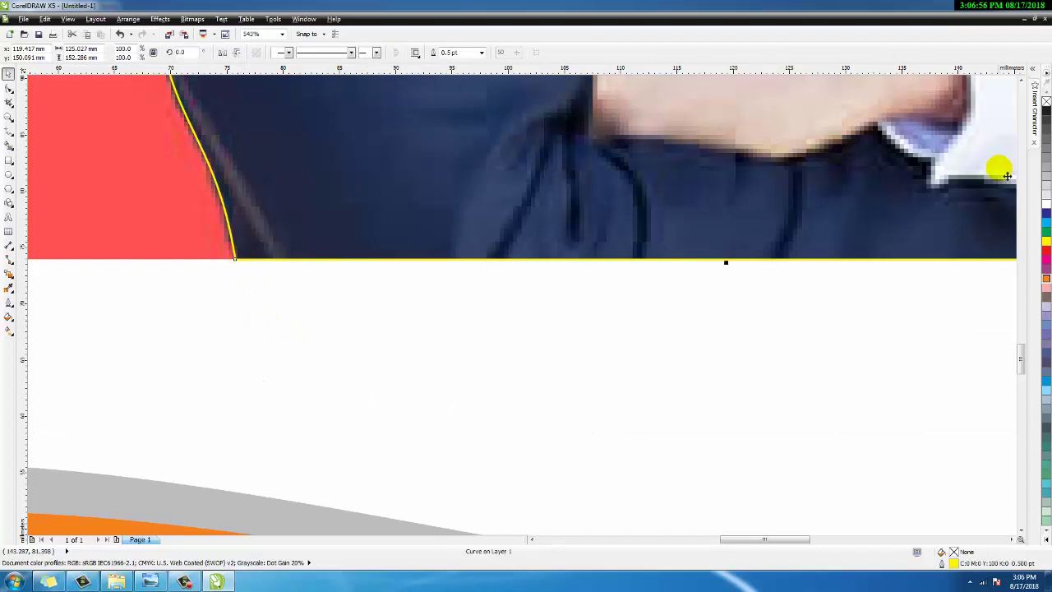
left_click(1046, 109)
scroll(540, 420, "down", 4)
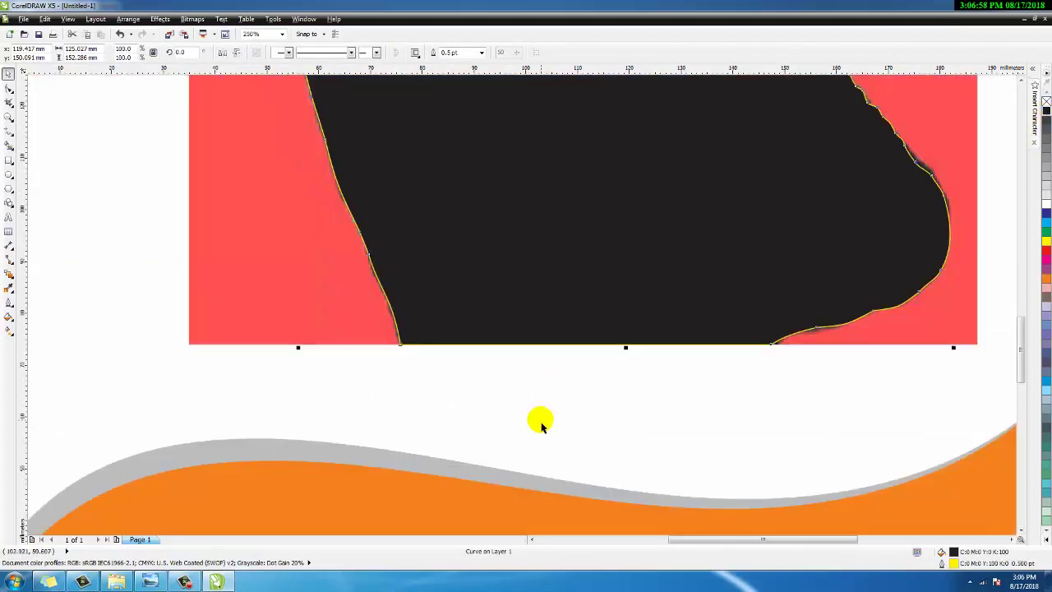
scroll(642, 359, "up", 2)
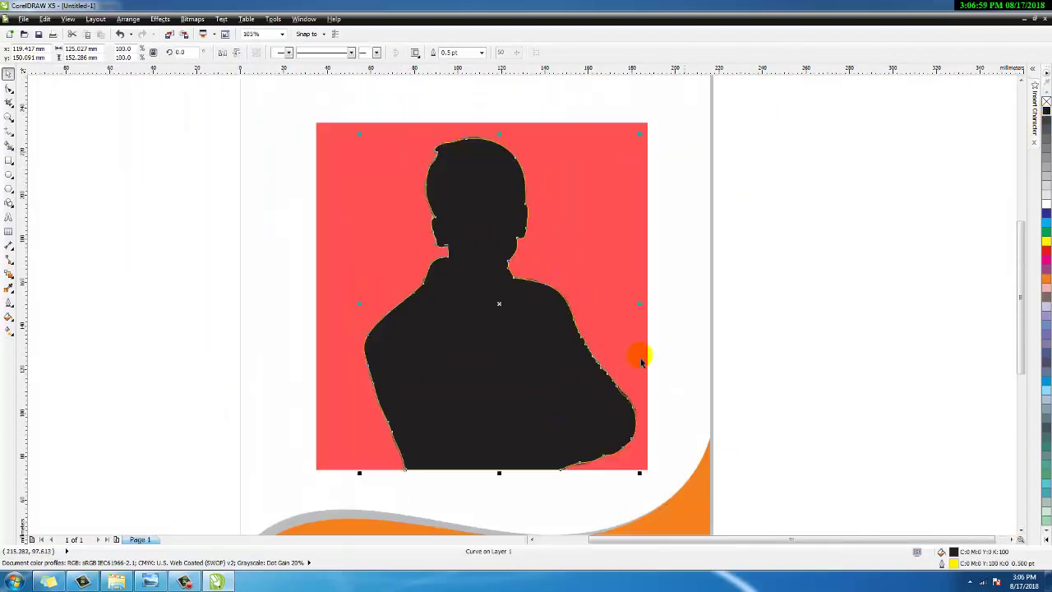
Place the photo inside the black silhouette curve with PowerClip and remove the curve's yellow outline.
left_click(641, 300)
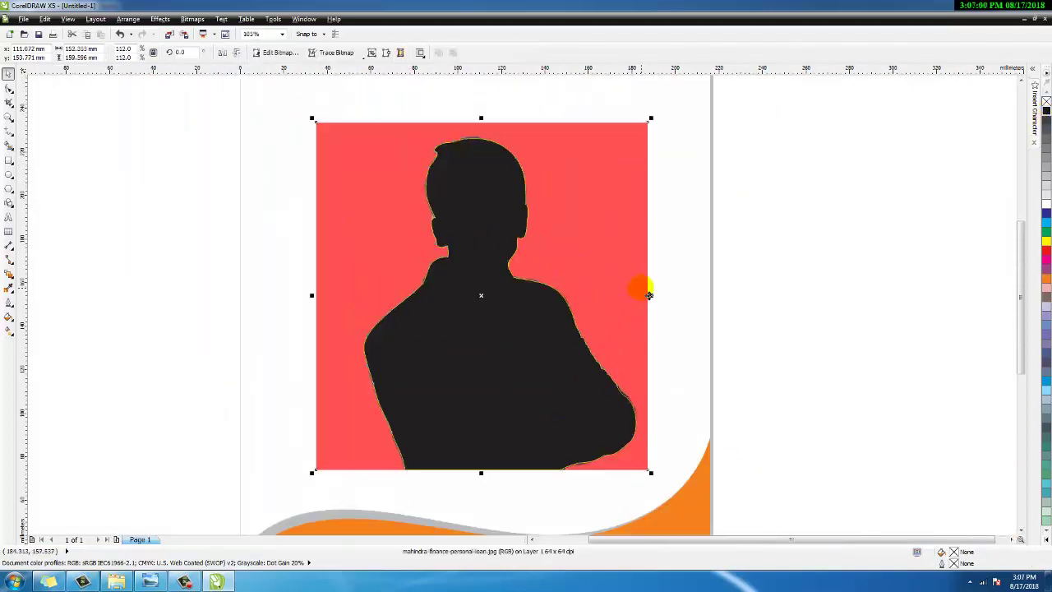
left_click(159, 20)
mouse_move(180, 172)
left_click(274, 174)
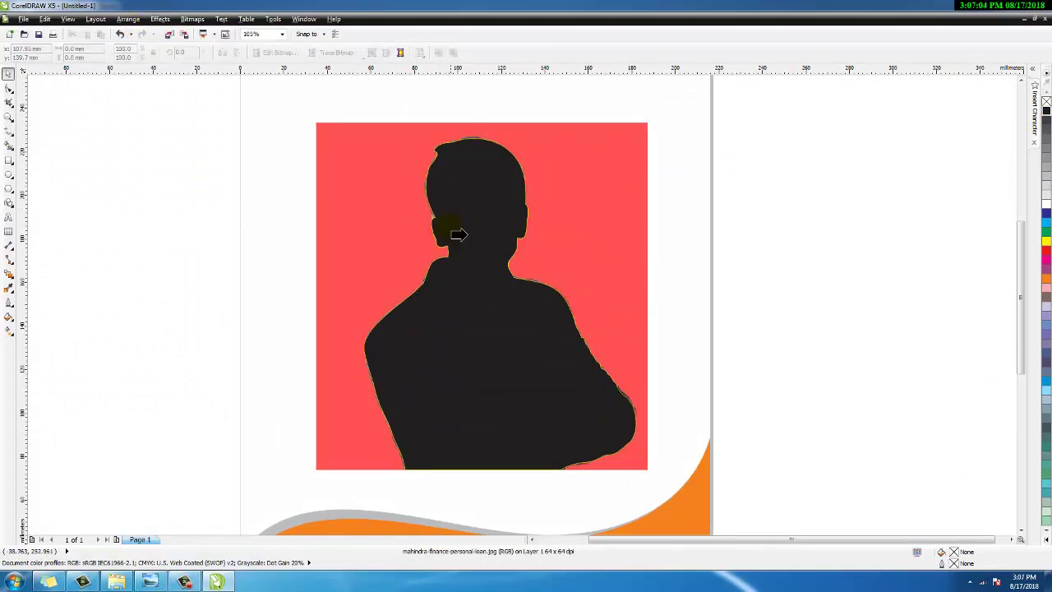
left_click(458, 235)
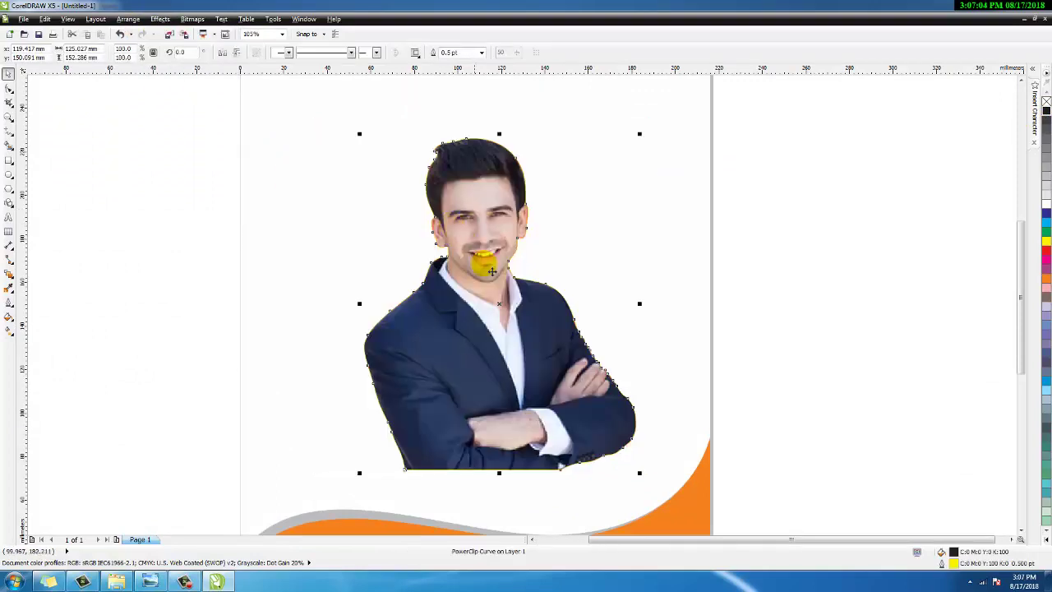
right_click(1046, 102)
left_click(918, 206)
Fill the page-size background rectangle with light grey and select the cut-out man.
scroll(751, 243, "down", 1)
left_click(709, 242)
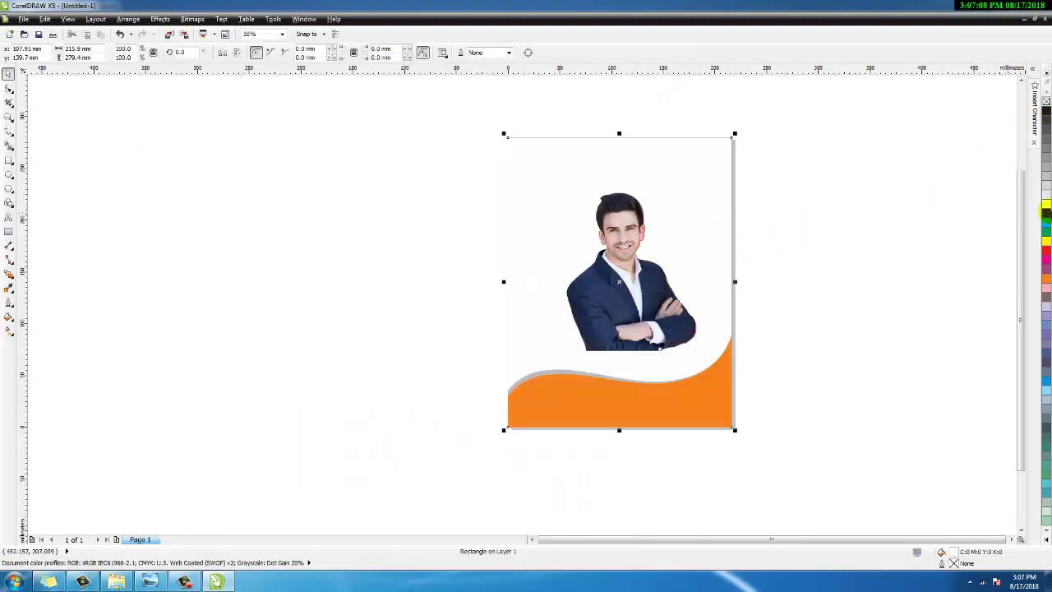
left_click(1043, 200)
left_click(633, 329)
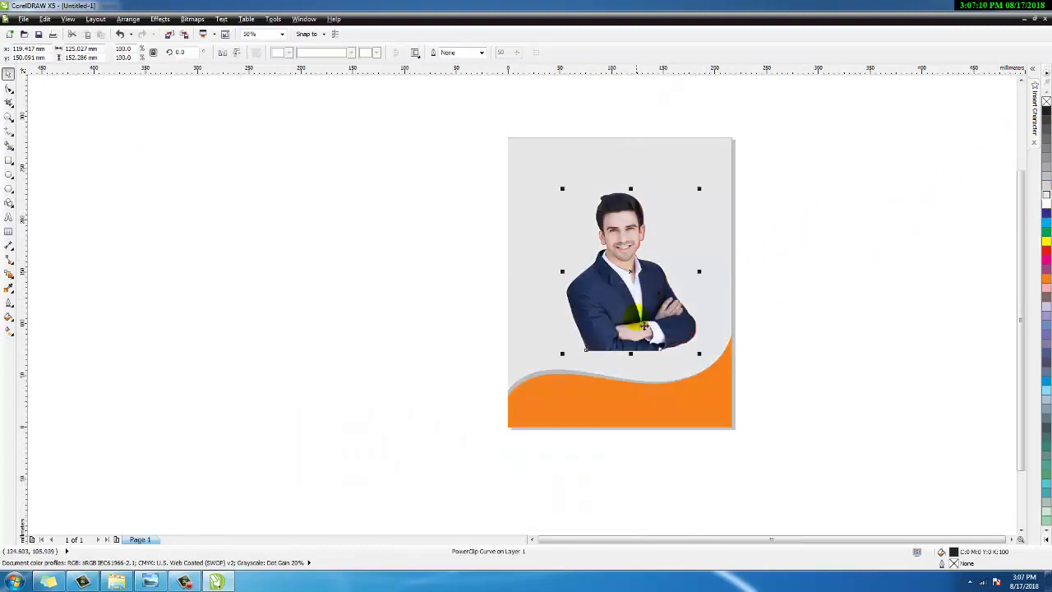
Move the cut-out man to the page's left edge, overlapping the wave, and scale him proportionally to about 175 by 213 mm.
left_click_drag(634, 329, 576, 360)
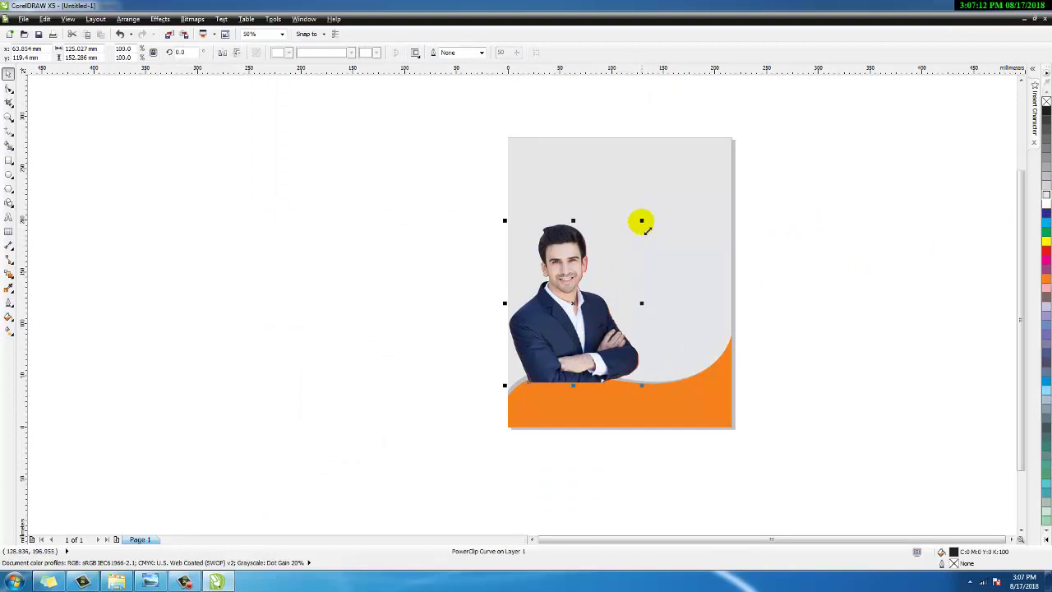
left_click_drag(641, 219, 700, 158)
left_click_drag(614, 301, 615, 311)
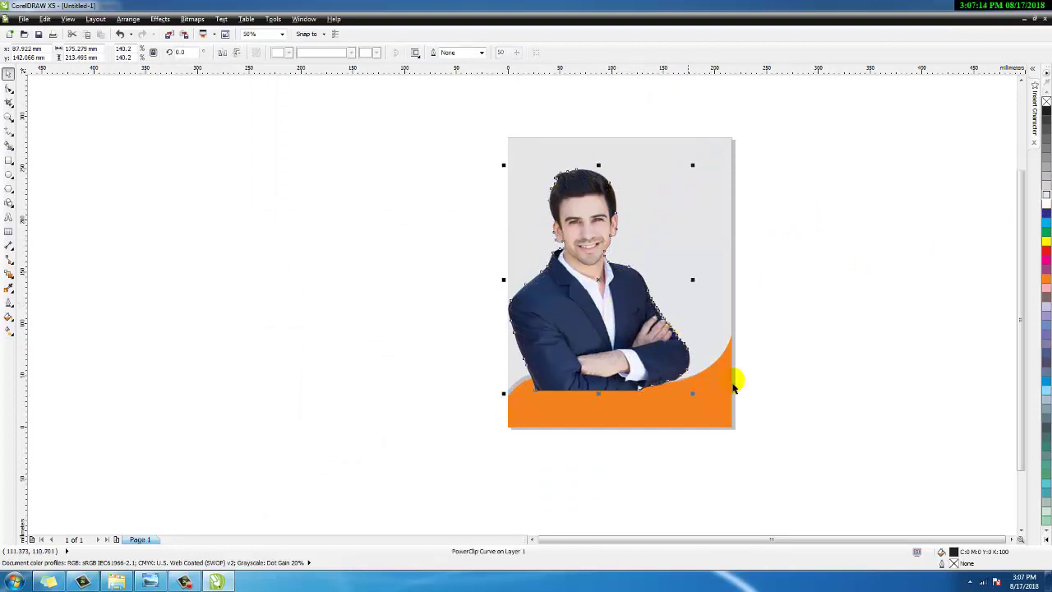
Bring the orange and grey wave shapes in front of the cut-out man so they cover his lower edge.
left_click(799, 481)
left_click_drag(812, 482, 430, 292)
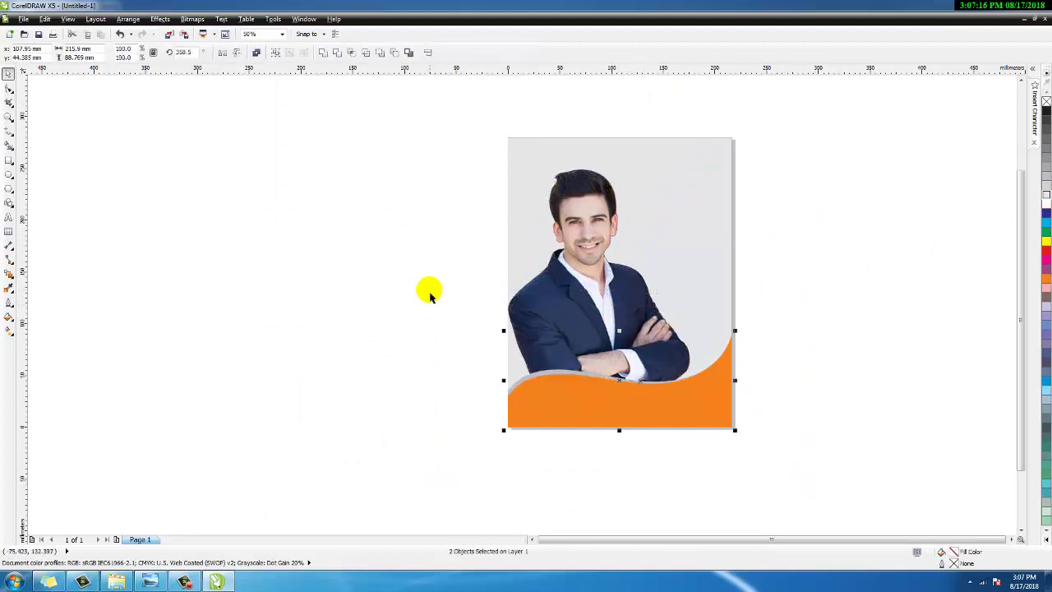
left_click(828, 341)
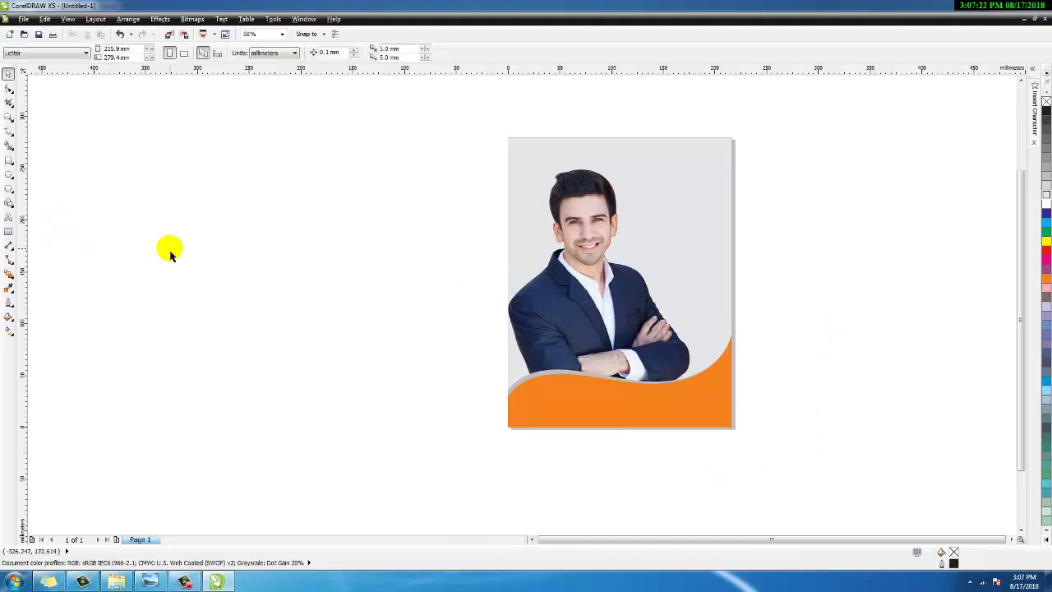
Add artistic text beginning "Coreld" on the light grey background beside the man's face.
left_click(8, 217)
left_click(655, 234)
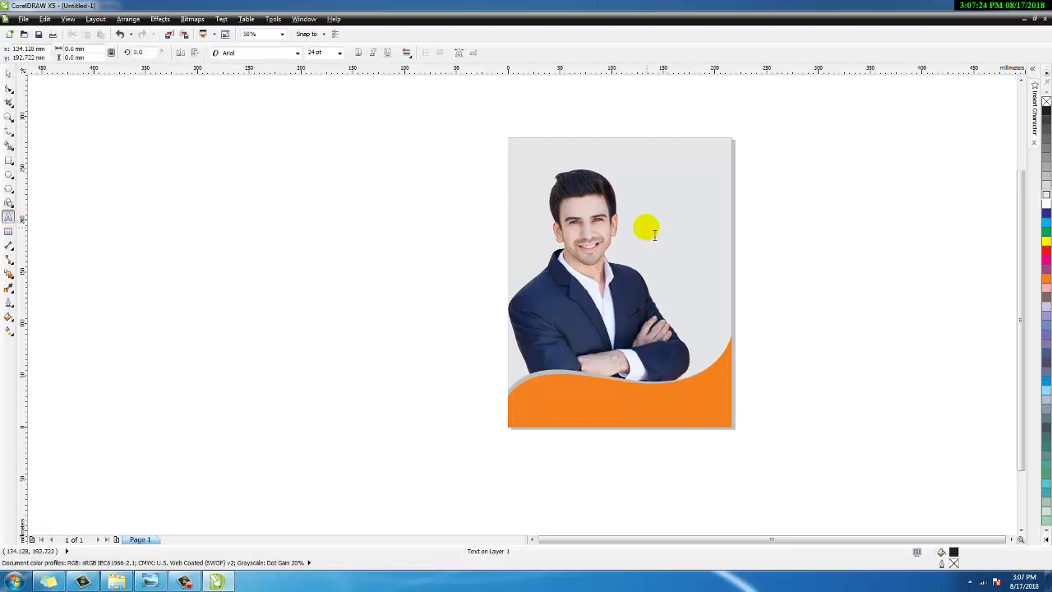
type("Coreld")
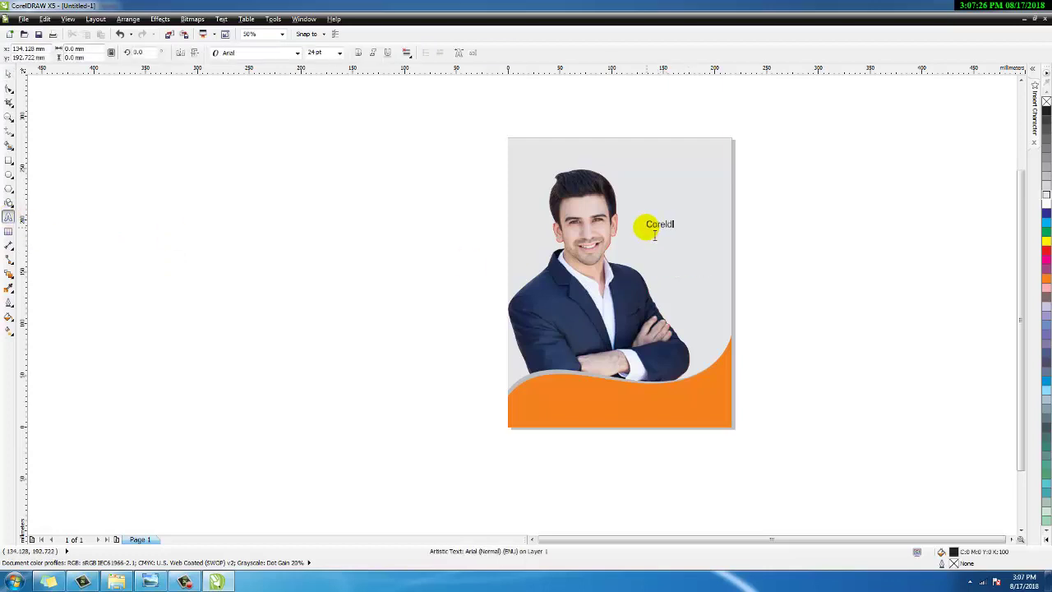